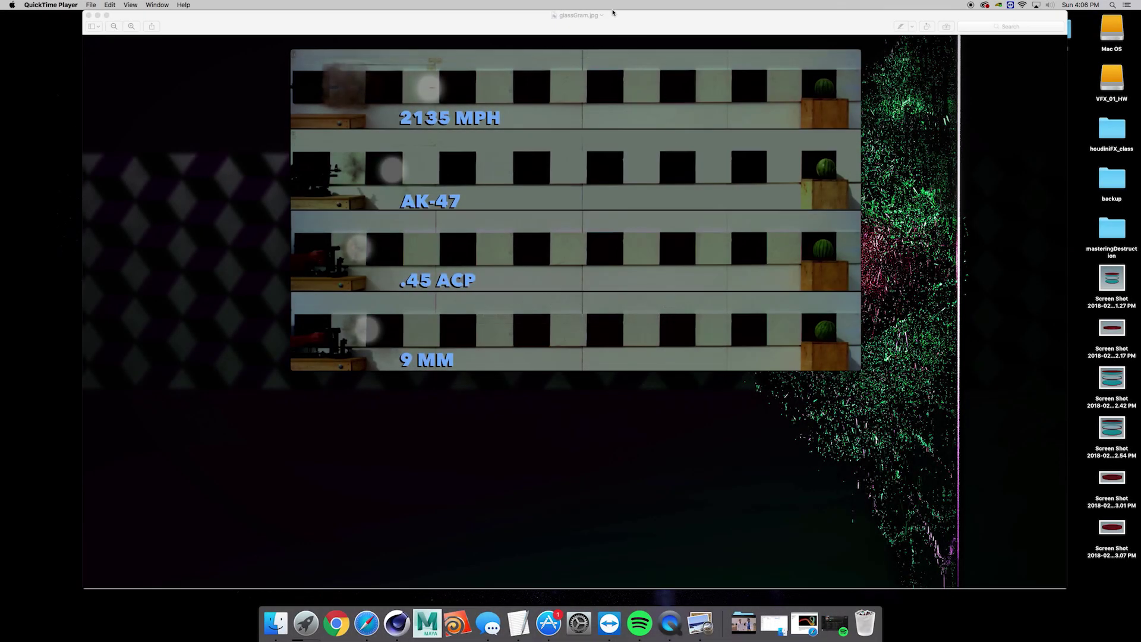
Close the glassGram.jpg image and reposition the Bullet Racing.mp4 video window on the desktop
key(super+q)
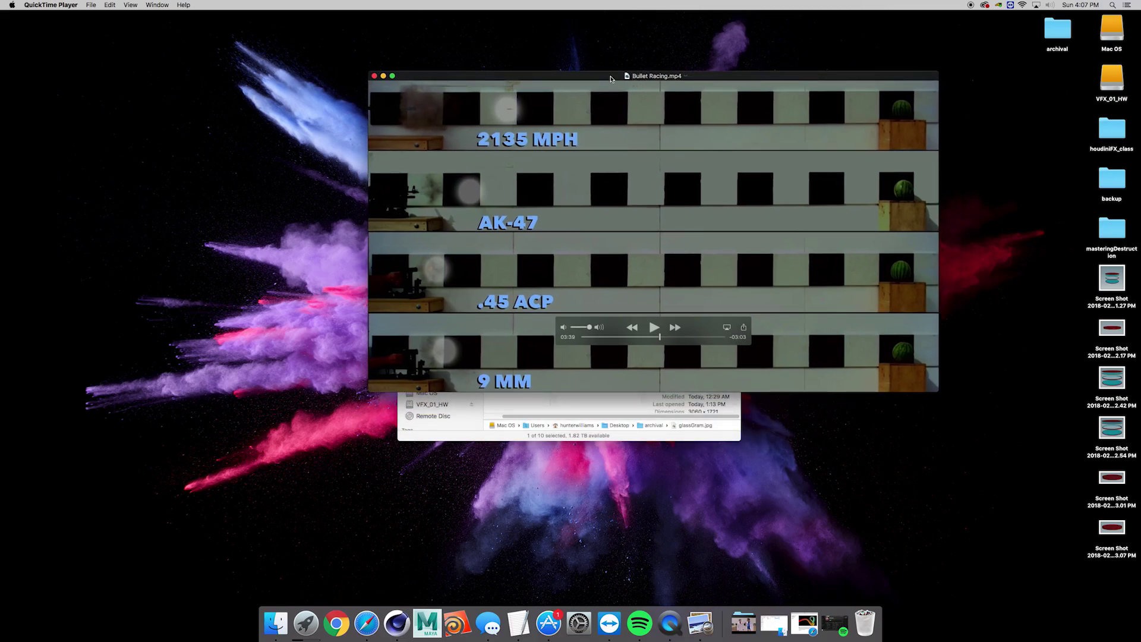
drag(606, 79, 521, 41)
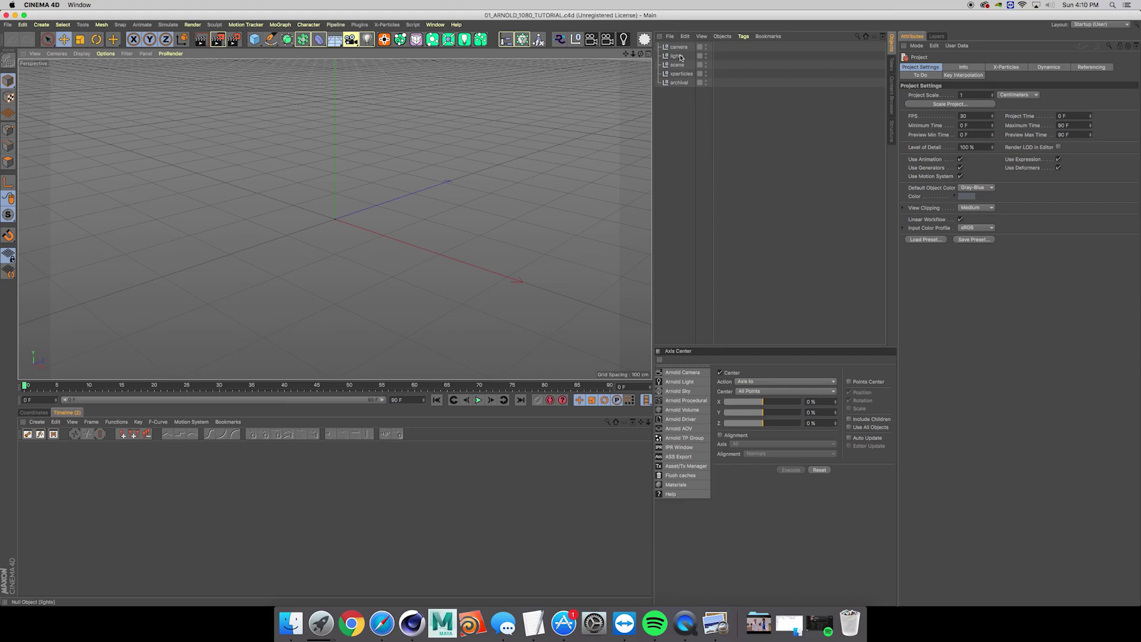
Review the template scene's null groups and its render settings, including the Arnold Renderer choice and the output resolution
click(682, 73)
click(678, 83)
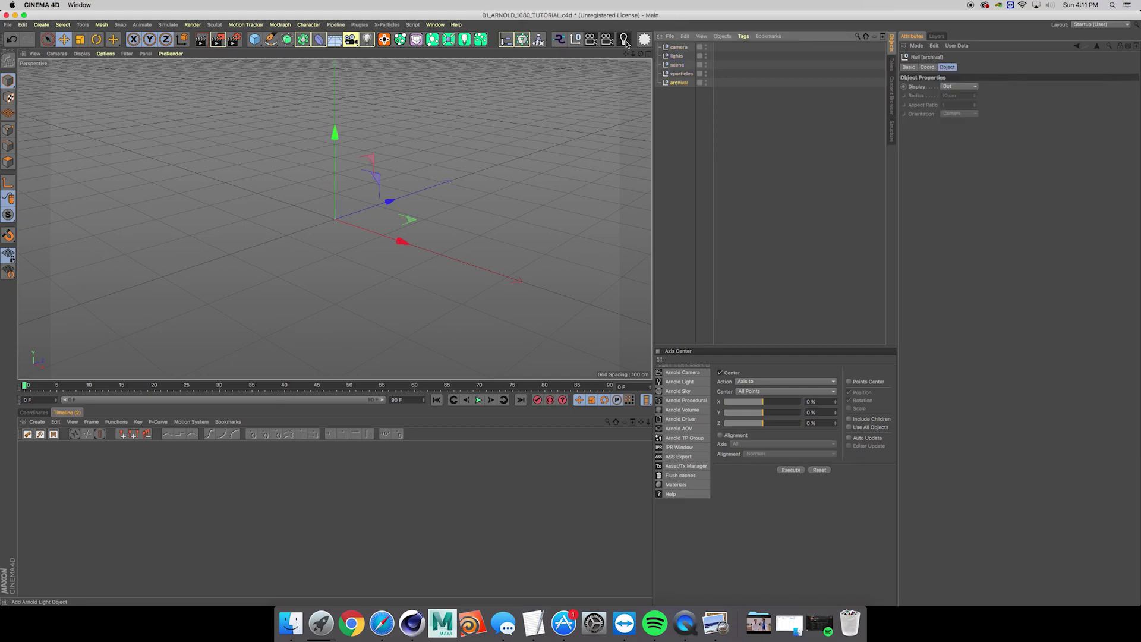
click(235, 39)
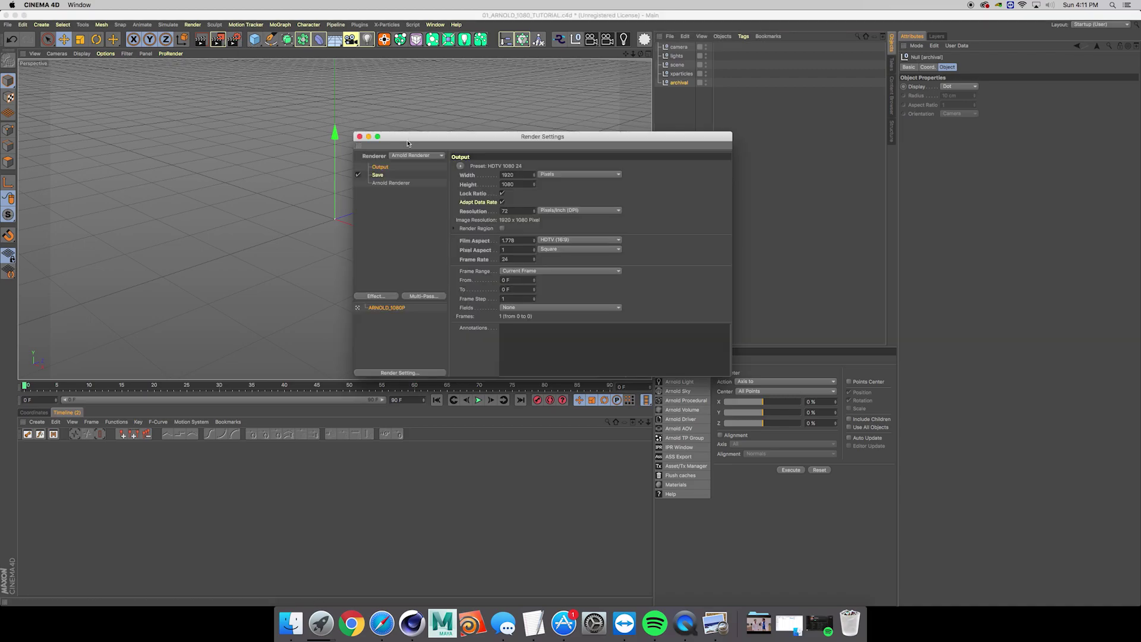
drag(408, 136, 436, 118)
click(443, 137)
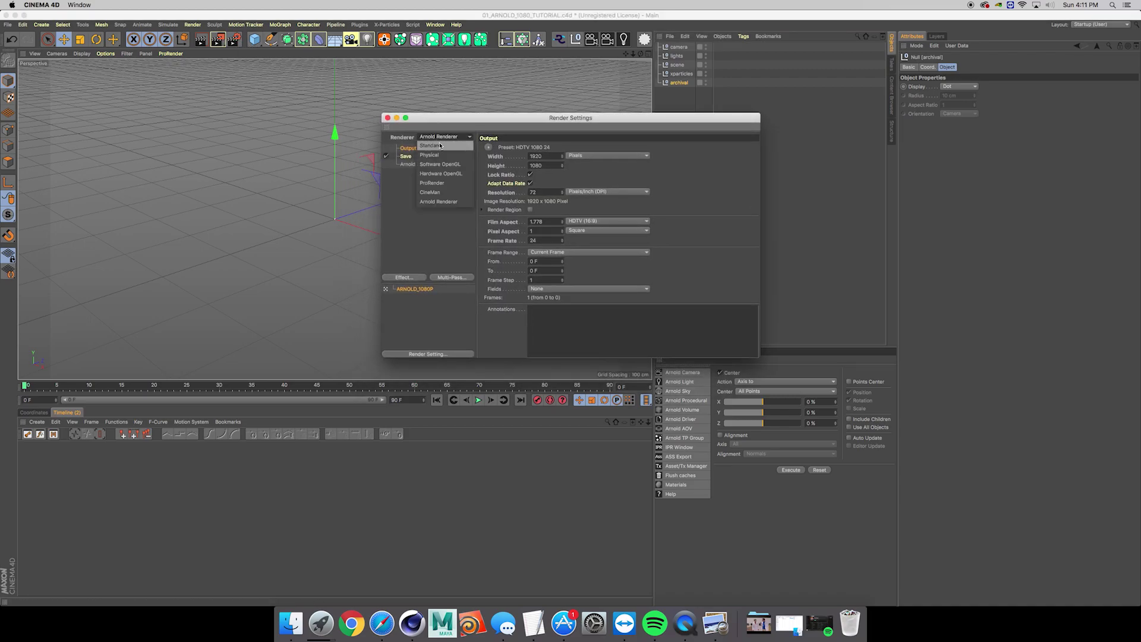
click(440, 202)
click(419, 164)
click(407, 148)
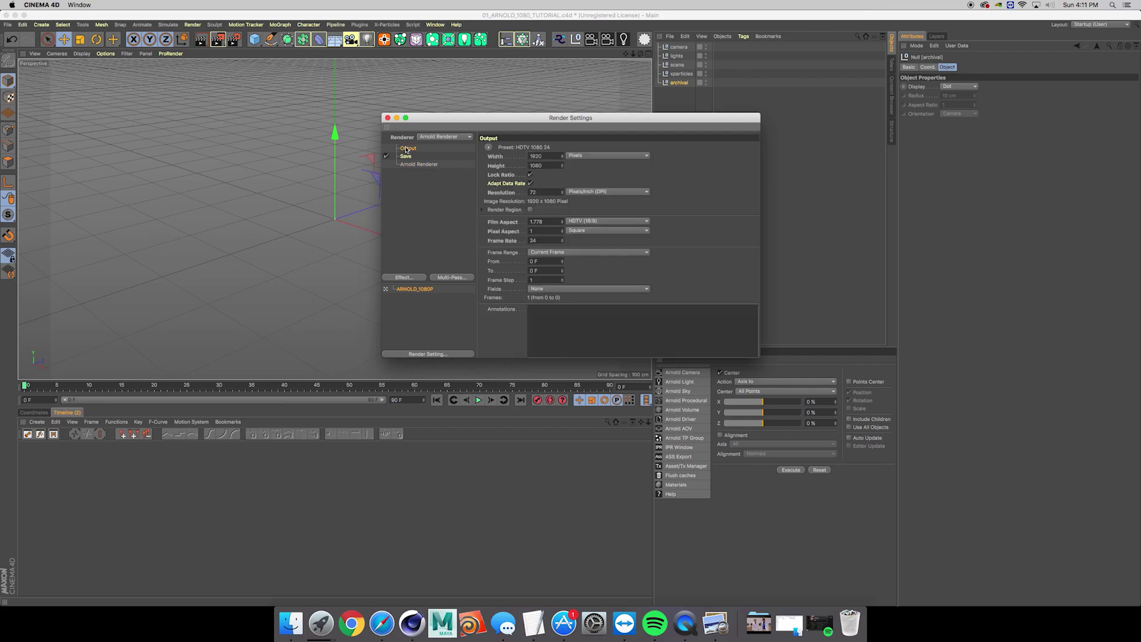
drag(552, 157, 656, 133)
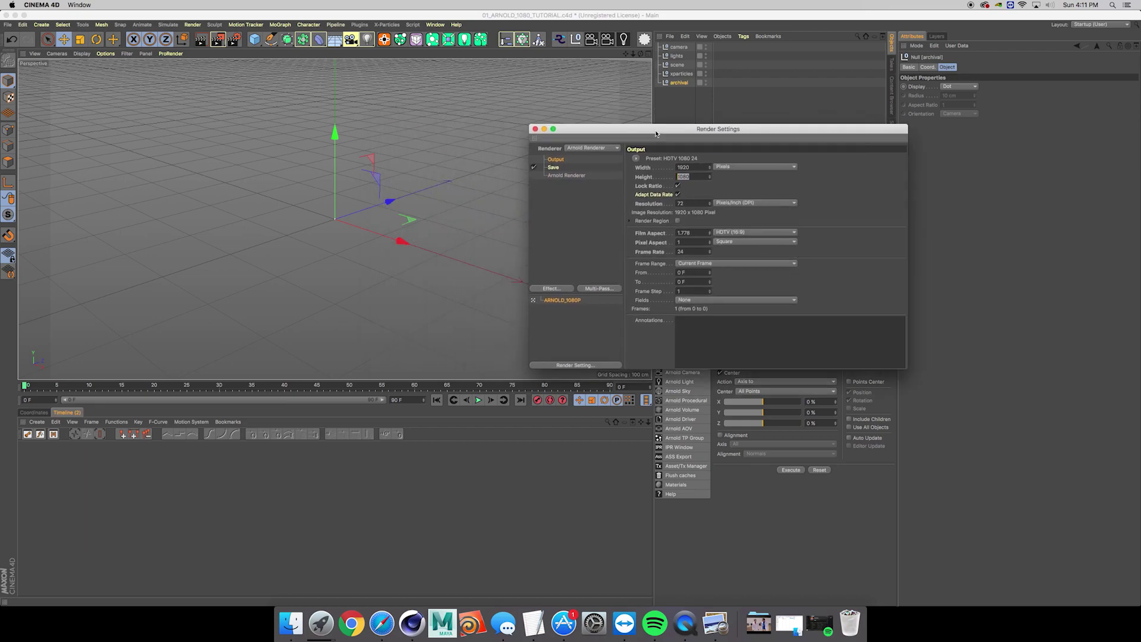
click(535, 129)
click(676, 93)
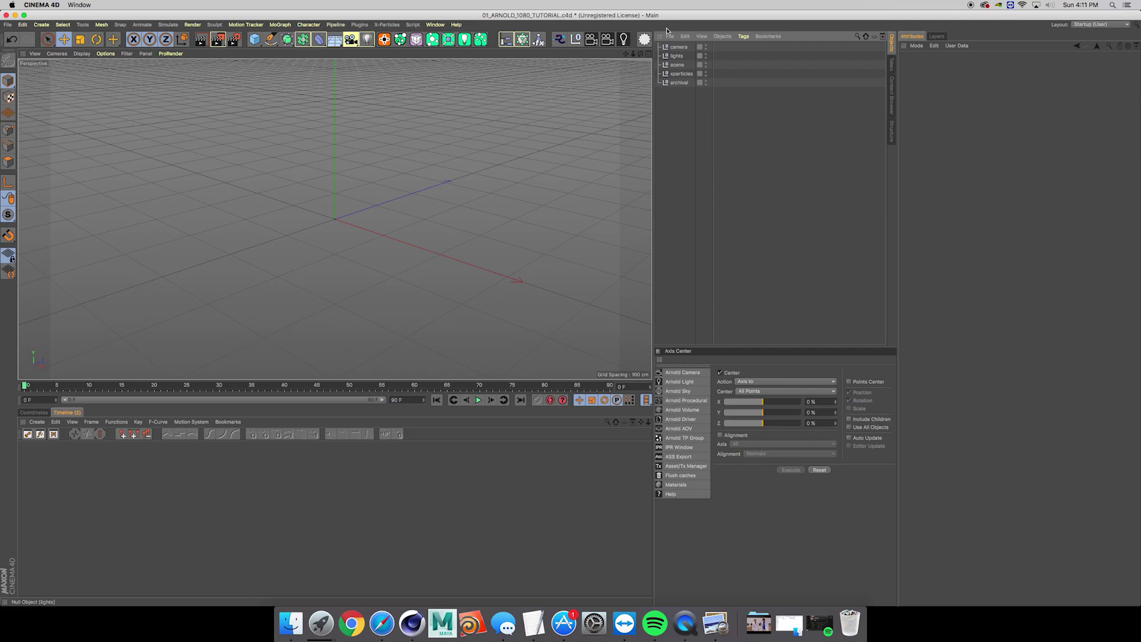
double_click(672, 74)
key(Escape)
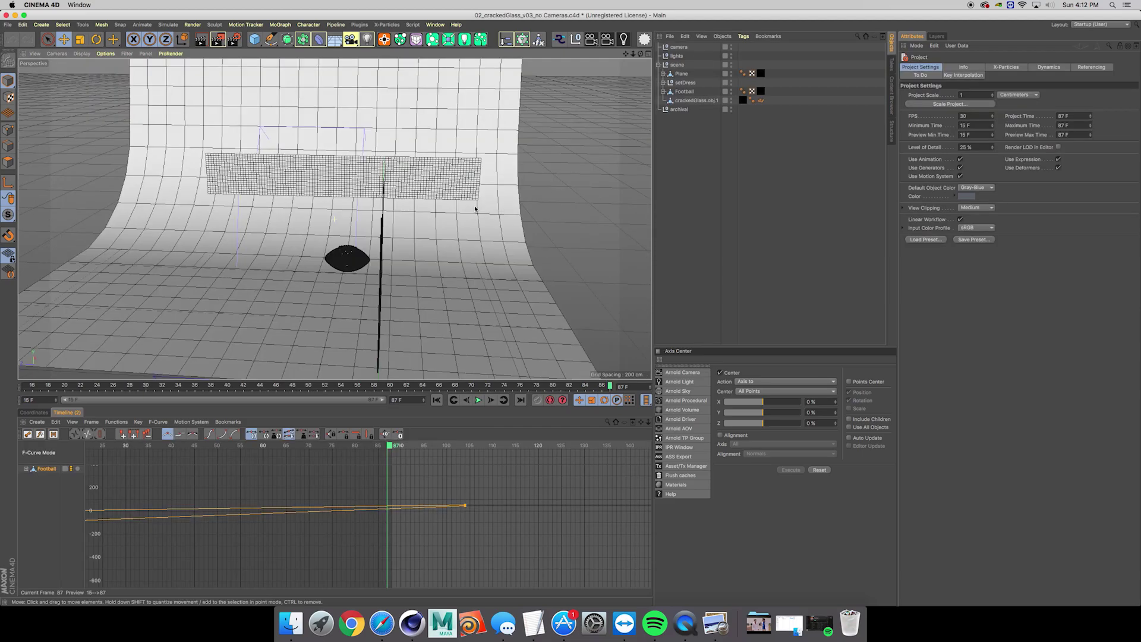
Examine the cracked glass and the football up close, including the football's child objects
alt+drag(475, 209, 511, 215)
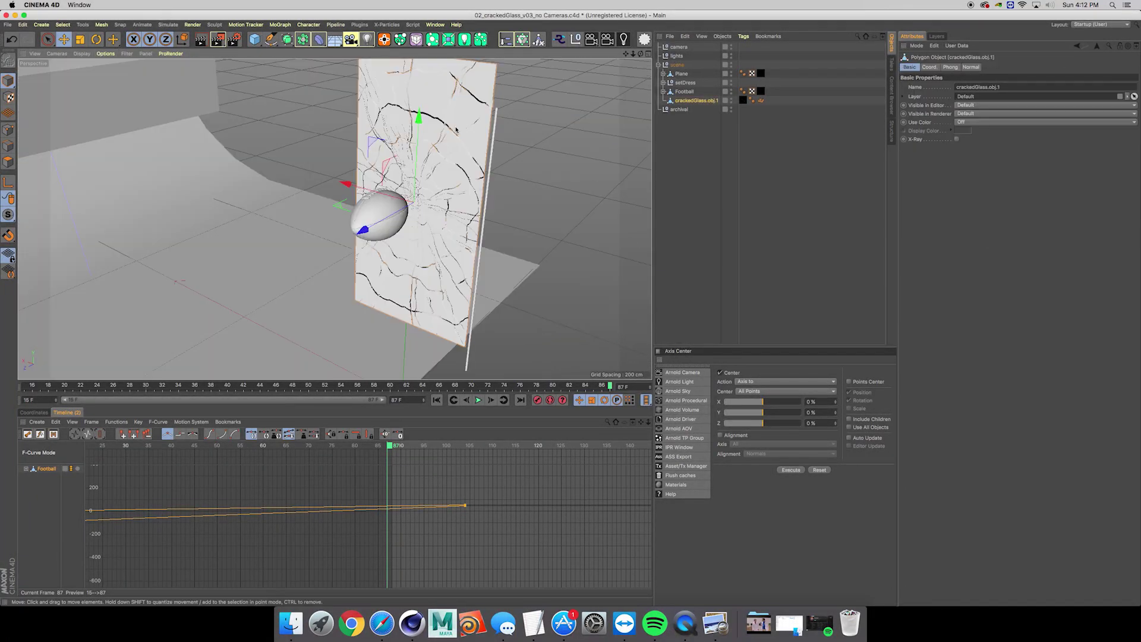
mouse_move(452, 142)
alt+mouse_down()
mouse_move(475, 144)
mouse_move(505, 120)
mouse_move(384, 156)
mouse_move(473, 145)
alt+mouse_up()
alt+right_drag(456, 169, 471, 170)
mouse_move(471, 169)
alt+mouse_down()
mouse_move(457, 169)
mouse_move(551, 175)
mouse_move(516, 156)
mouse_move(475, 166)
alt+mouse_up()
click(683, 92)
click(664, 92)
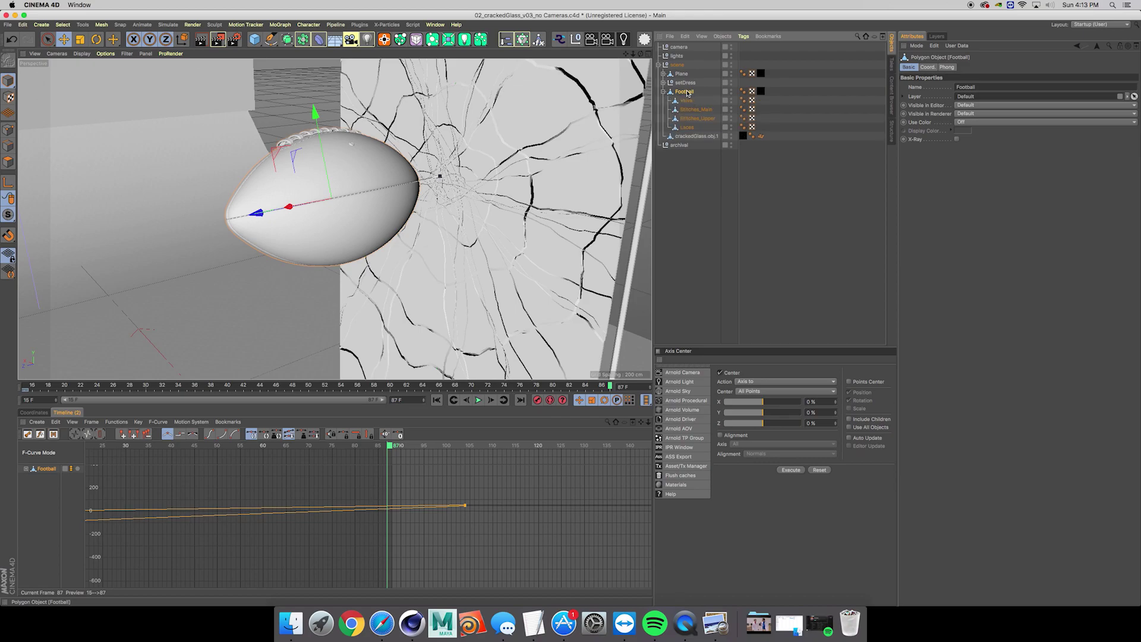
click(663, 92)
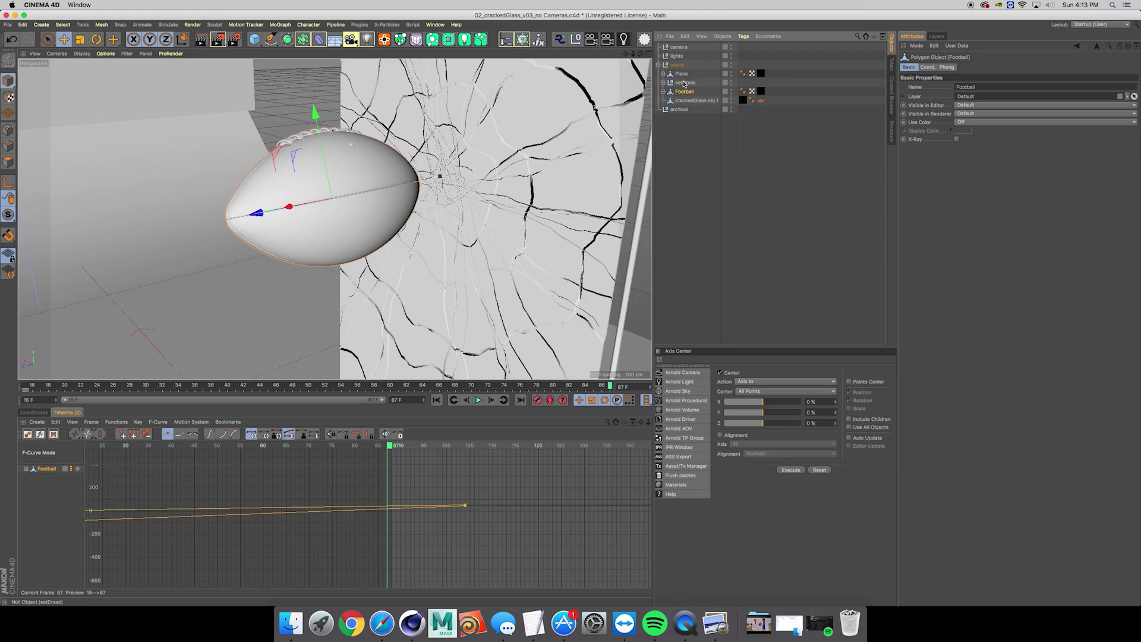
alt+drag(355, 188, 446, 176)
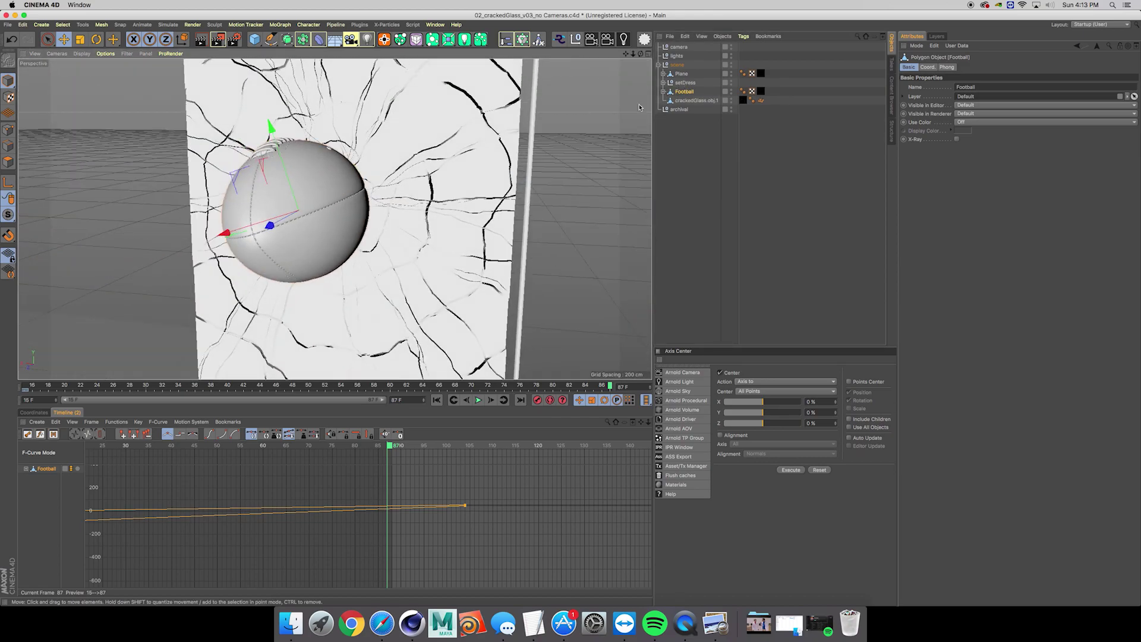
Remove the material tags from the Football, the Plane and the crackedGlass object, and delete the remaining material
click(663, 92)
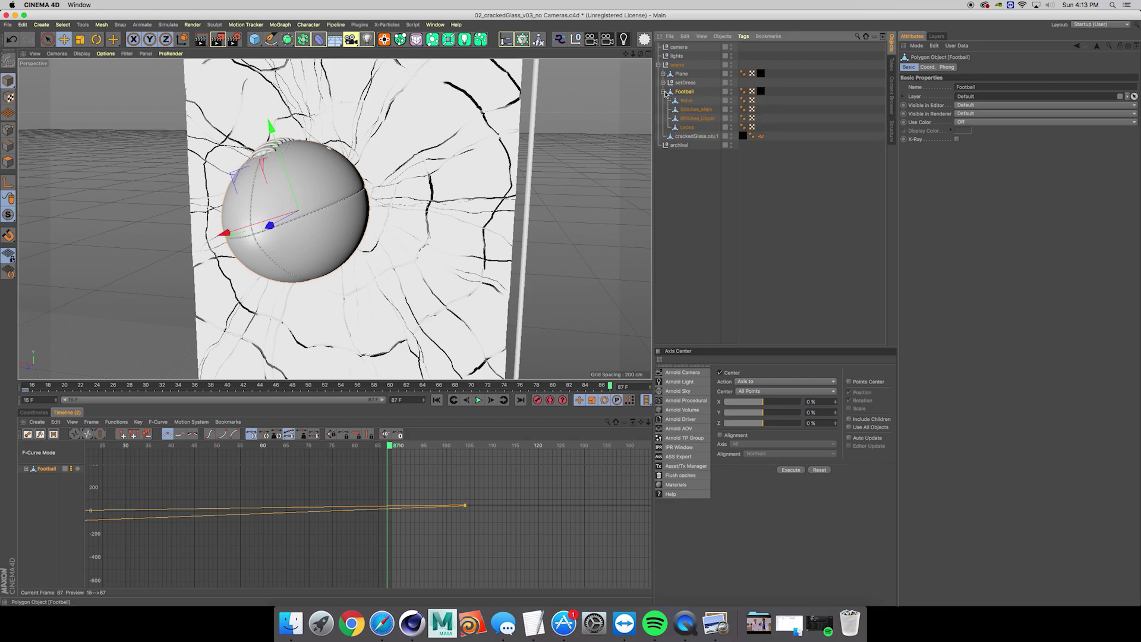
click(760, 91)
key(Delete)
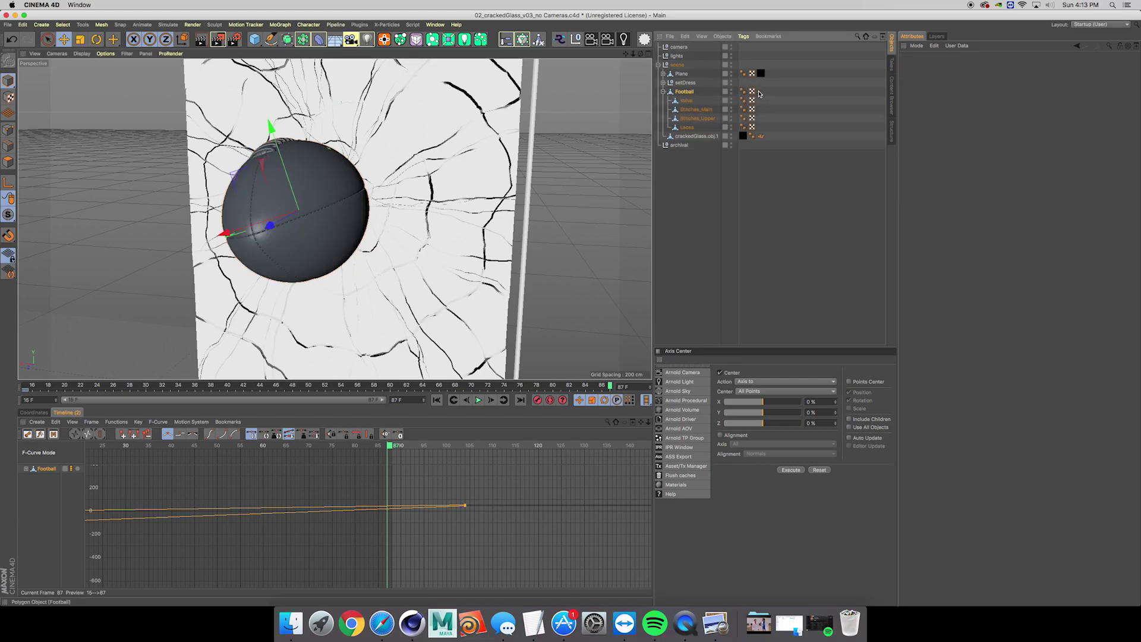
click(761, 73)
key(Delete)
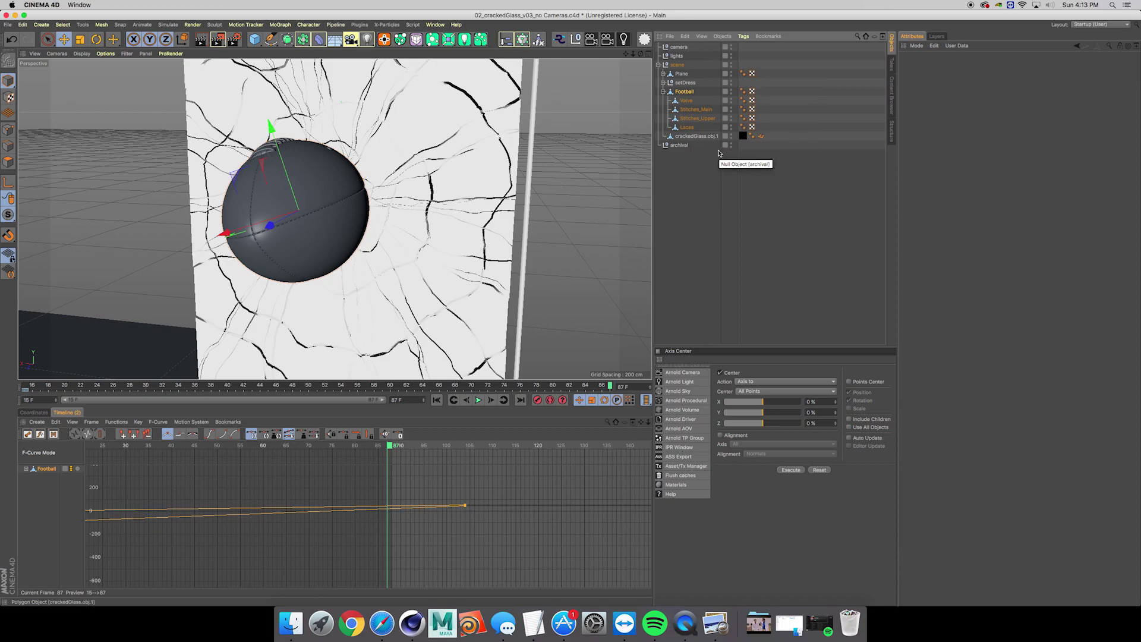
click(743, 136)
key(Delete)
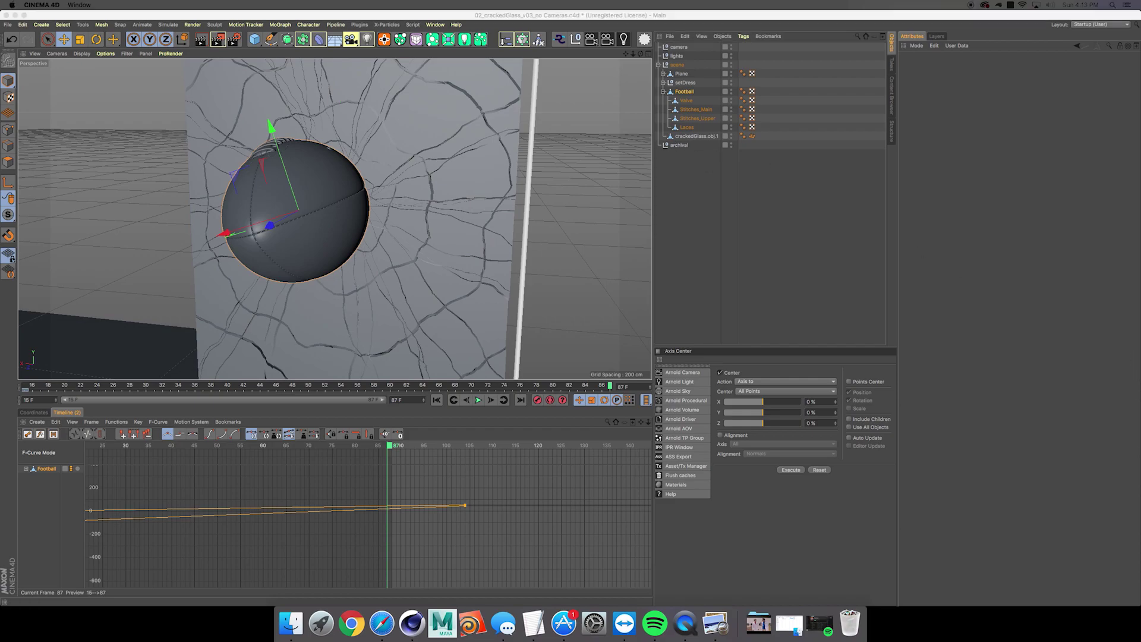
key(Delete)
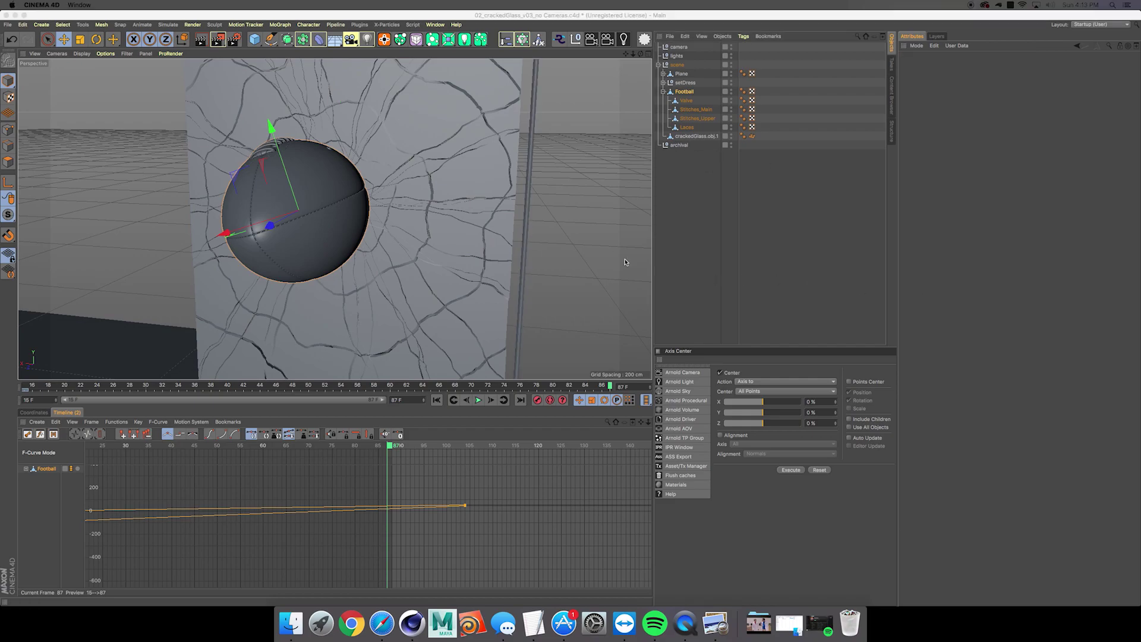
Scrub and play the football's animation through the glass and inspect its F-curves
alt+drag(517, 247, 446, 214)
alt+middle_drag(446, 214, 476, 243)
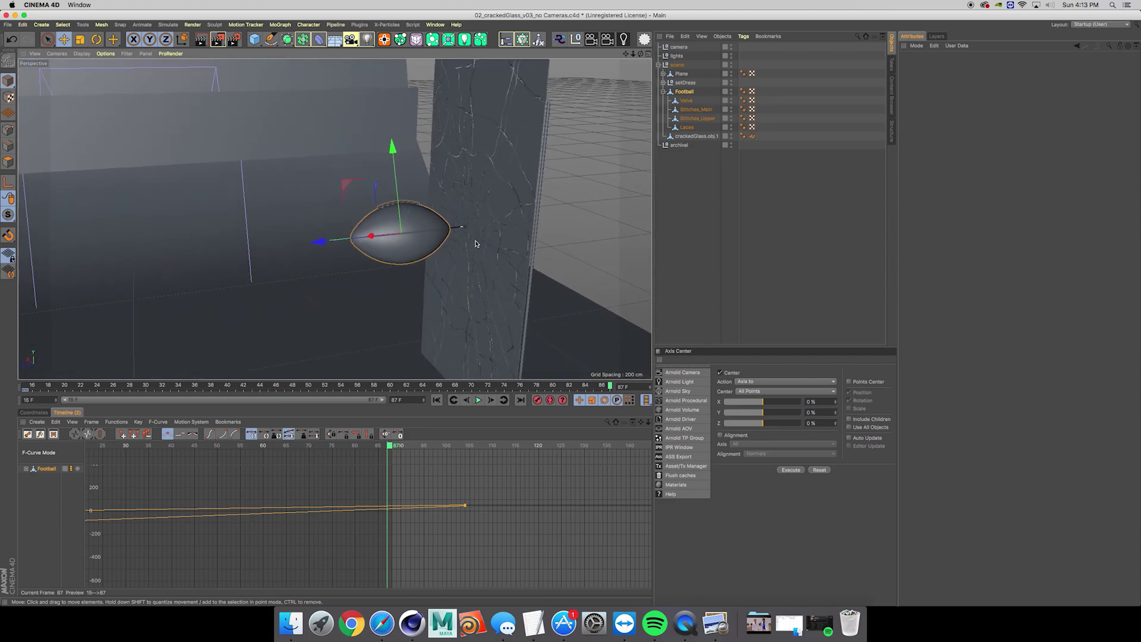
mouse_move(475, 244)
alt+mouse_down()
mouse_move(447, 238)
mouse_move(523, 242)
mouse_move(479, 243)
alt+mouse_up()
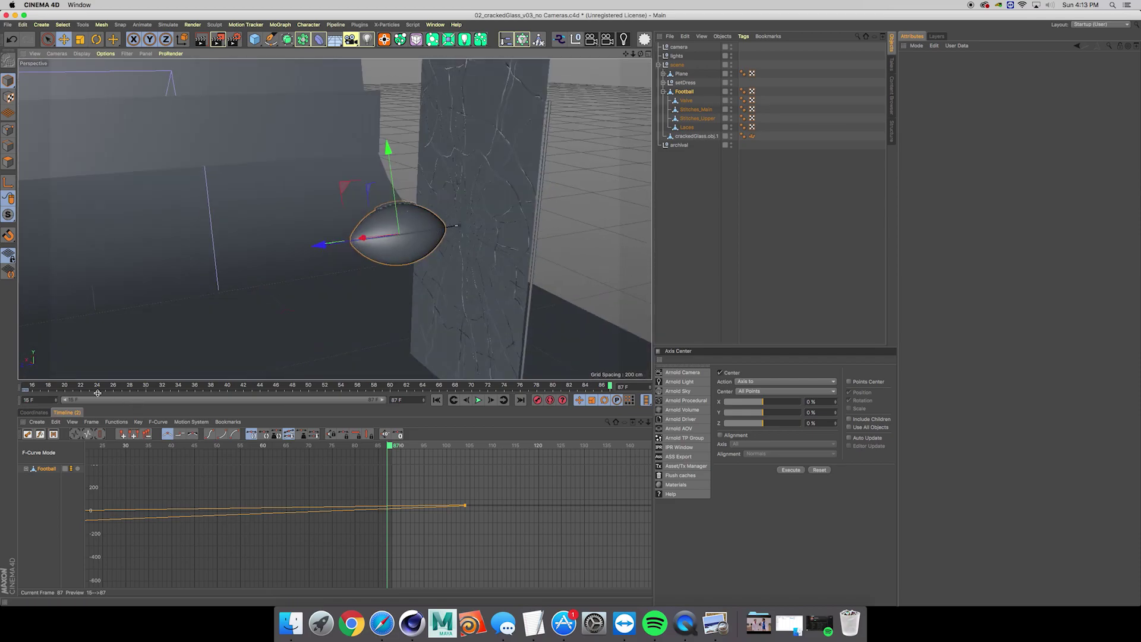
drag(58, 390, 499, 357)
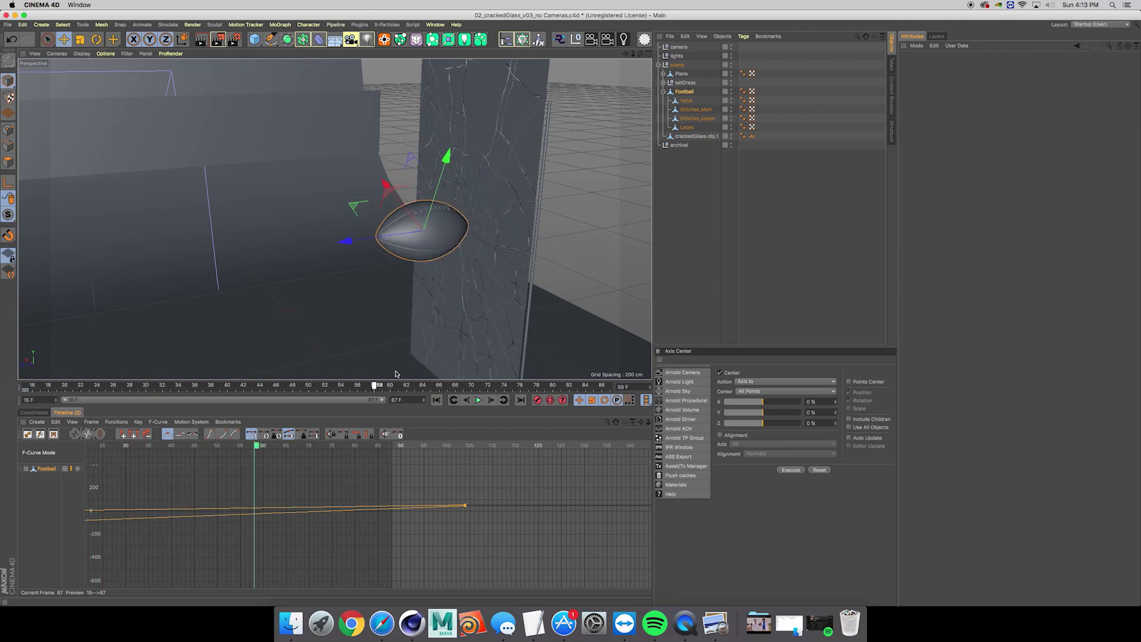
click(478, 400)
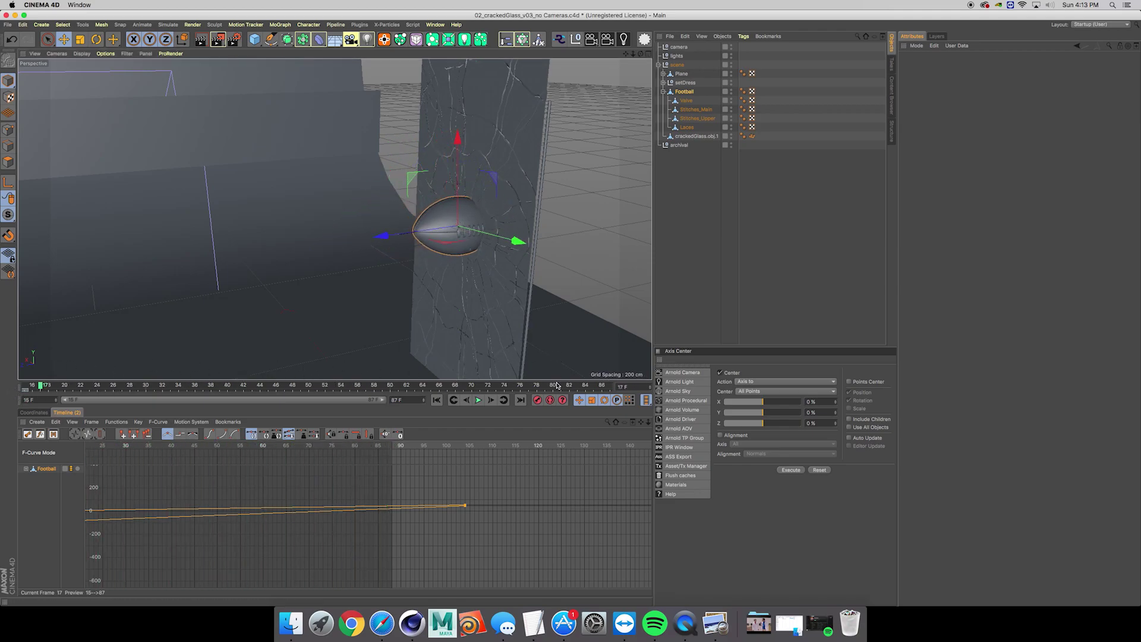
click(478, 399)
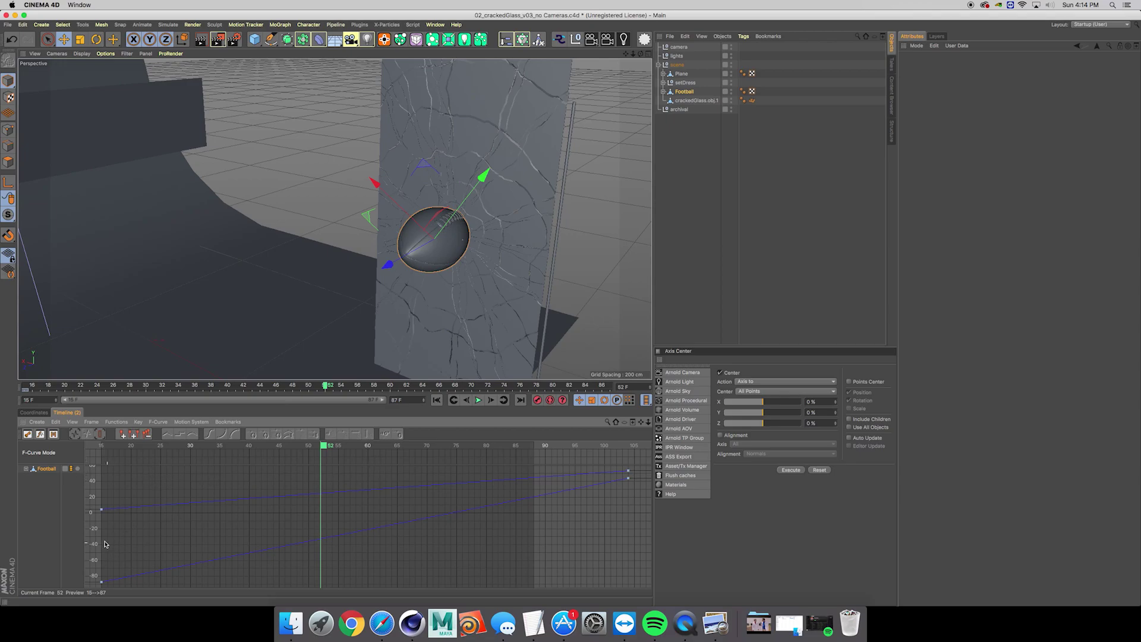
drag(98, 483, 651, 588)
mouse_move(181, 387)
mouse_down()
mouse_move(25, 391)
mouse_move(178, 389)
mouse_up()
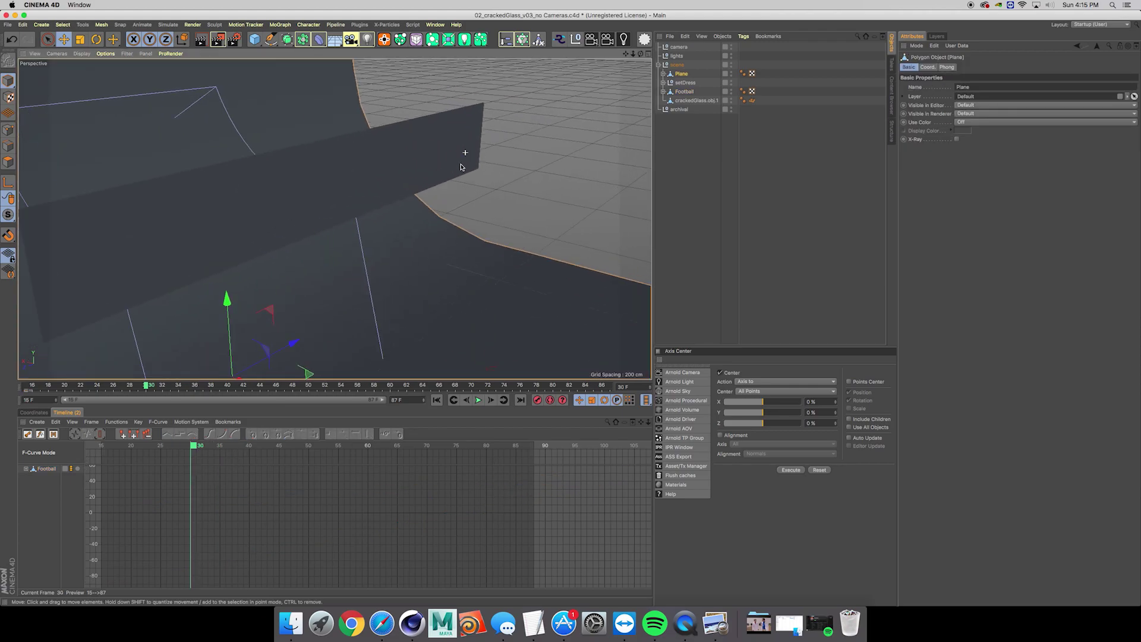
Select the BG_measure panel in front of the backdrop and set the viewport display to Gouraud Shading (Lines)
alt+drag(464, 152, 440, 180)
scroll(447, 203, down, 3)
click(446, 183)
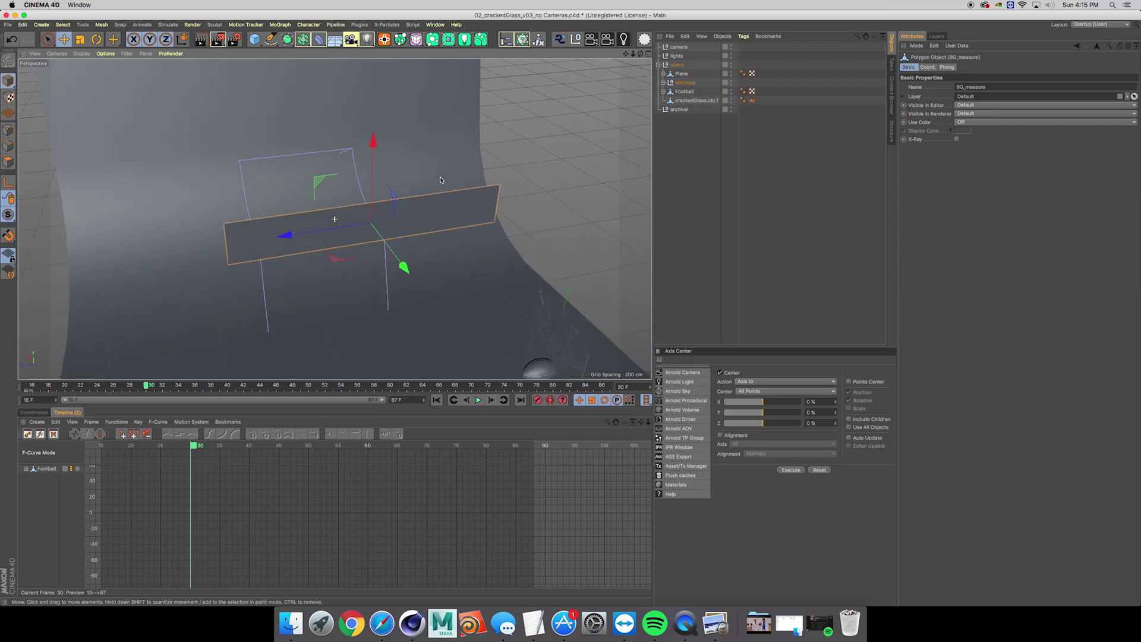
click(86, 54)
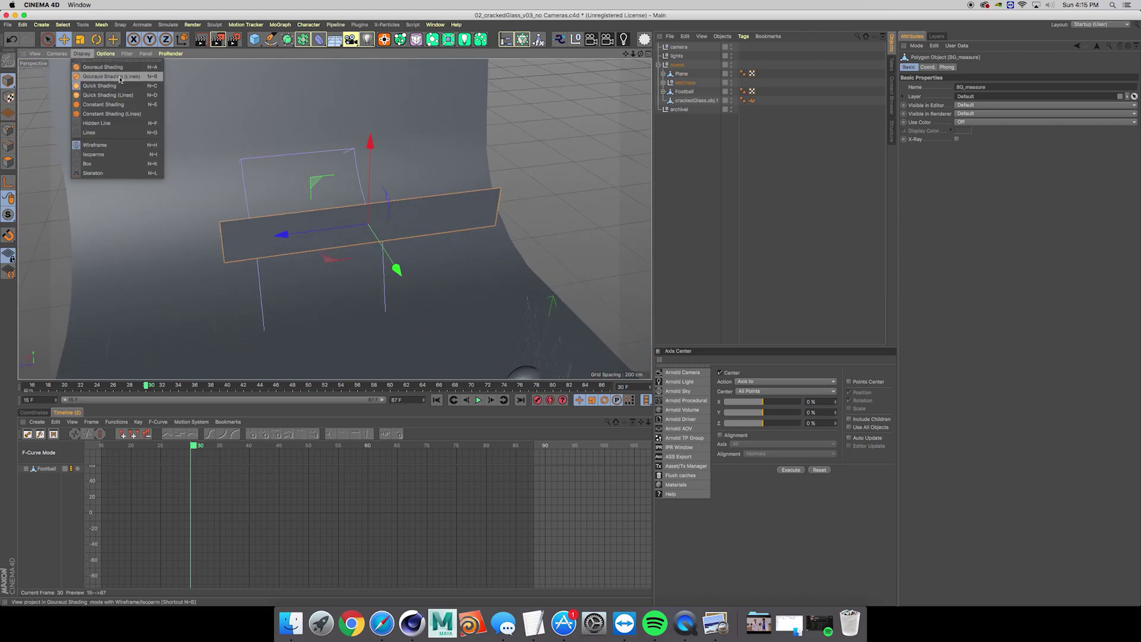
click(111, 76)
alt+drag(379, 210, 464, 198)
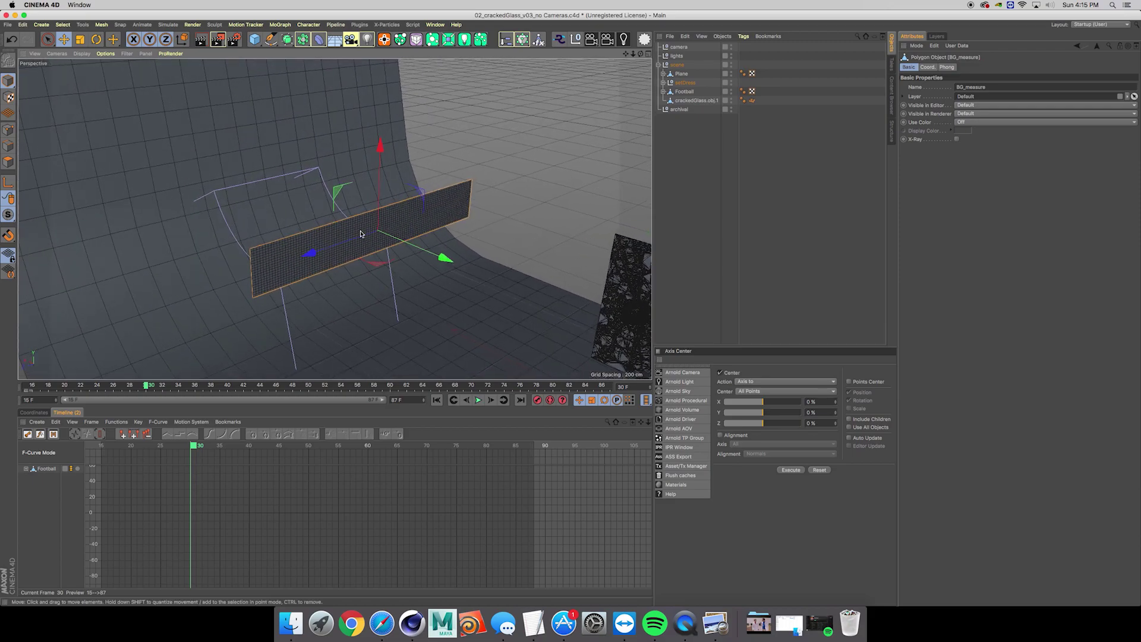
alt+drag(360, 233, 403, 103)
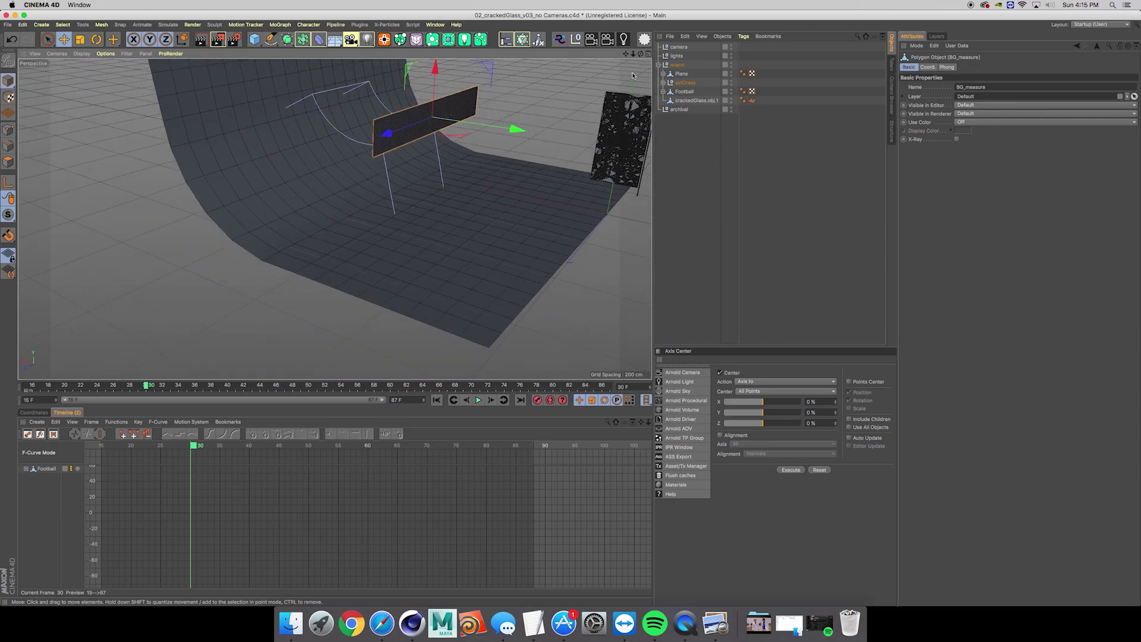
Toggle the Bend deformer under the backdrop Plane off and on to compare its flat and curved shapes
click(682, 73)
click(663, 74)
click(736, 83)
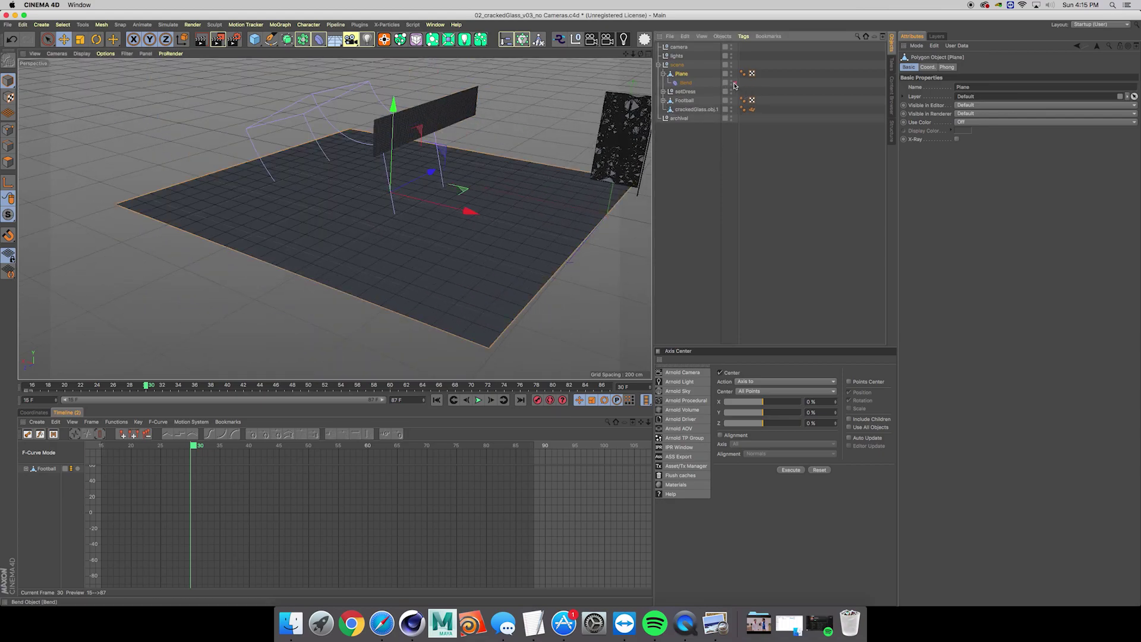
click(736, 84)
click(736, 84)
click(735, 84)
click(735, 84)
click(735, 84)
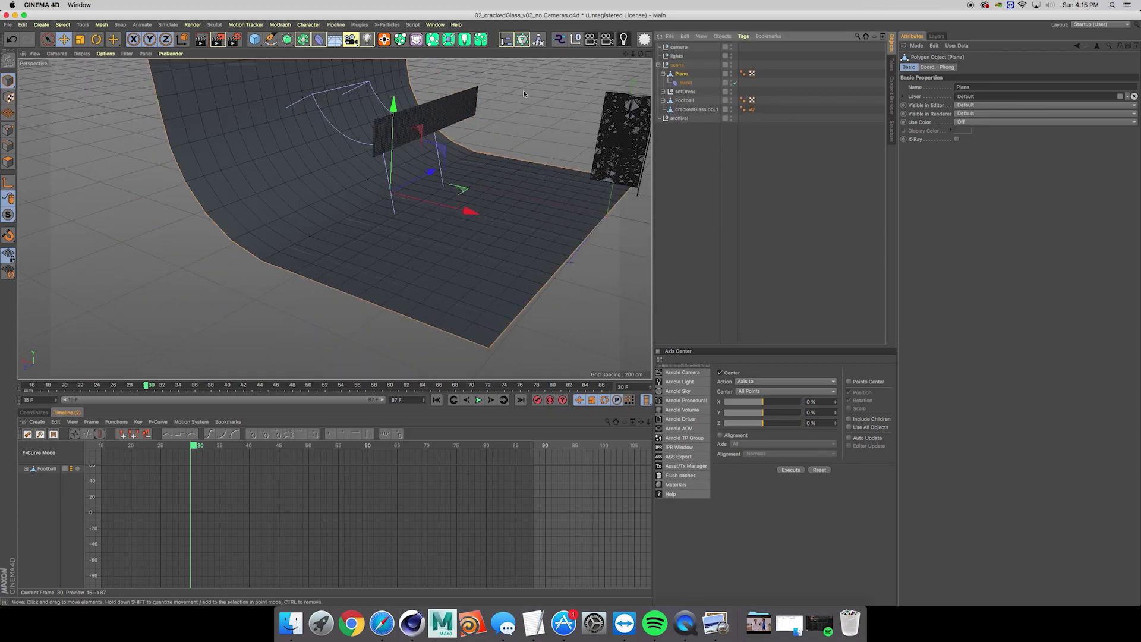
Frame the perspective view side-on to the football and glass, with the BG_measure panel and curved cyclorama behind them
alt+drag(442, 100, 357, 203)
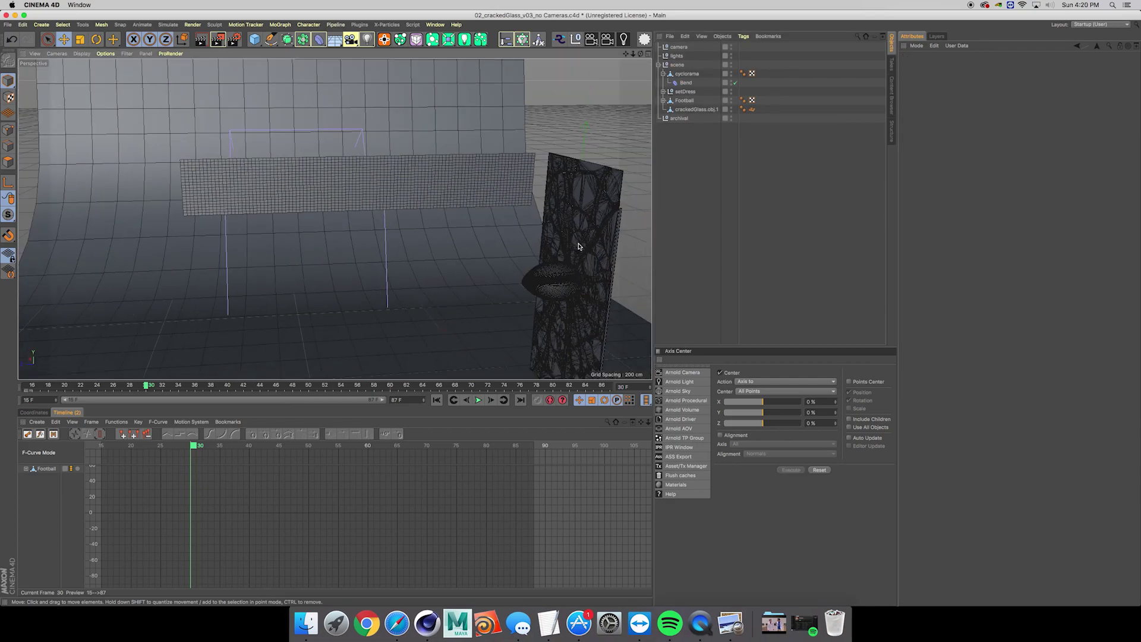
alt+middle_drag(579, 246, 497, 164)
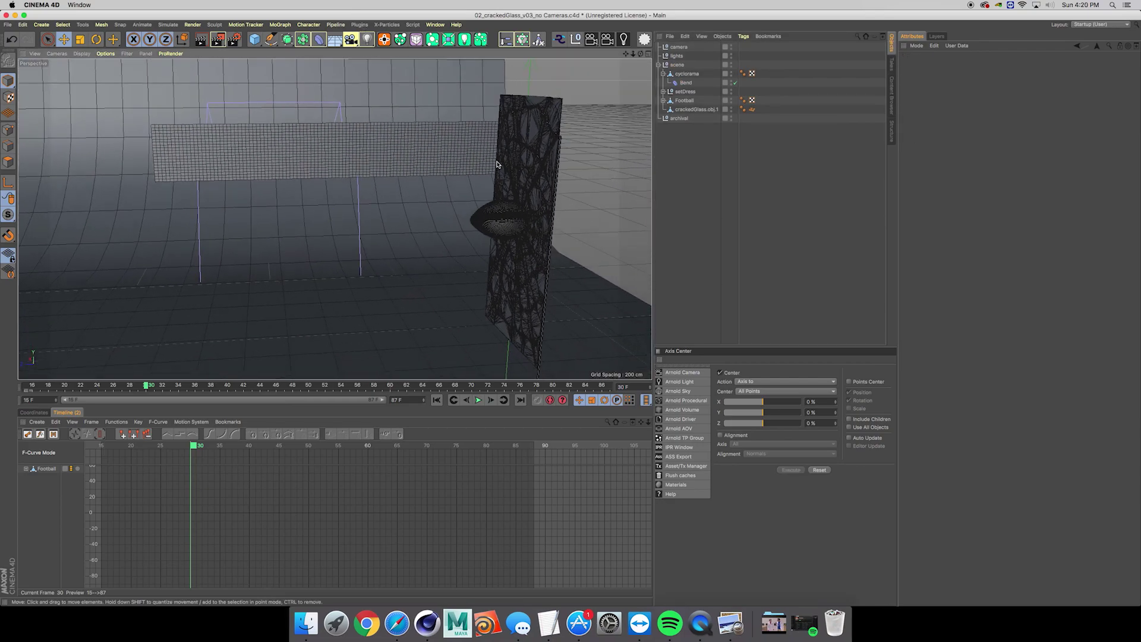
alt+drag(497, 165, 499, 173)
alt+right_drag(498, 174, 501, 177)
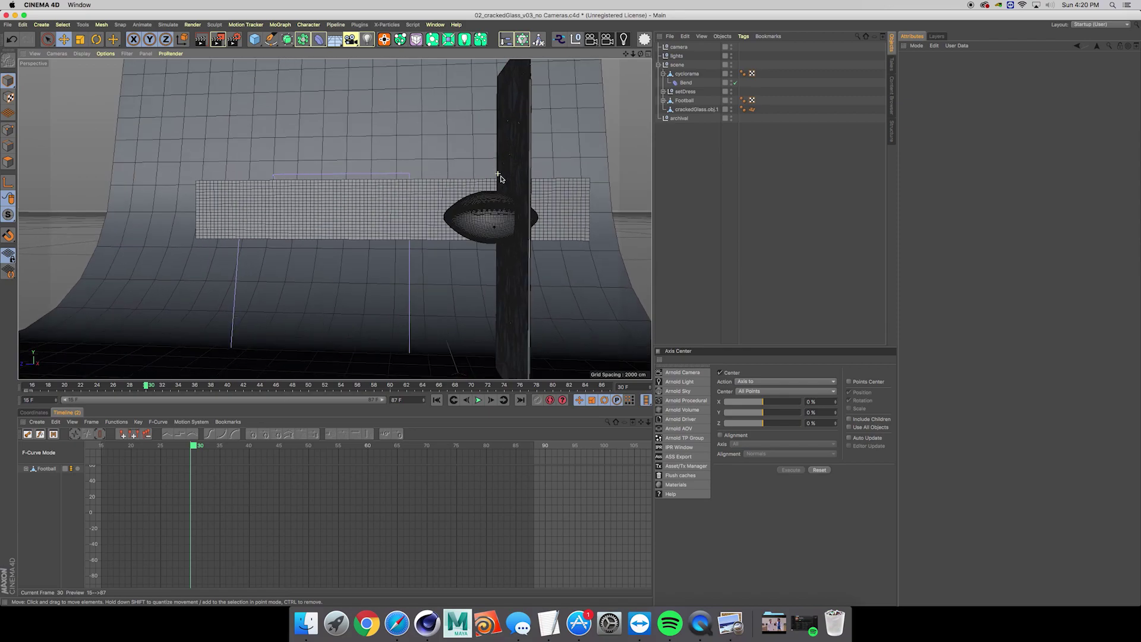
alt+middle_drag(516, 177, 525, 164)
alt+drag(525, 163, 527, 166)
alt+middle_drag(528, 166, 538, 170)
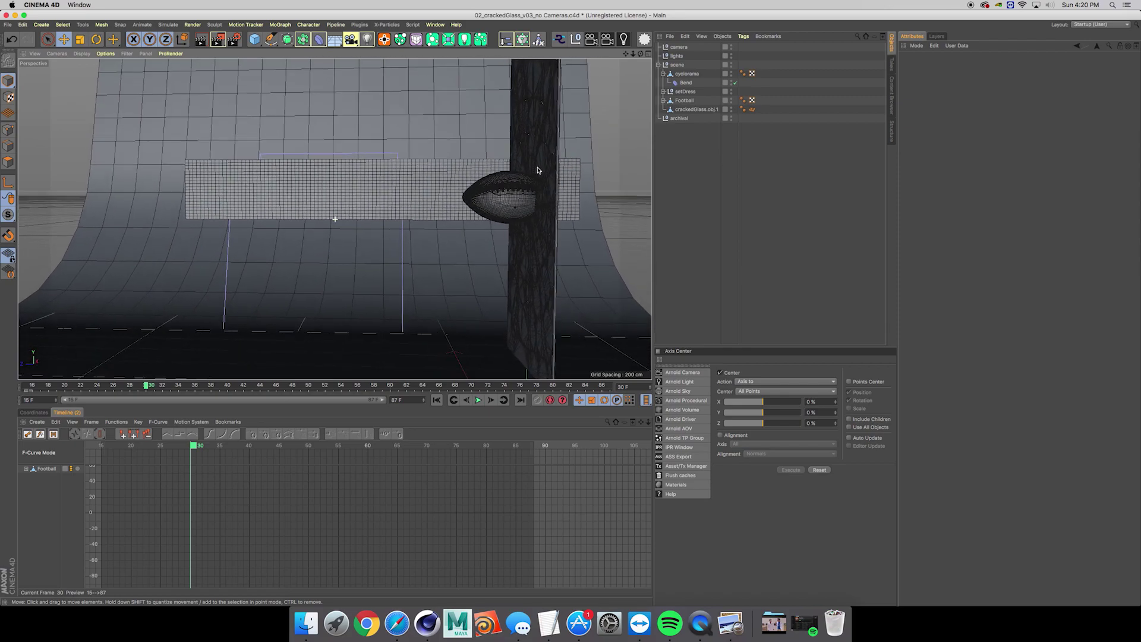
alt+drag(537, 170, 540, 170)
alt+middle_drag(540, 171, 547, 169)
alt+drag(547, 168, 550, 162)
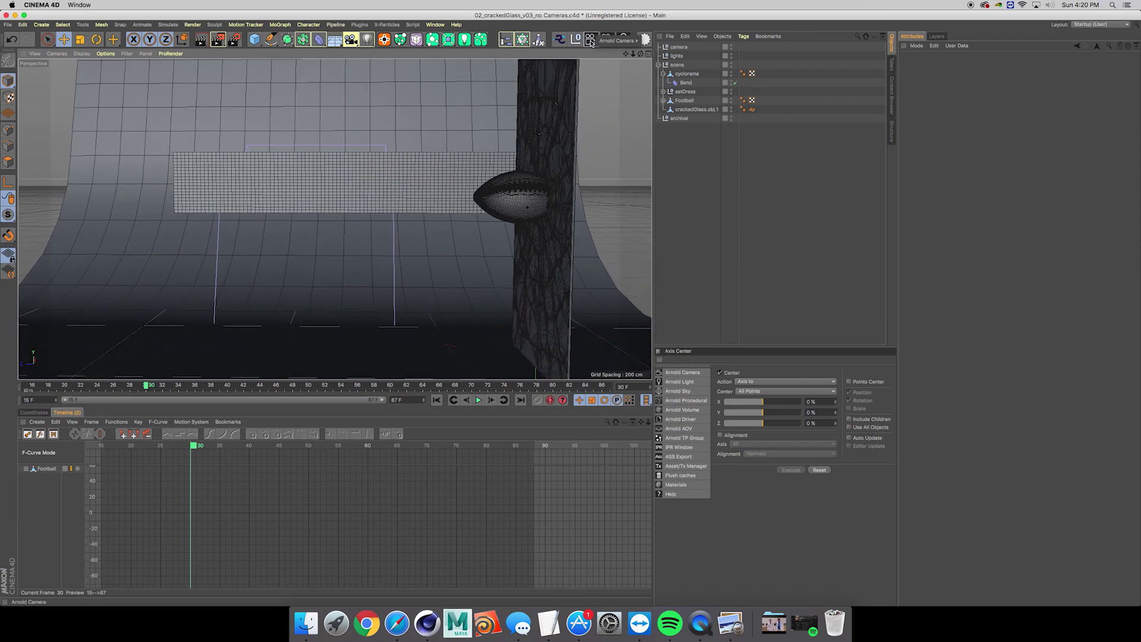
Add an Arnold persp_camera to the scene and set its focal length to 85 mm
click(646, 39)
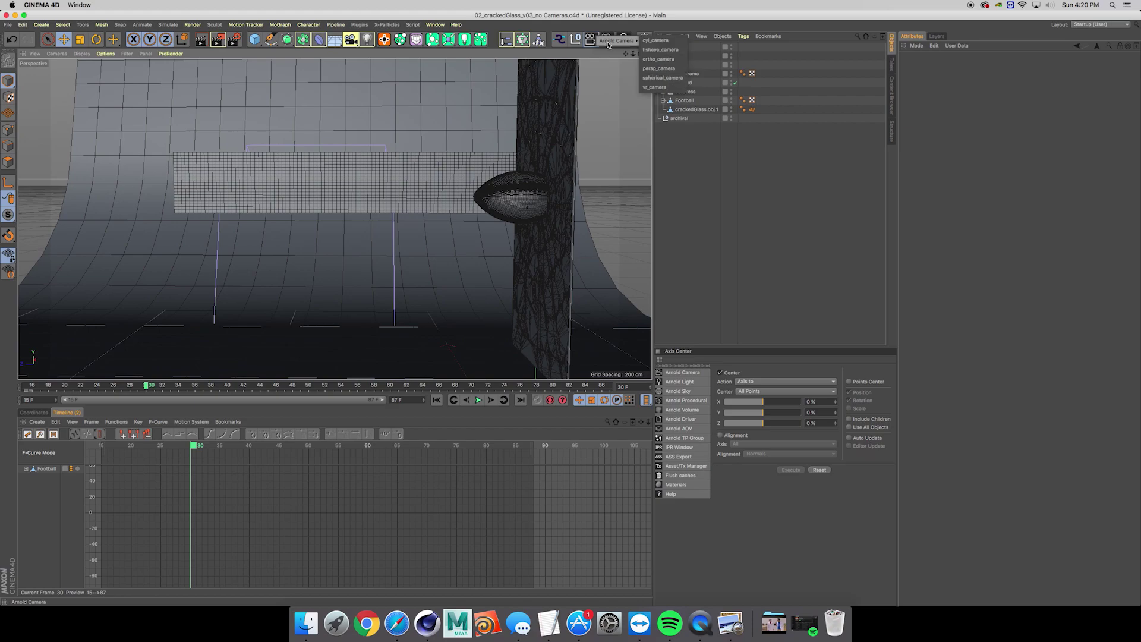
click(657, 79)
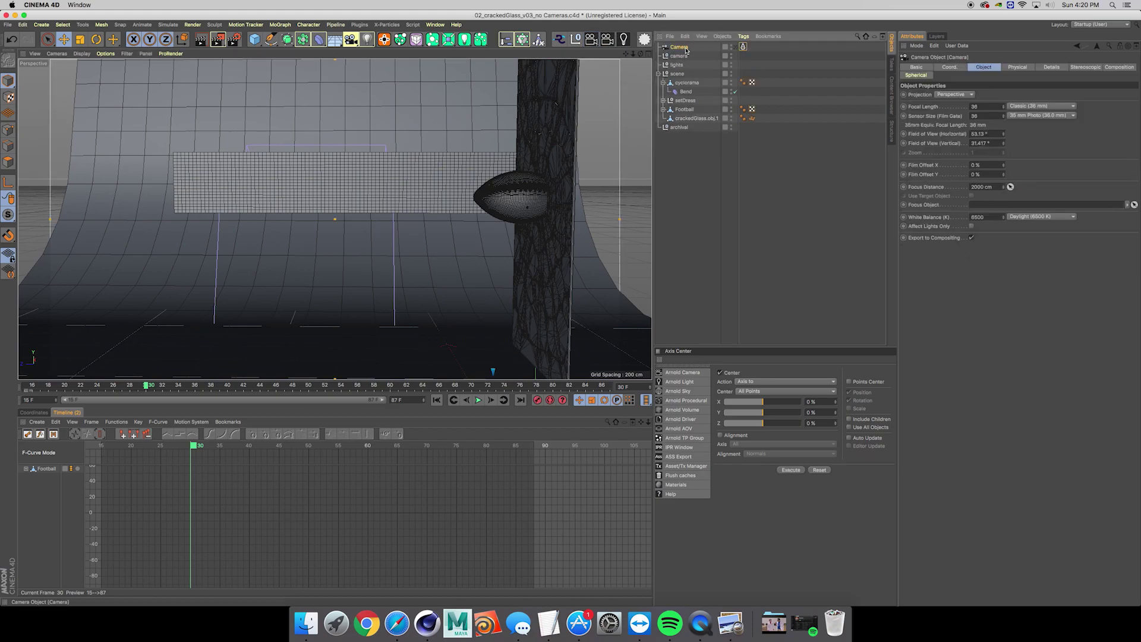
double_click(978, 107)
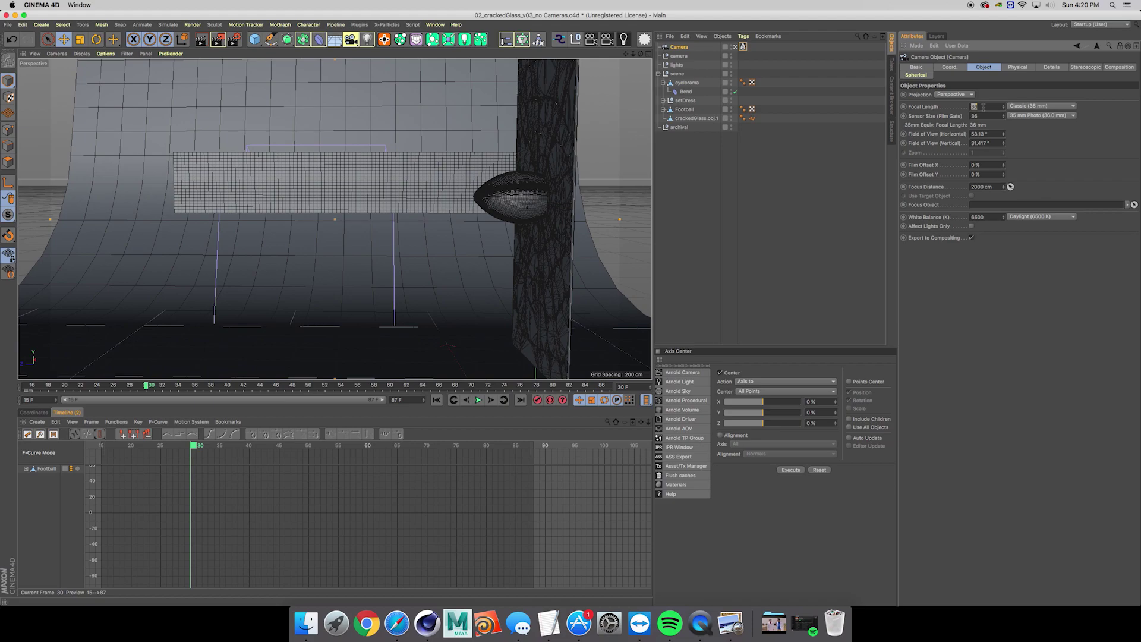
text(5)
key(Return)
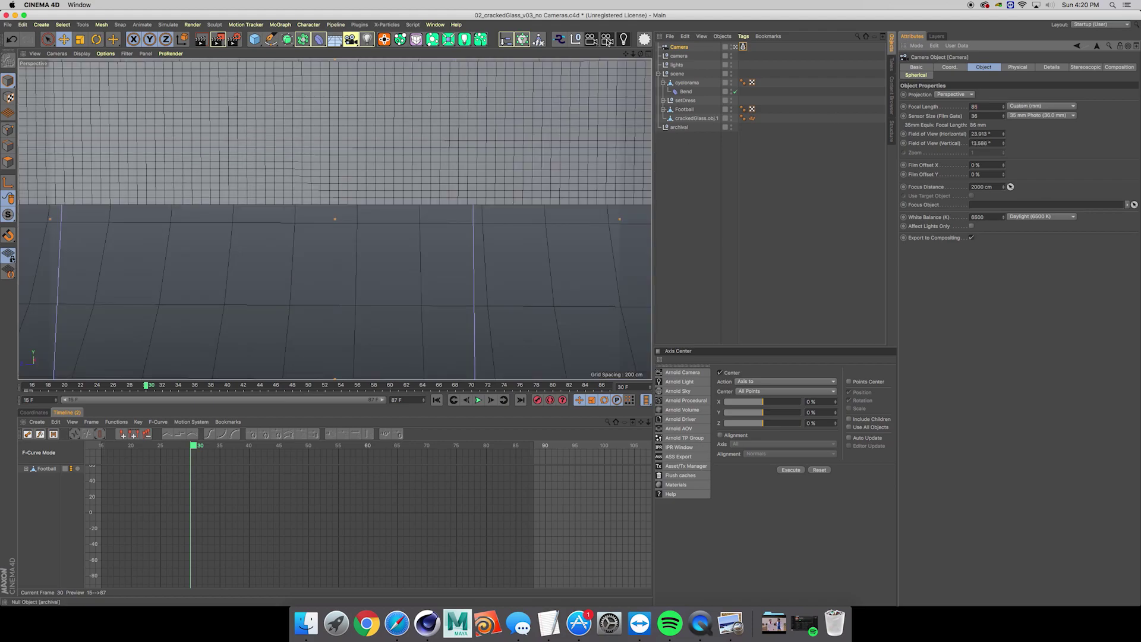
Frame the new camera's view on the football and glass edge, with the BG_measure panel behind them
drag(633, 53, 588, 53)
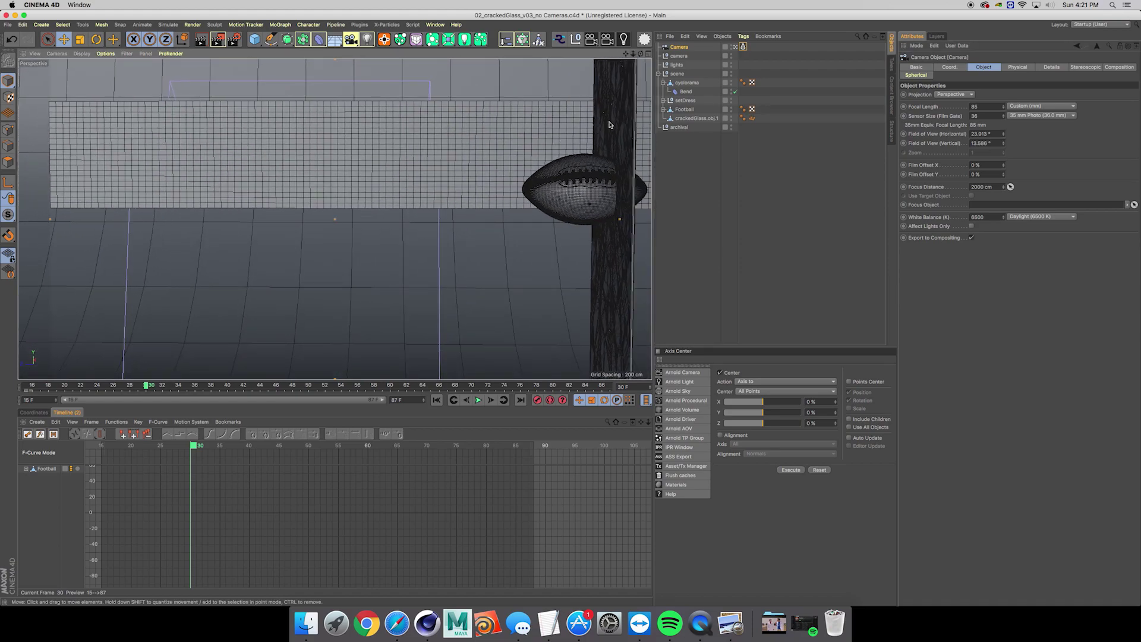
alt+drag(611, 123, 591, 143)
scroll(591, 143, down, 1)
alt+middle_drag(591, 142, 586, 149)
Place the new camera inside the camera null and rename it renCam_01
double_click(680, 47)
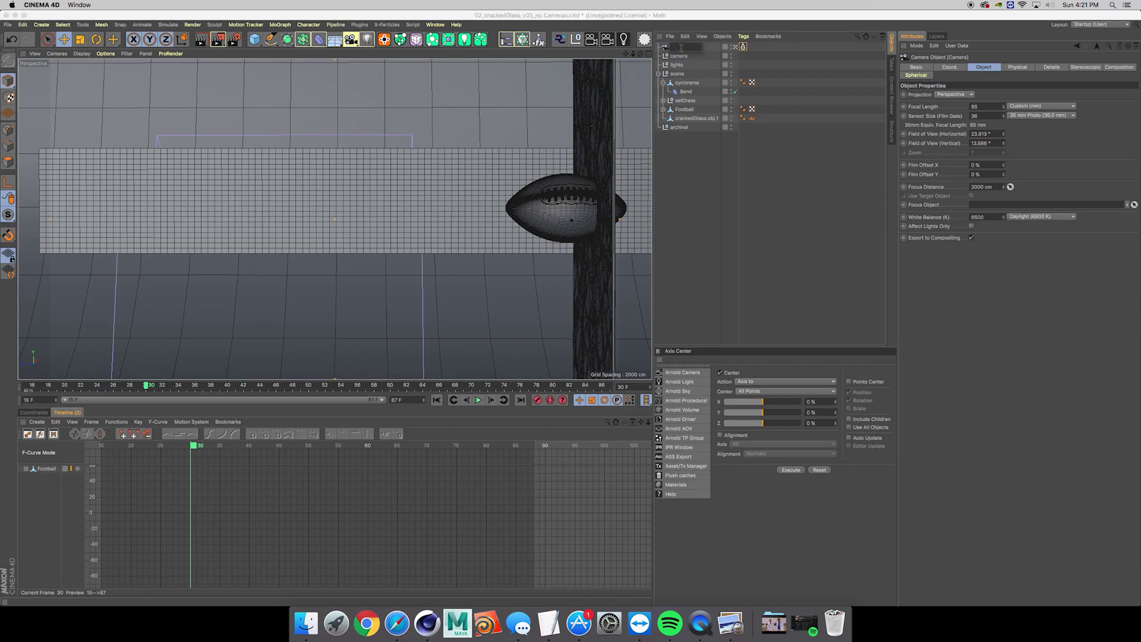
text(renCam)
key(Return)
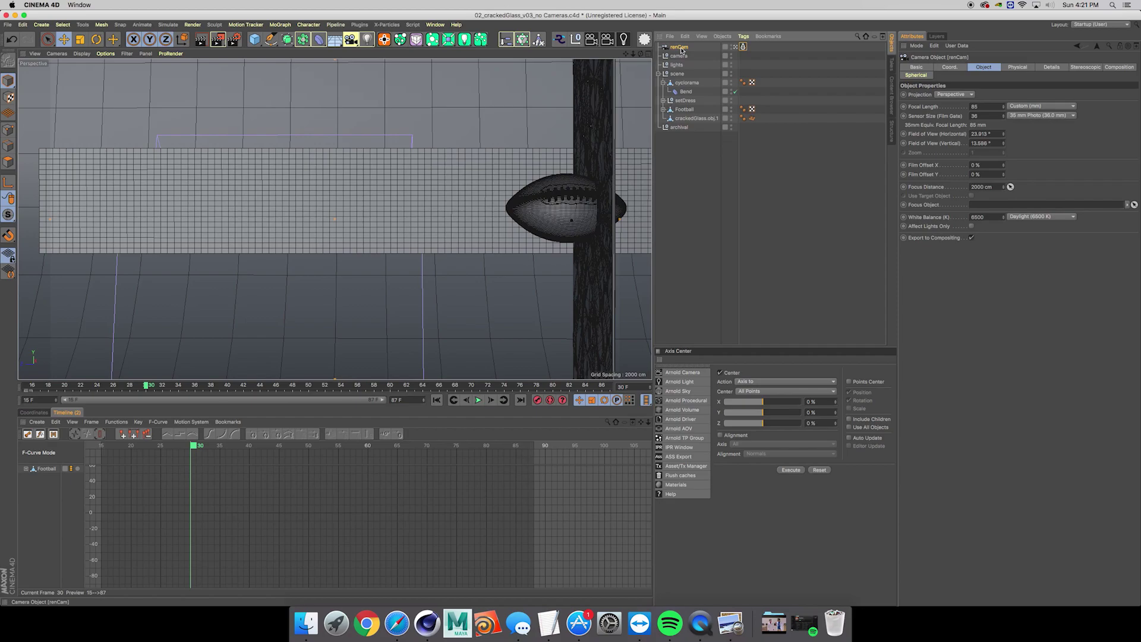
drag(678, 47, 683, 58)
double_click(691, 56)
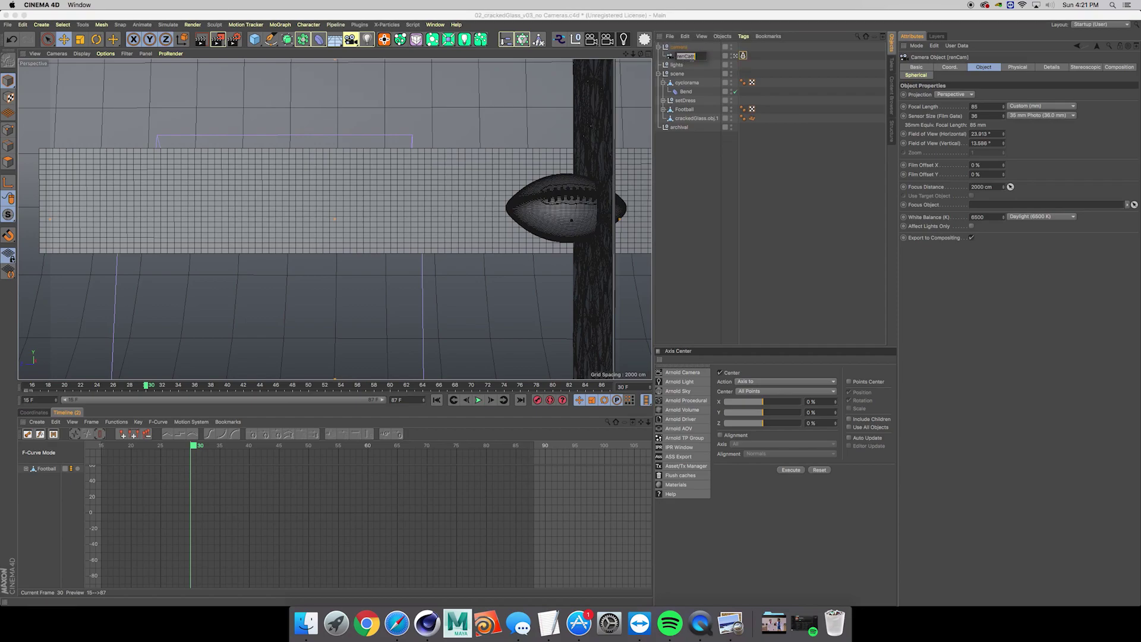
key(Return)
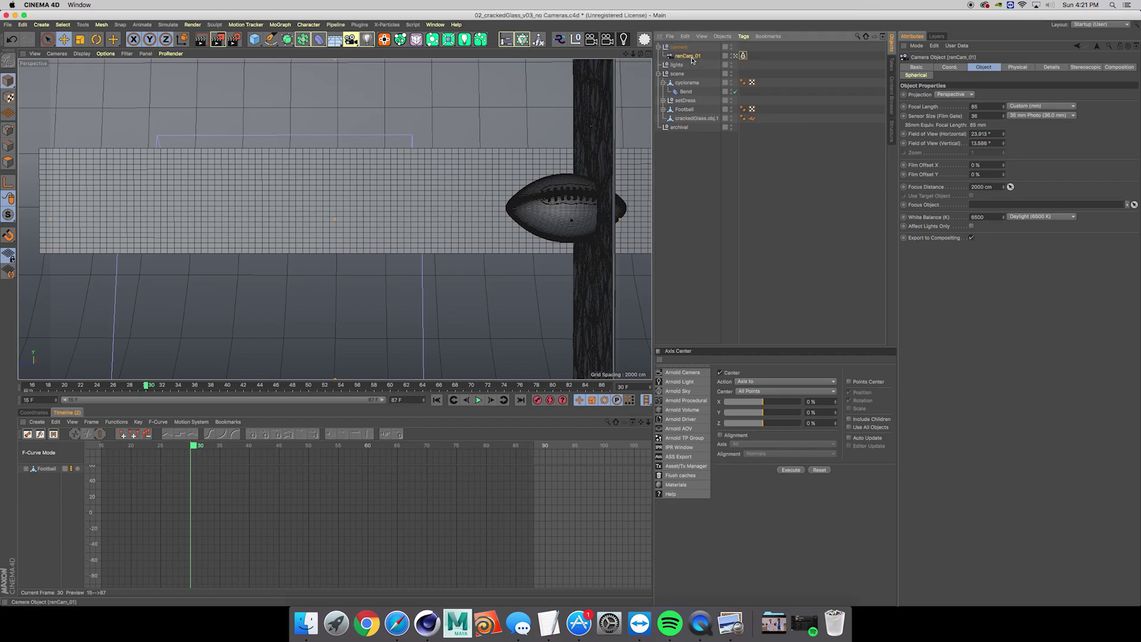
Add a Protection tag to renCam_01 and view the settings of its Arnold Parameters tag
right_click(690, 56)
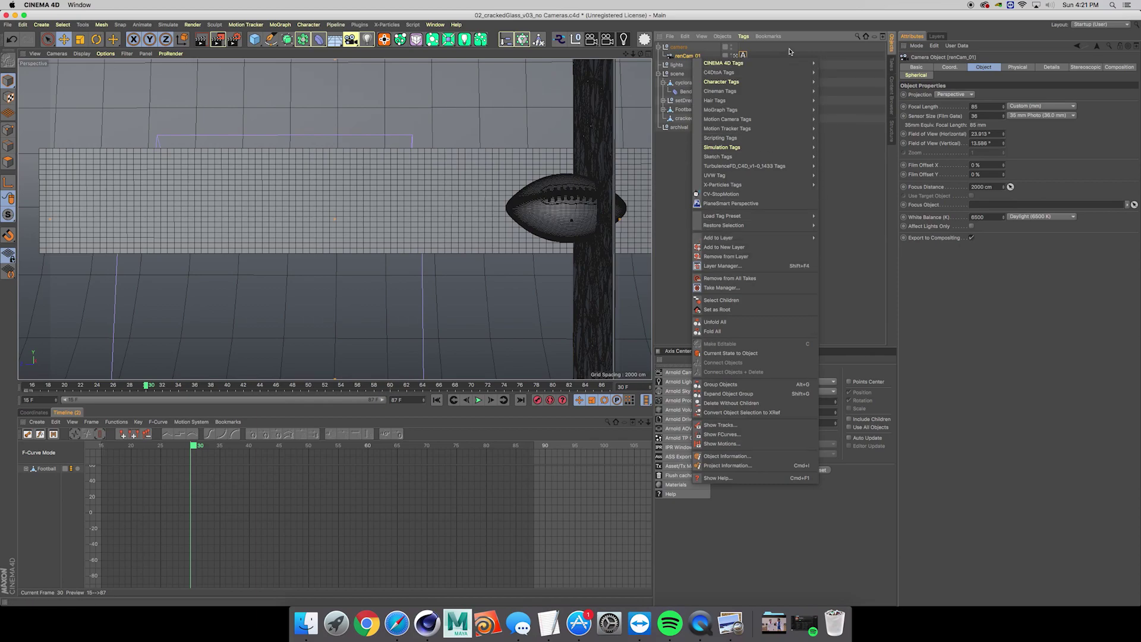
mouse_move(791, 63)
click(839, 212)
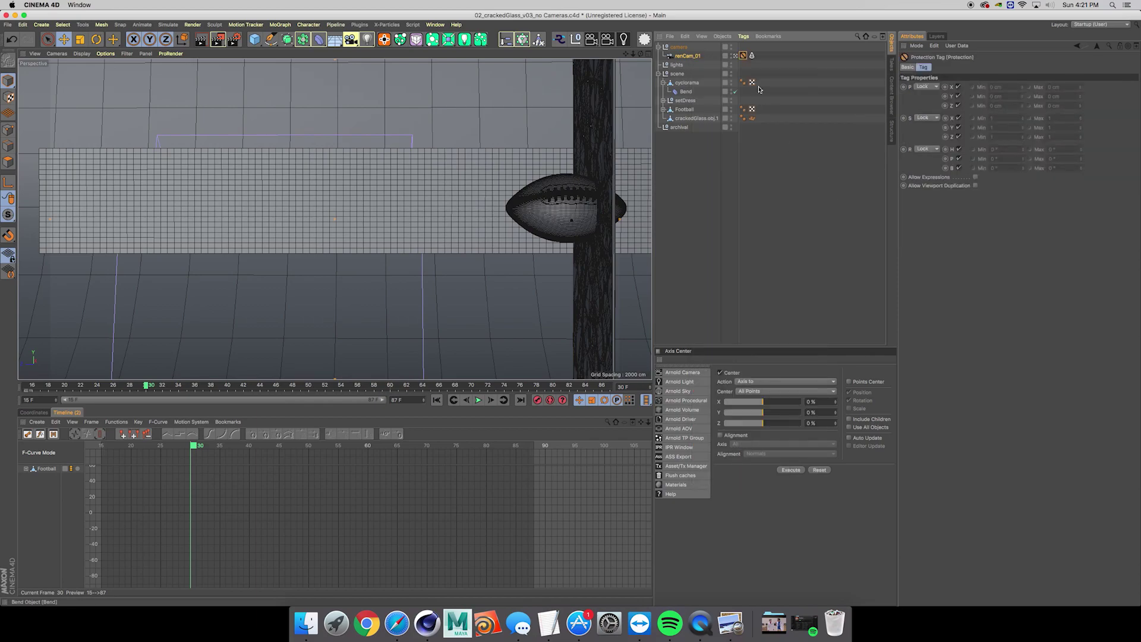
click(751, 57)
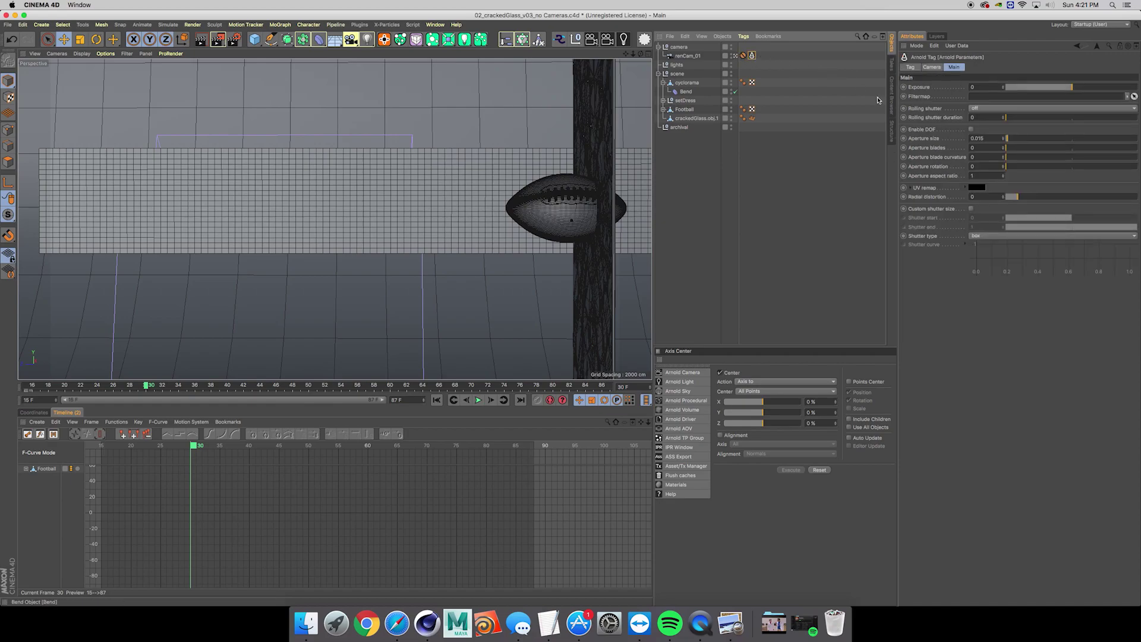
click(688, 55)
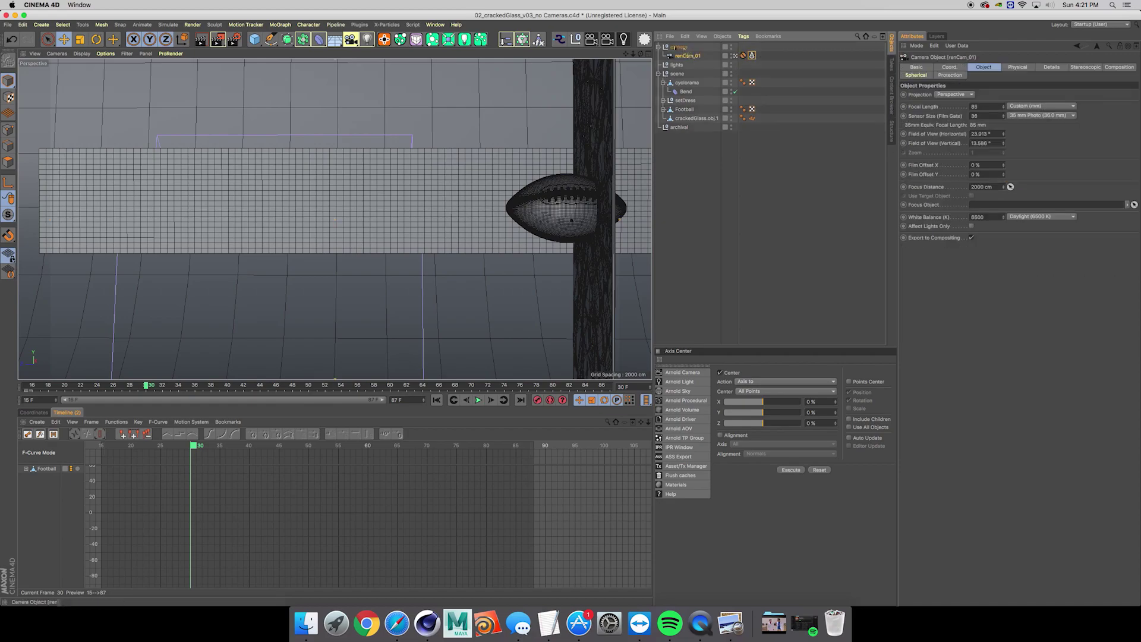
Leave the renCam_01 view and inspect the camera, football, glass and whole cyclorama in the free perspective view
click(677, 47)
click(736, 55)
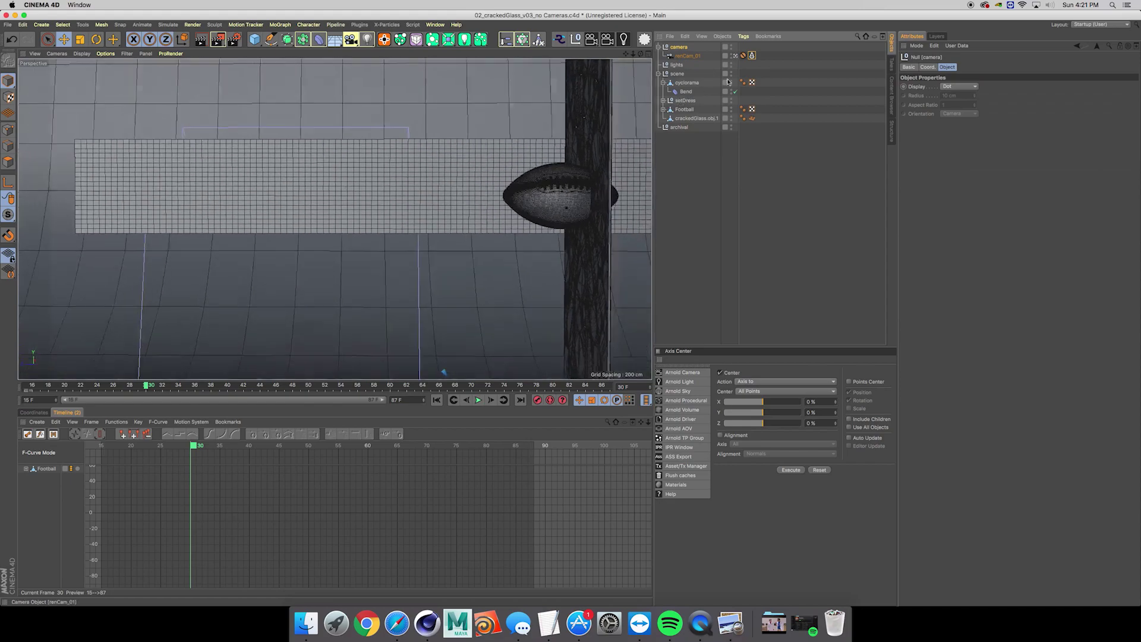
alt+drag(575, 179, 543, 178)
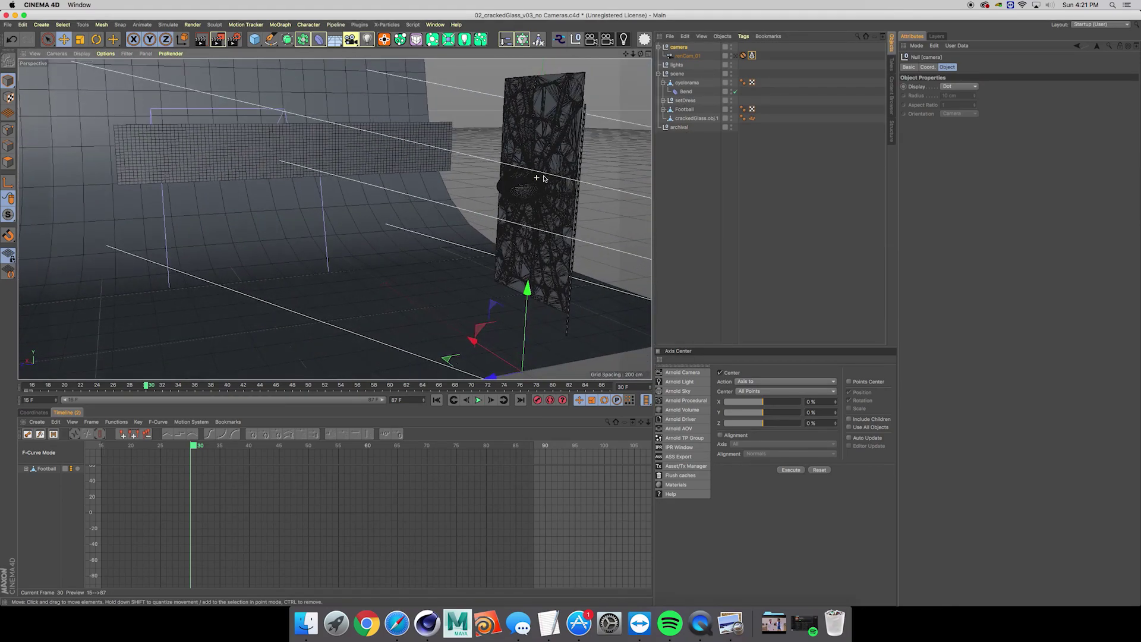
click(735, 56)
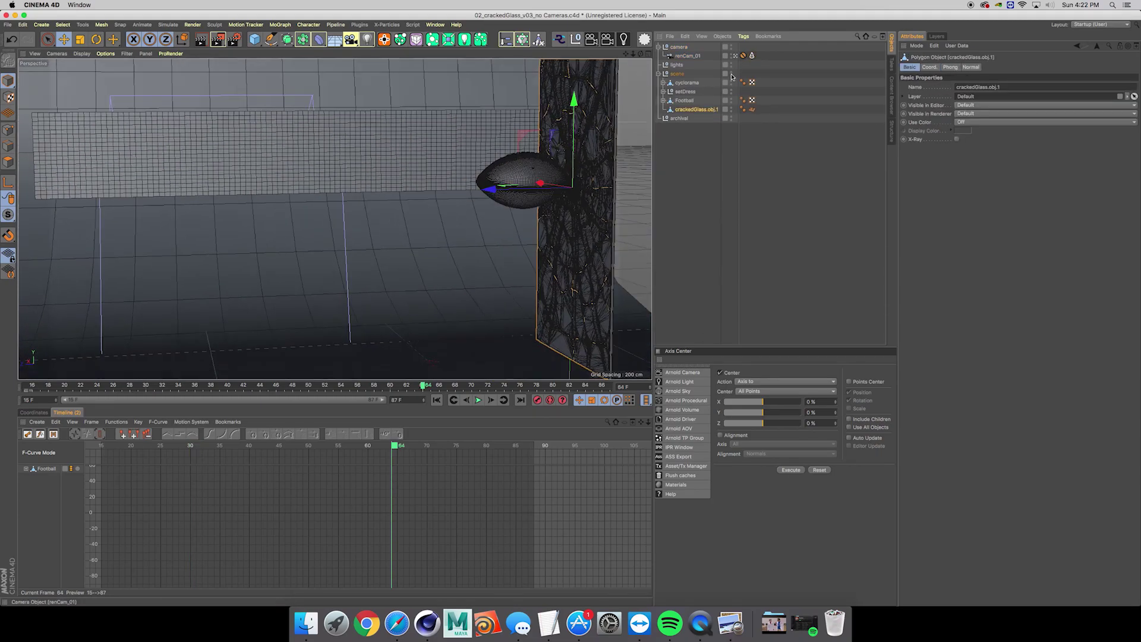
alt+drag(539, 152, 601, 137)
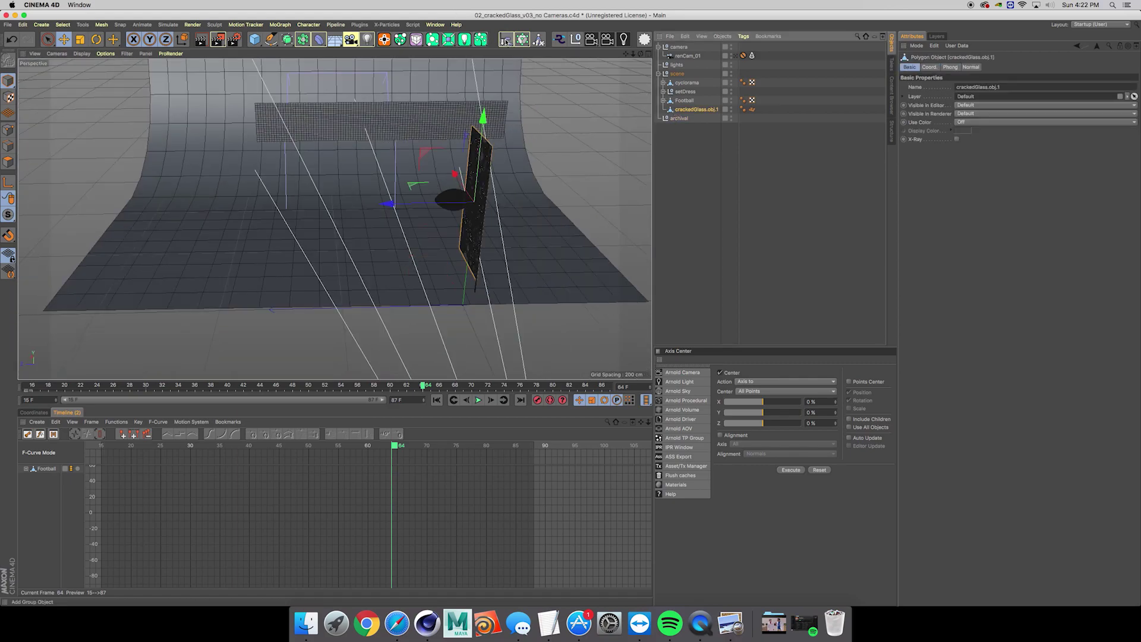
Add a MoGraph PolyFX object and make it a child of crackedGlass.obj.1
click(523, 40)
click(538, 40)
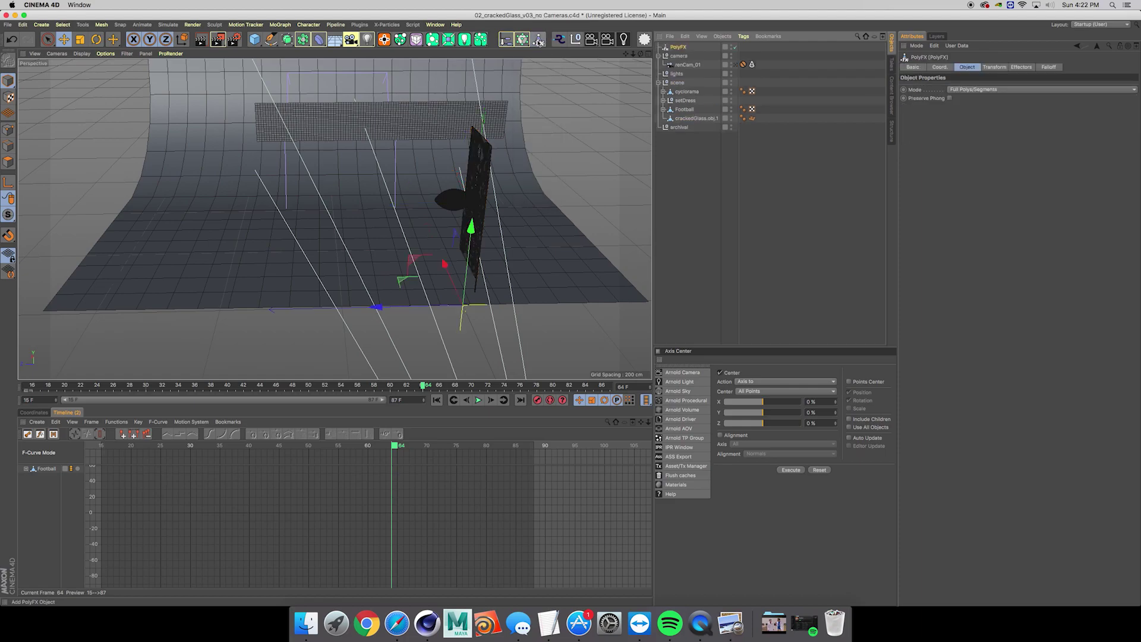
drag(684, 120, 687, 119)
click(692, 110)
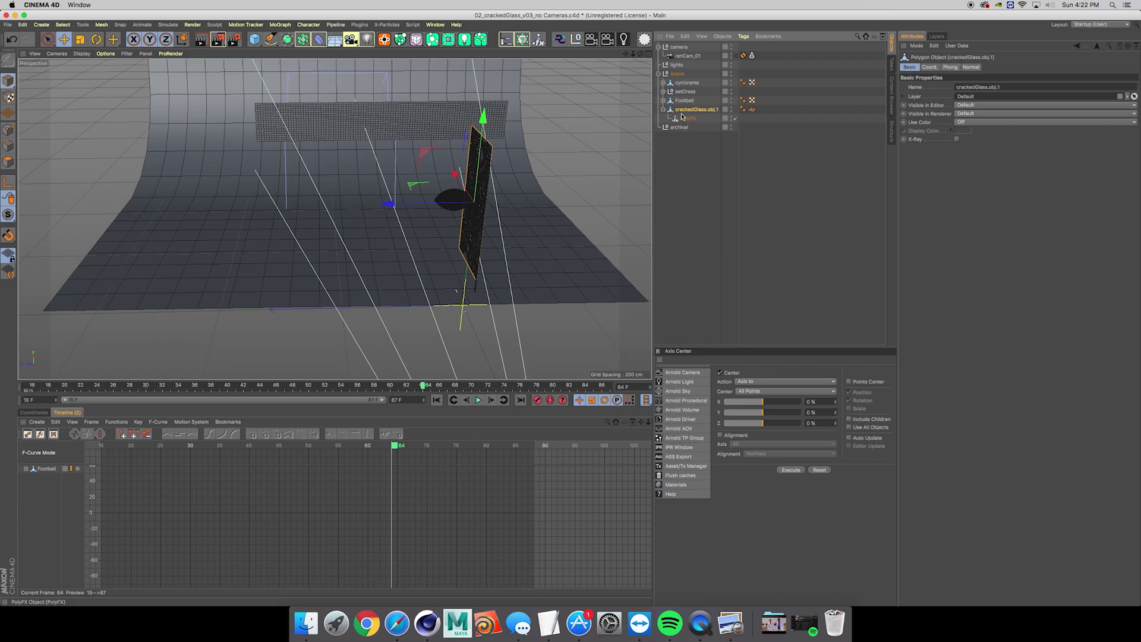
Add a Plain effector to the glass's PolyFX and set the effector's Y position to 0 cm
click(685, 118)
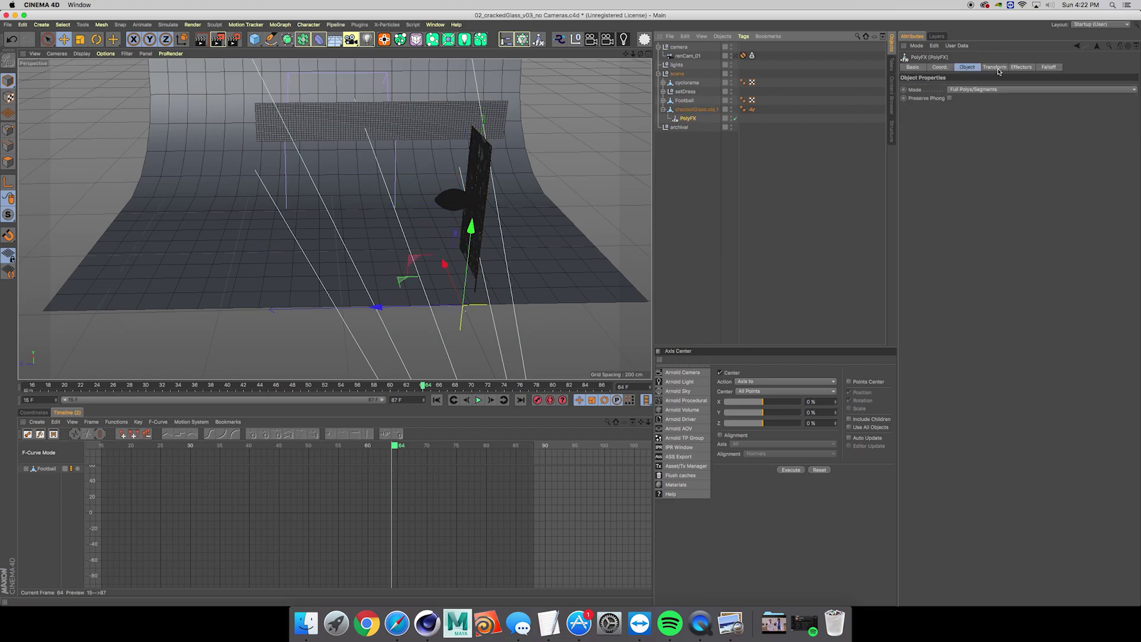
click(1021, 67)
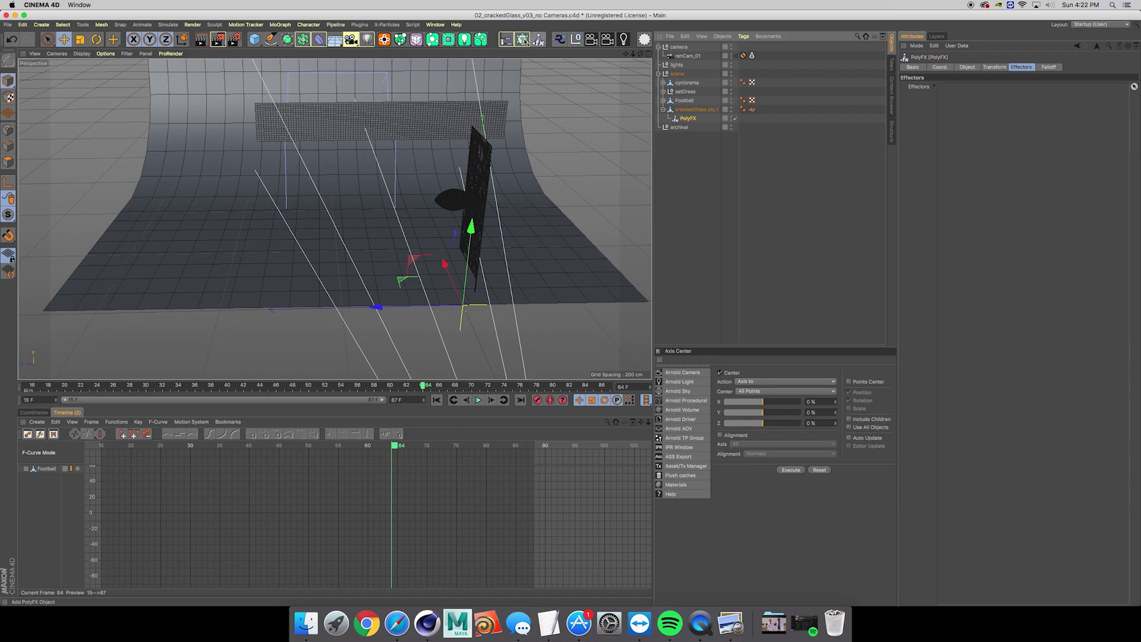
drag(523, 40, 535, 59)
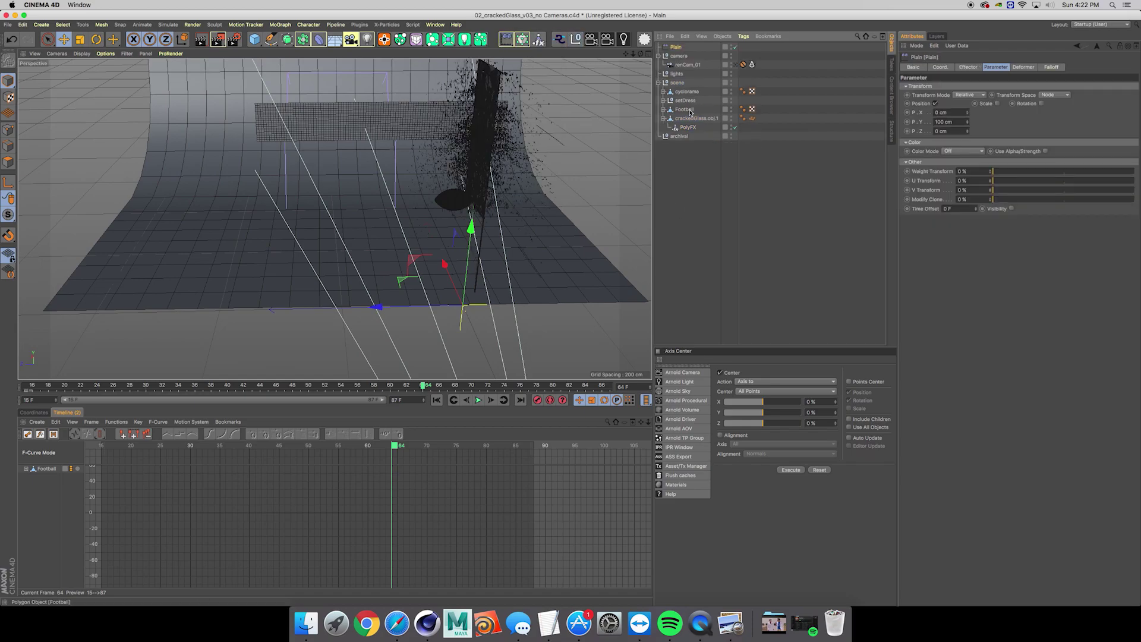
mouse_move(505, 145)
alt+mouse_down()
mouse_move(559, 142)
mouse_move(428, 162)
mouse_move(502, 160)
alt+mouse_up()
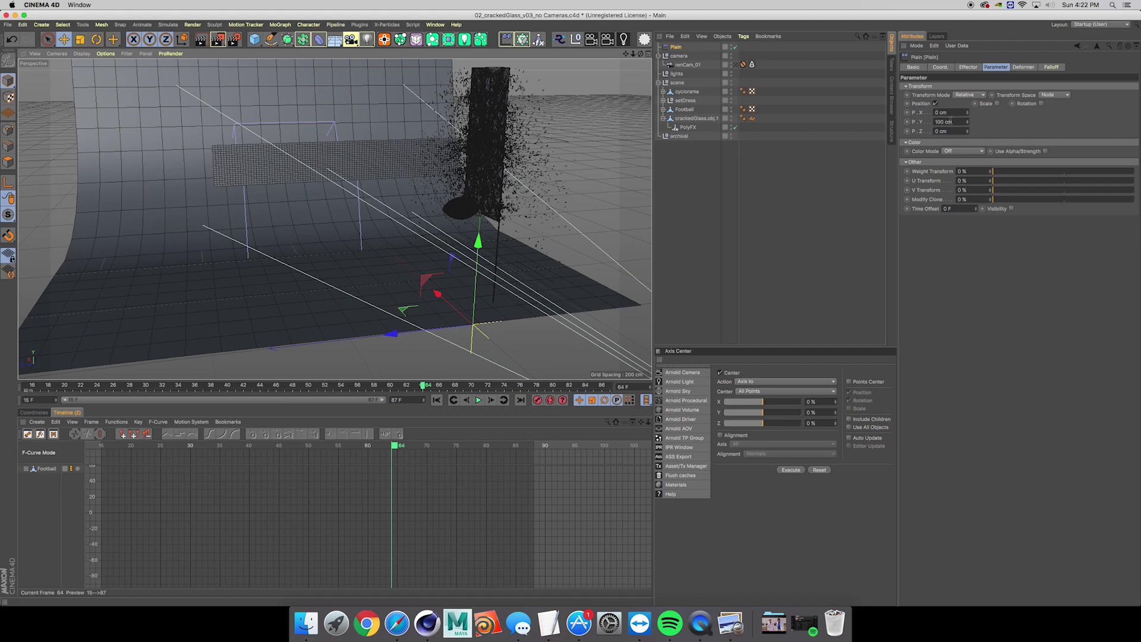
click(951, 122)
key(Return)
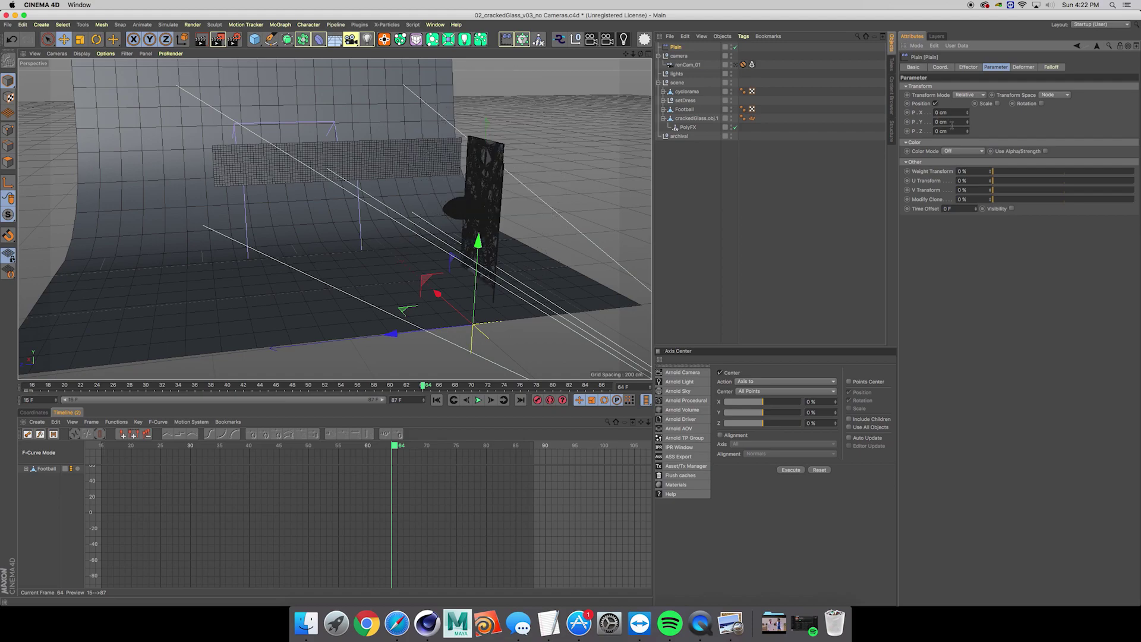
Try offsetting the glass pieces with the Plain effector's X position at 118 cm and inspect how they spread
mouse_move(488, 205)
alt+mouse_down()
mouse_move(459, 210)
mouse_move(505, 211)
alt+mouse_up()
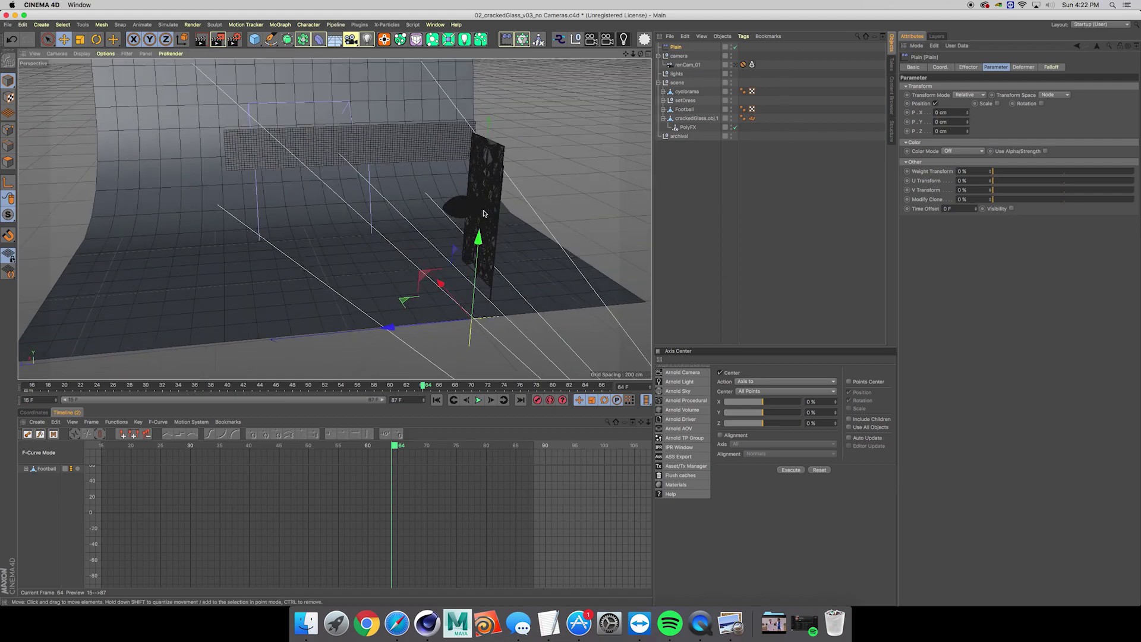
drag(967, 113, 984, 111)
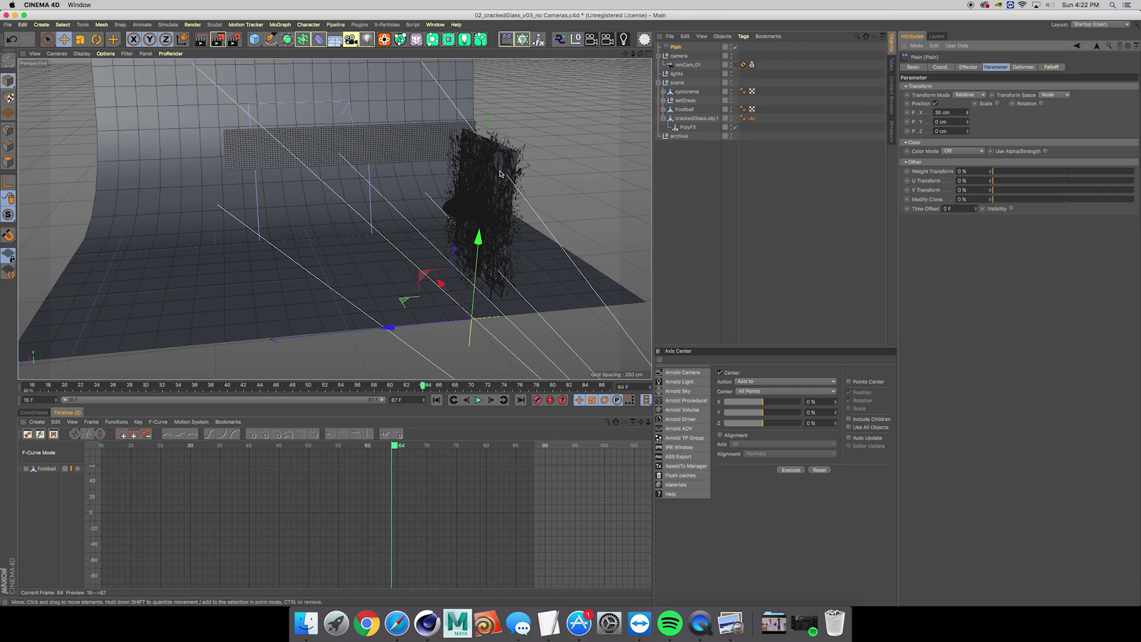
alt+drag(499, 172, 472, 175)
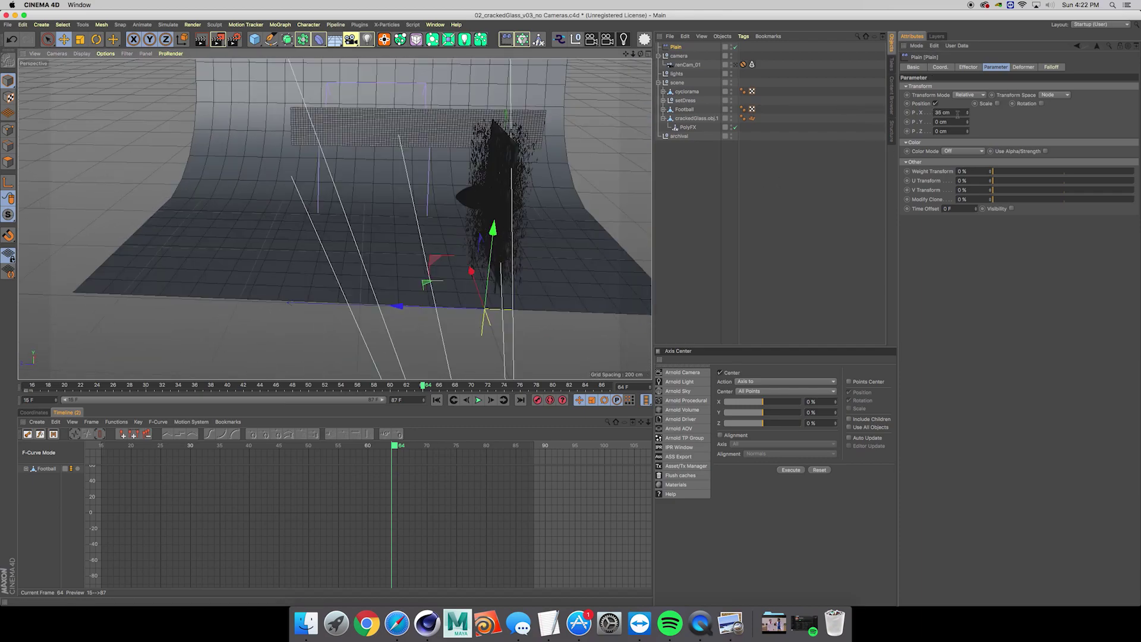
drag(967, 115, 1005, 112)
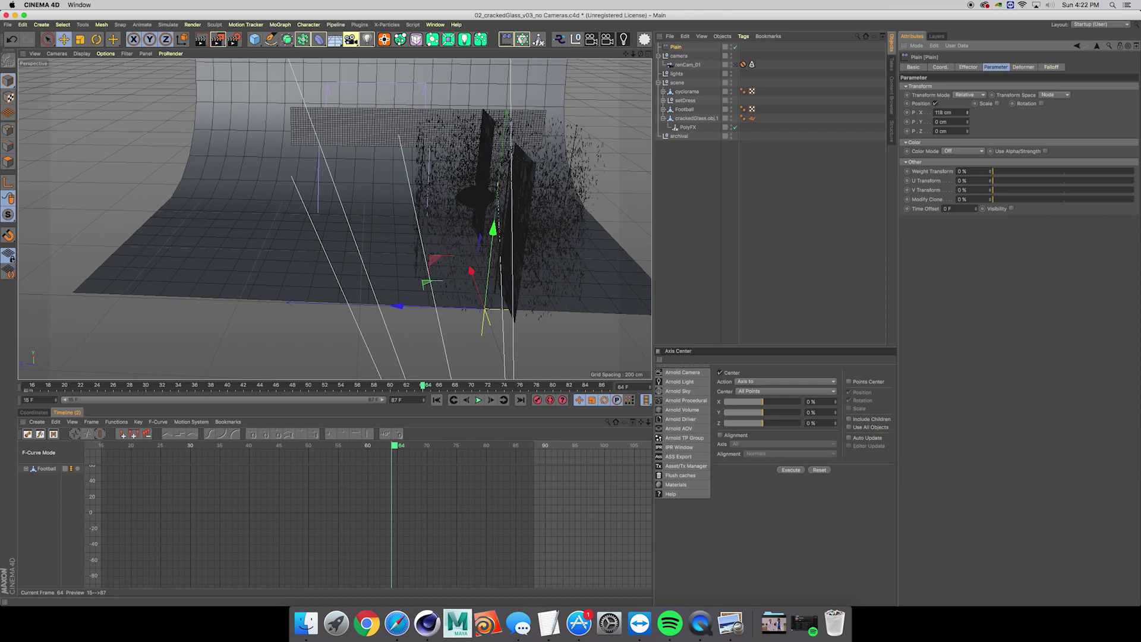
alt+drag(557, 198, 439, 260)
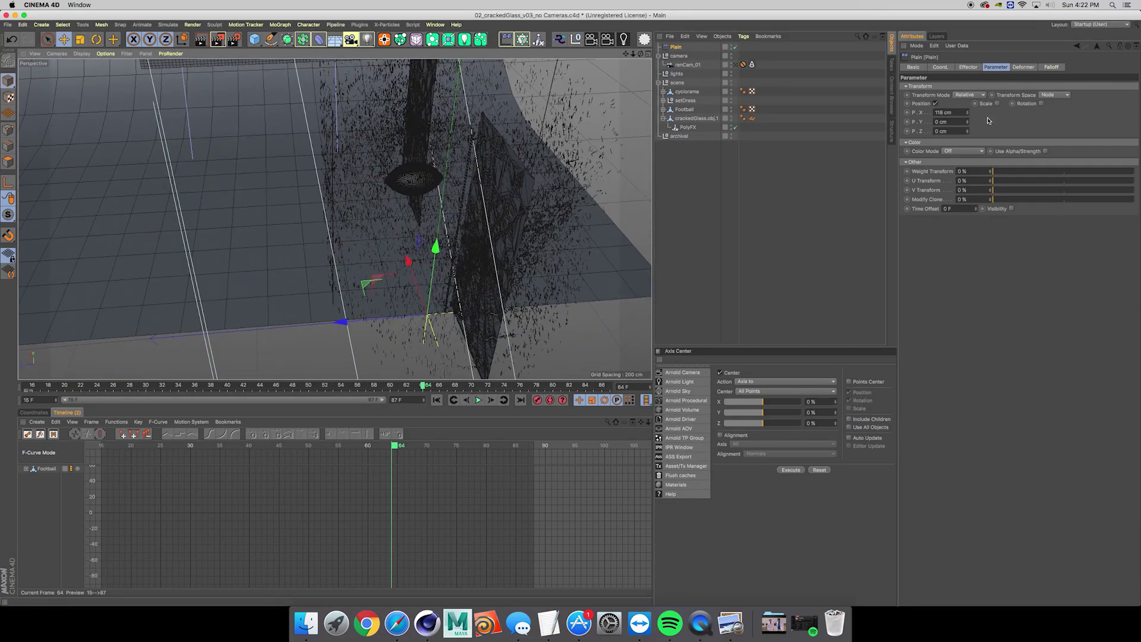
double_click(950, 113)
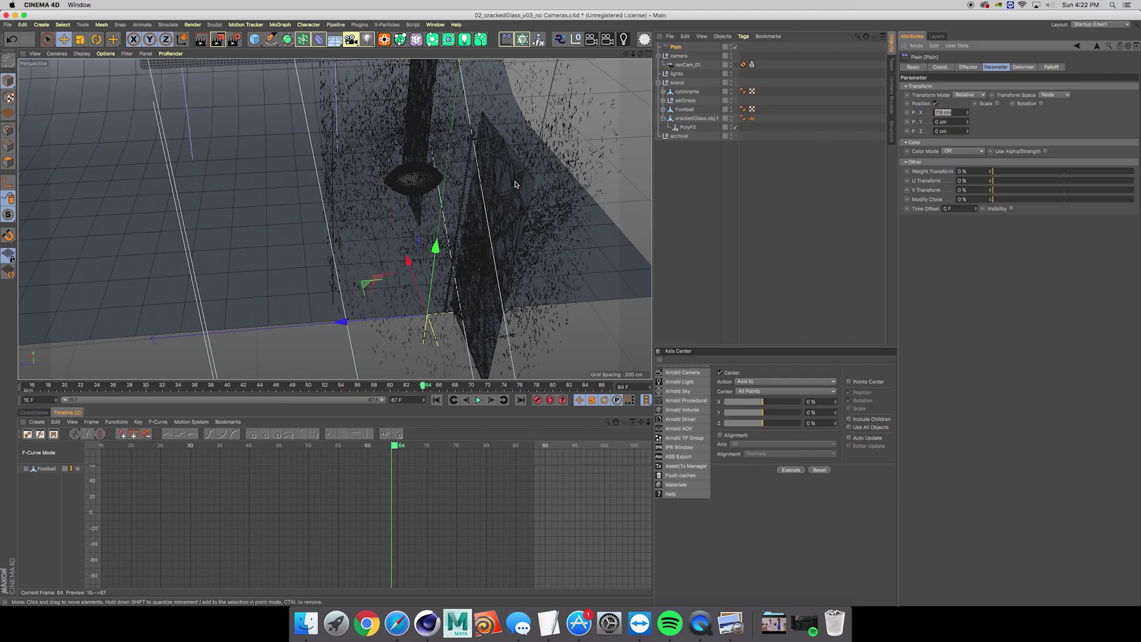
mouse_move(514, 181)
alt+mouse_down()
mouse_move(537, 186)
mouse_move(513, 191)
alt+mouse_up()
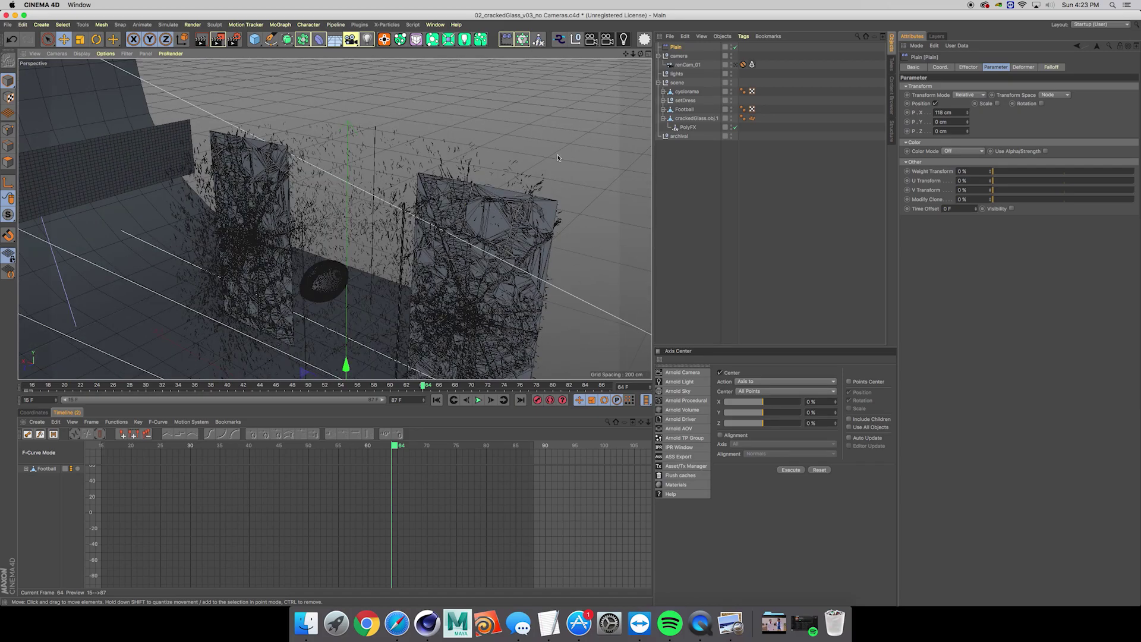
Nest the Plain effector under crackedGlass.obj.1 and make it offset the pieces only along Z, using Object transform space
click(691, 119)
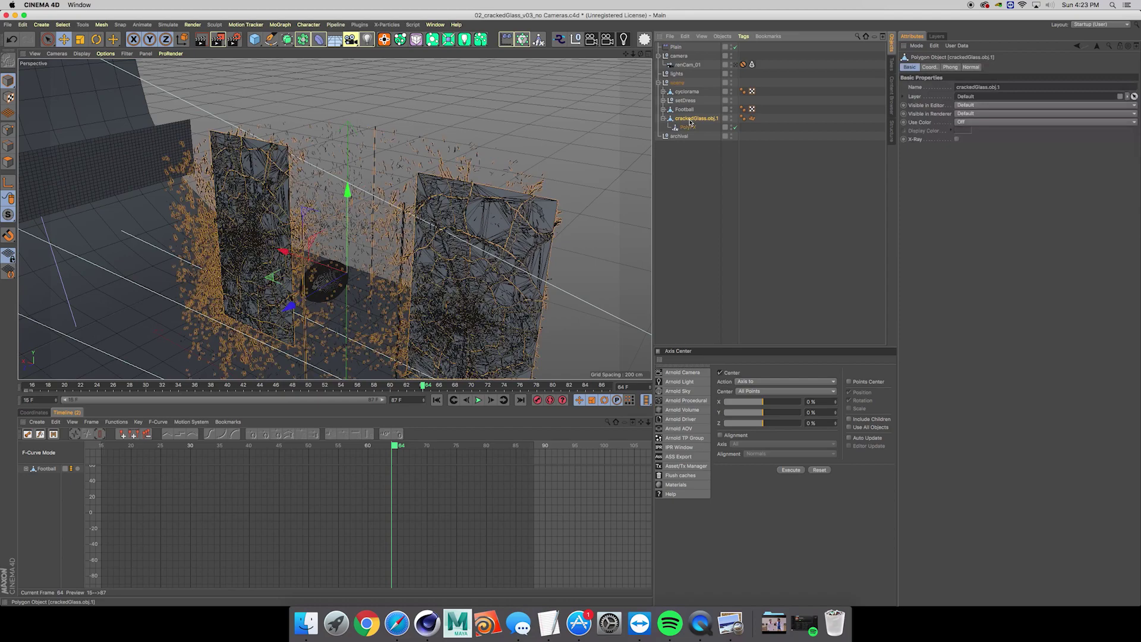
click(687, 127)
click(690, 118)
click(689, 127)
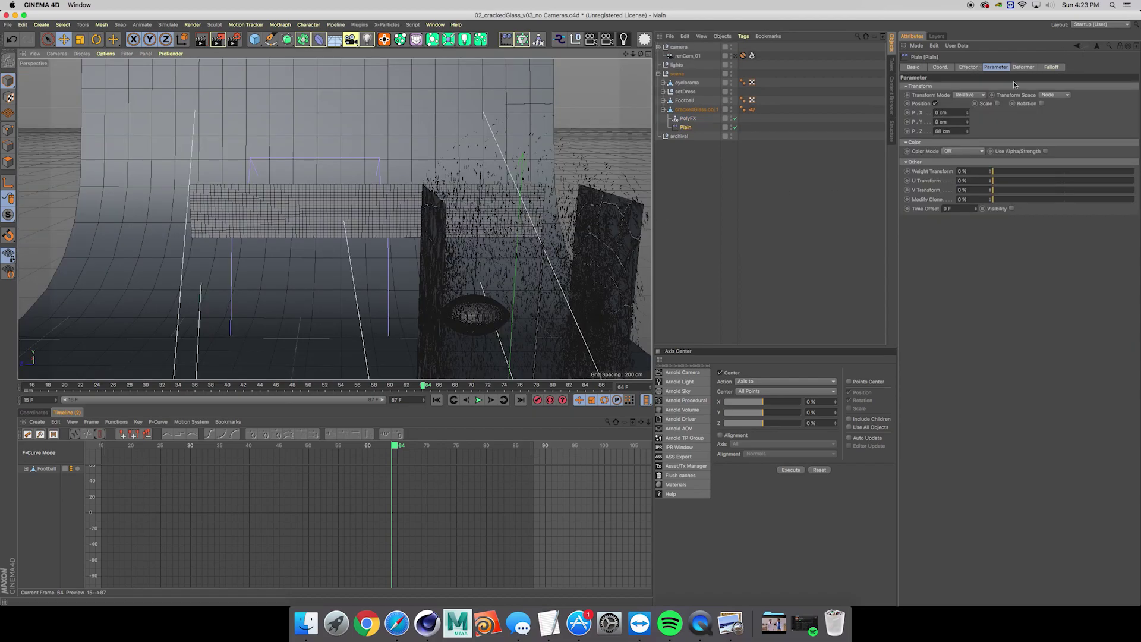
click(1045, 96)
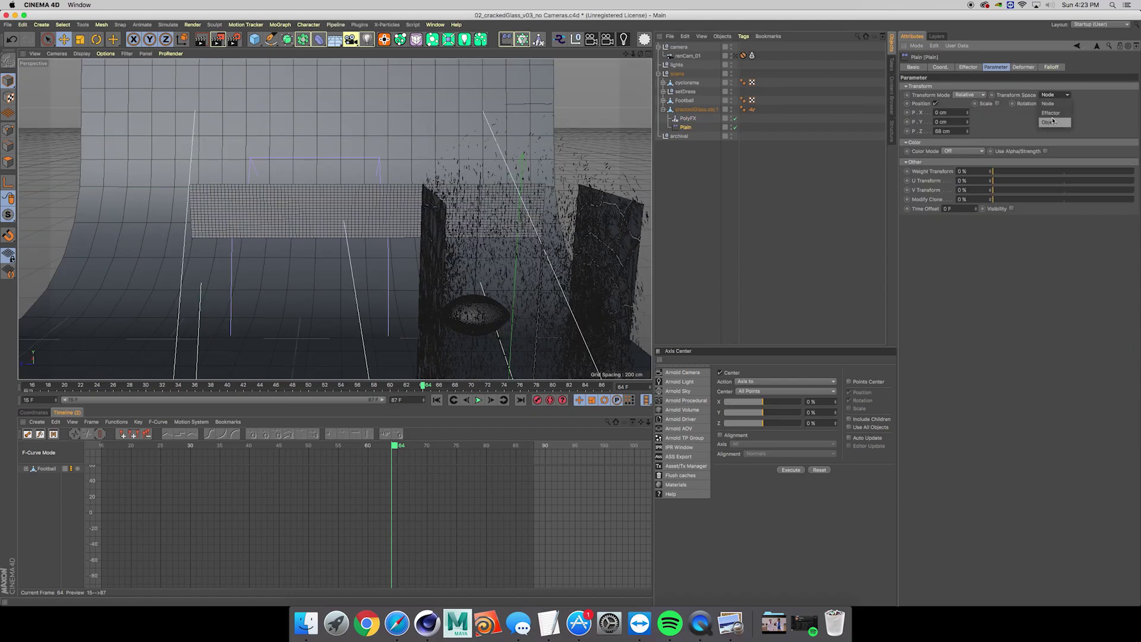
click(1049, 123)
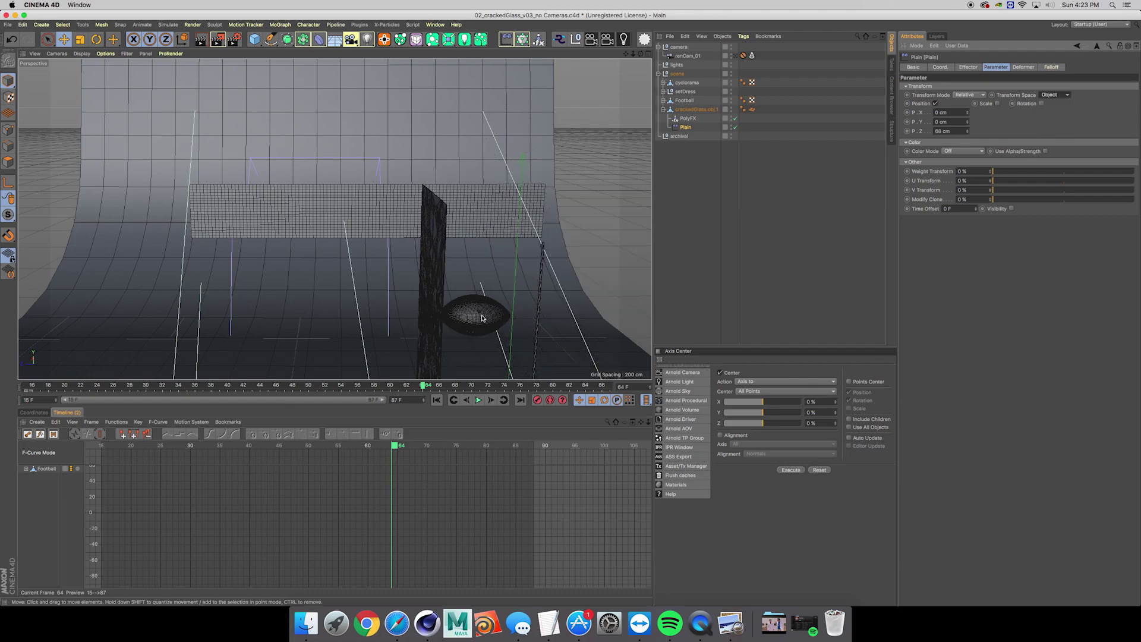
Set the Plain effector's Z position offset to 13 cm and its falloff shape to Sphere
alt+drag(491, 311, 469, 324)
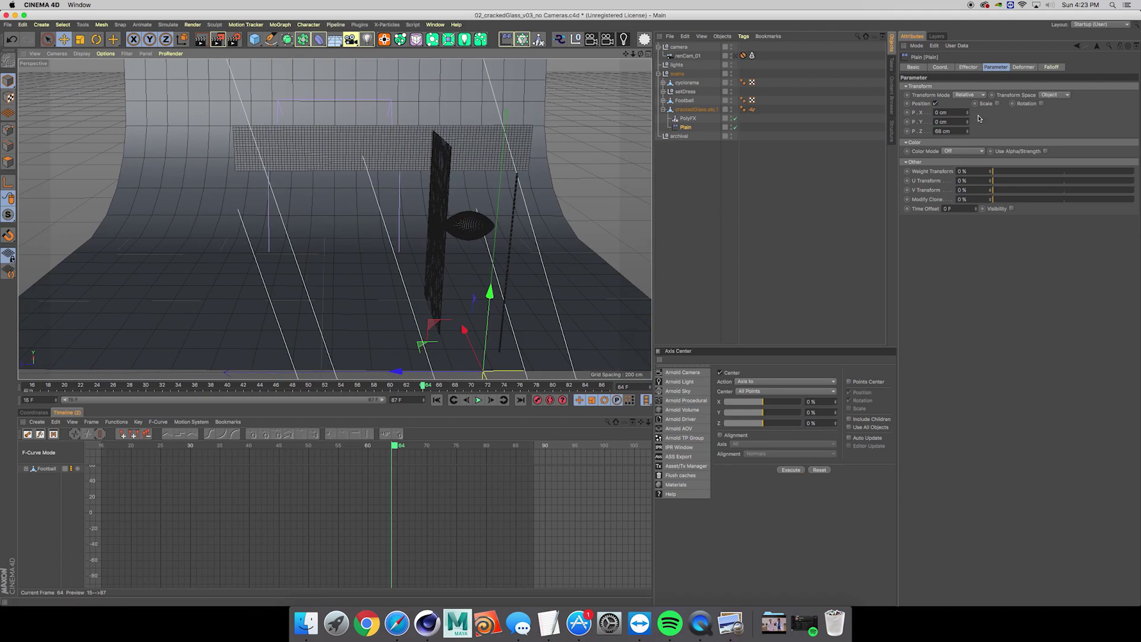
drag(967, 133, 968, 140)
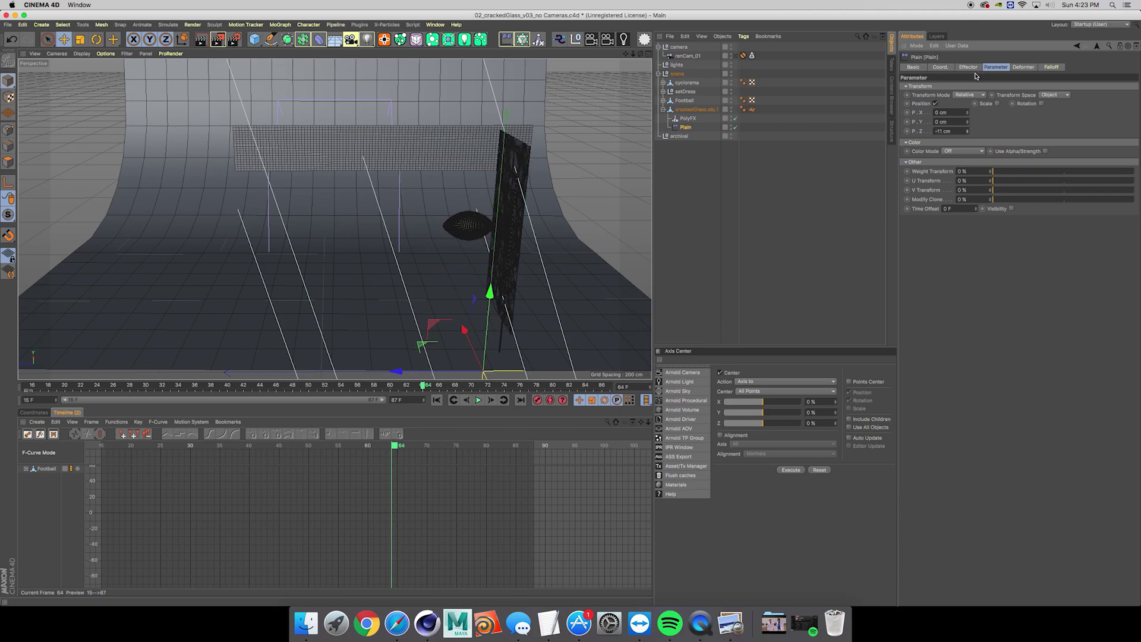
click(1052, 67)
click(963, 88)
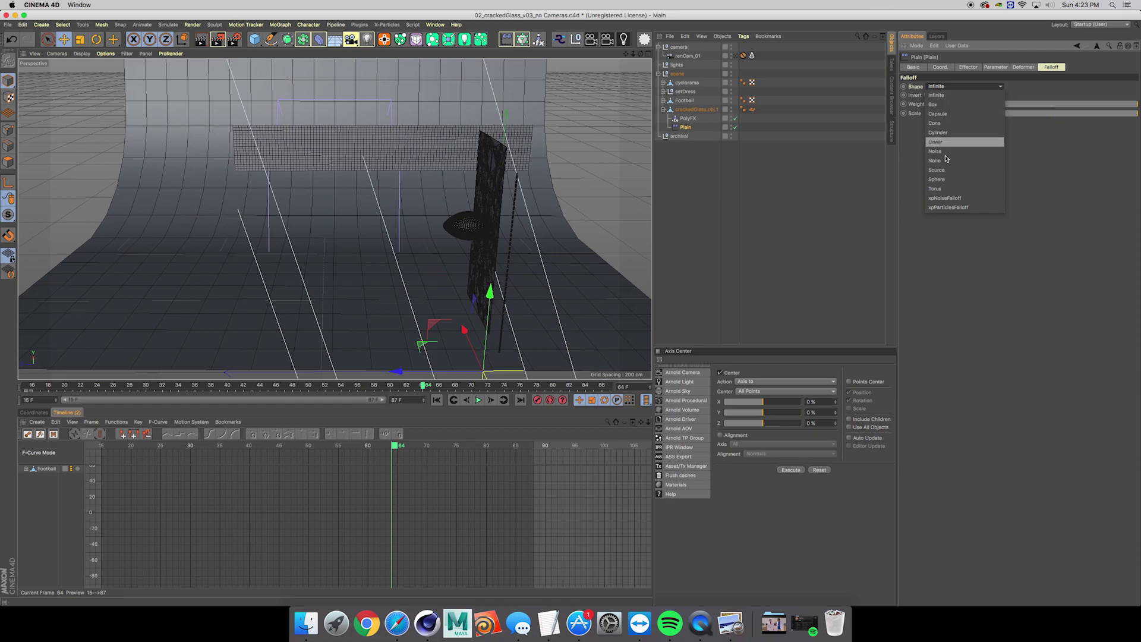
click(937, 179)
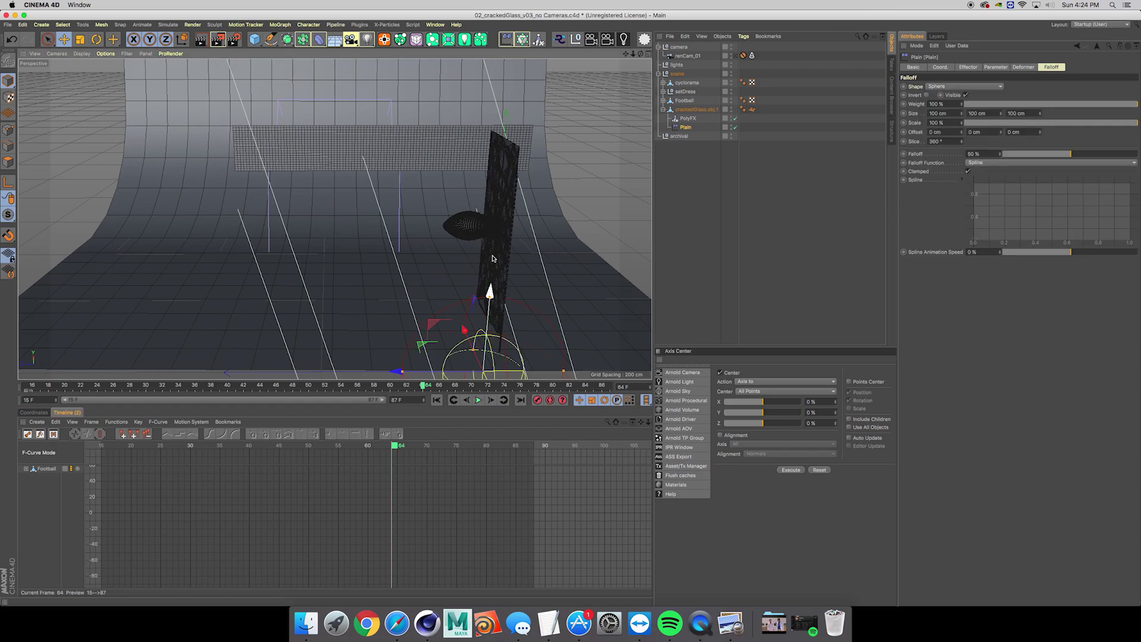
Raise the Plain effector to the football's height and resize its spherical falloff to about 53 × 100 × 108 cm
drag(490, 292, 497, 151)
alt+drag(479, 208, 533, 244)
drag(441, 206, 453, 210)
drag(567, 239, 481, 203)
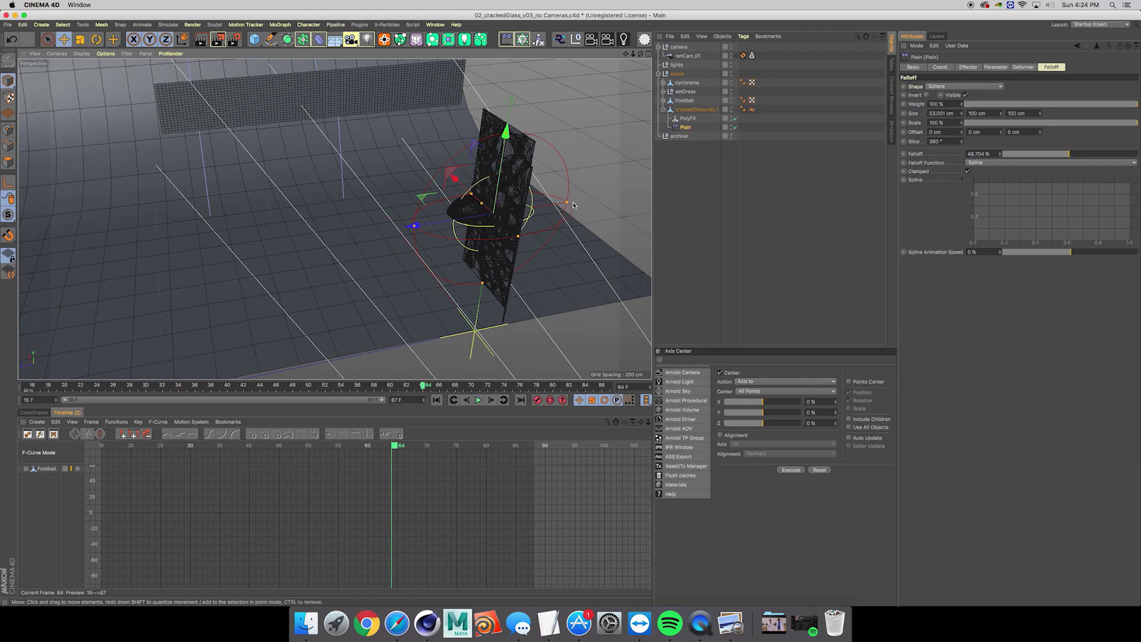
drag(567, 202, 421, 212)
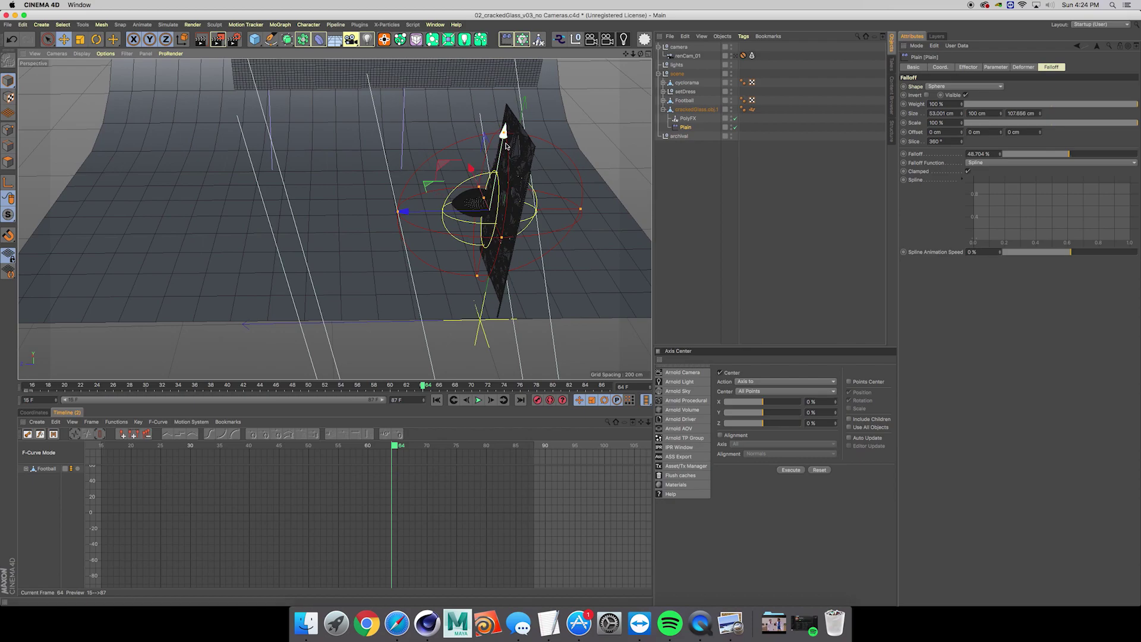
drag(504, 142, 463, 198)
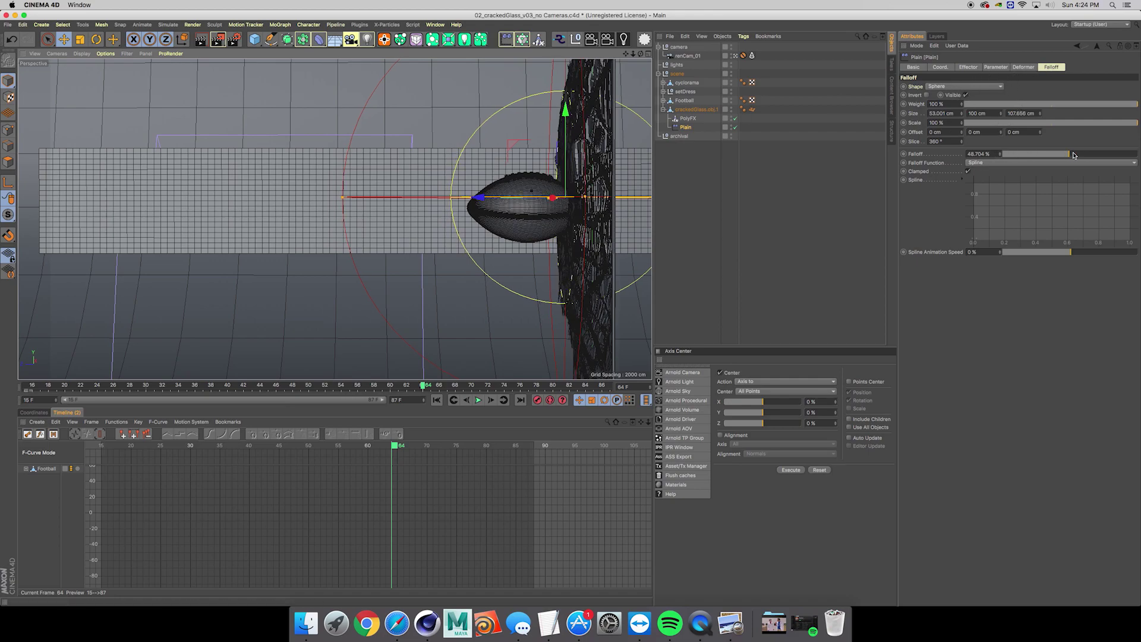
Lower the Plain effector's falloff to 36 %, turn off Clamped and show its transform parameters
drag(1074, 155, 1056, 157)
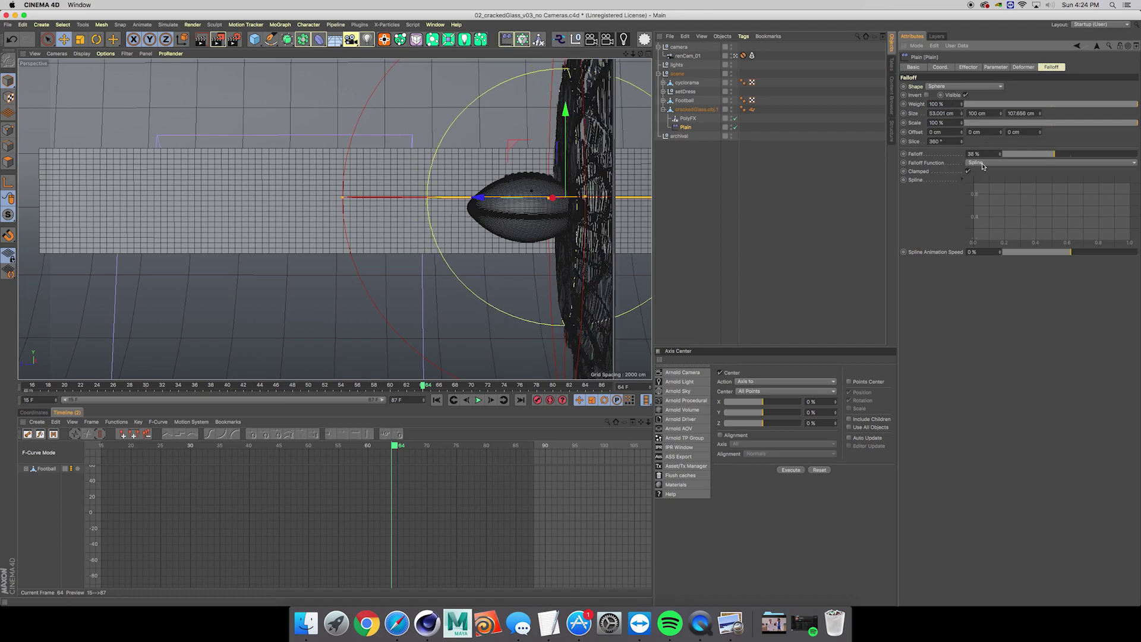
drag(1060, 156, 1052, 158)
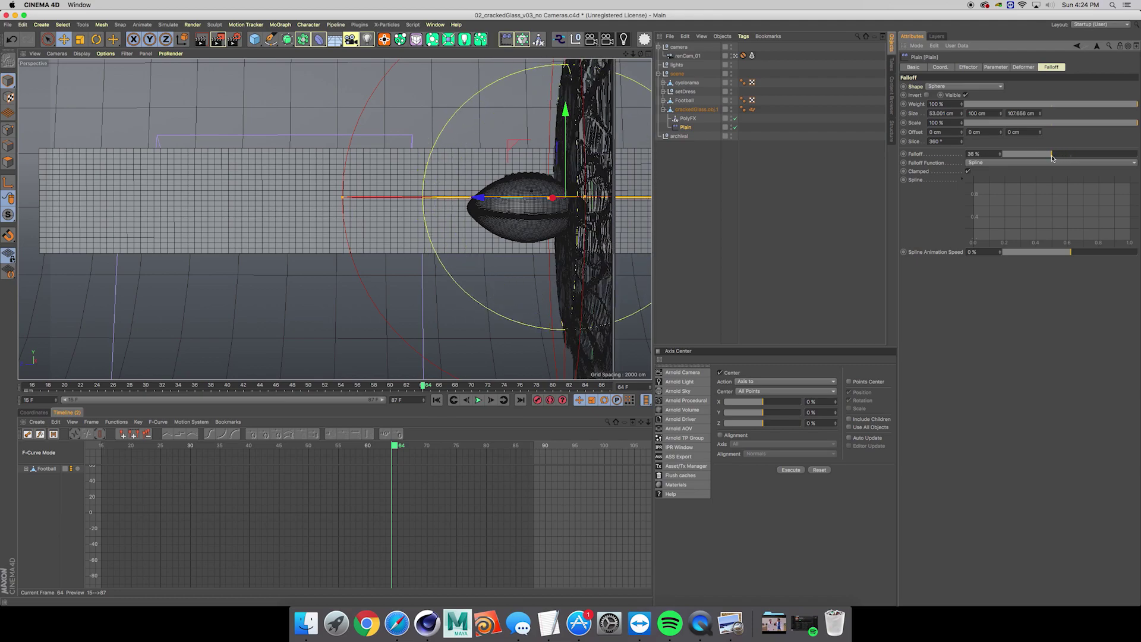
click(969, 172)
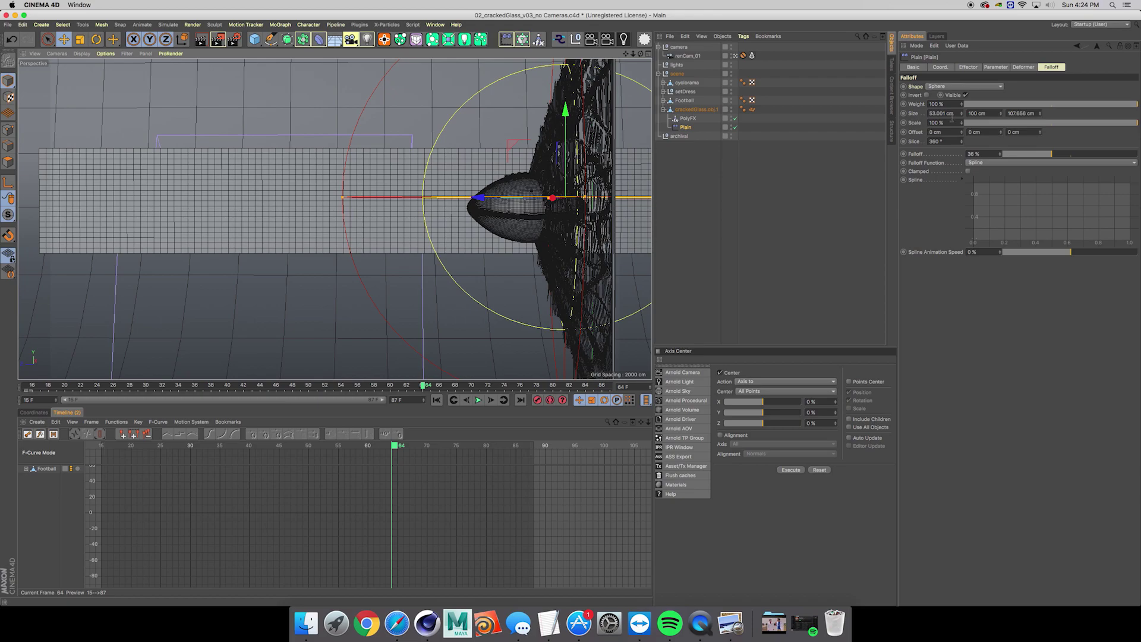
click(995, 66)
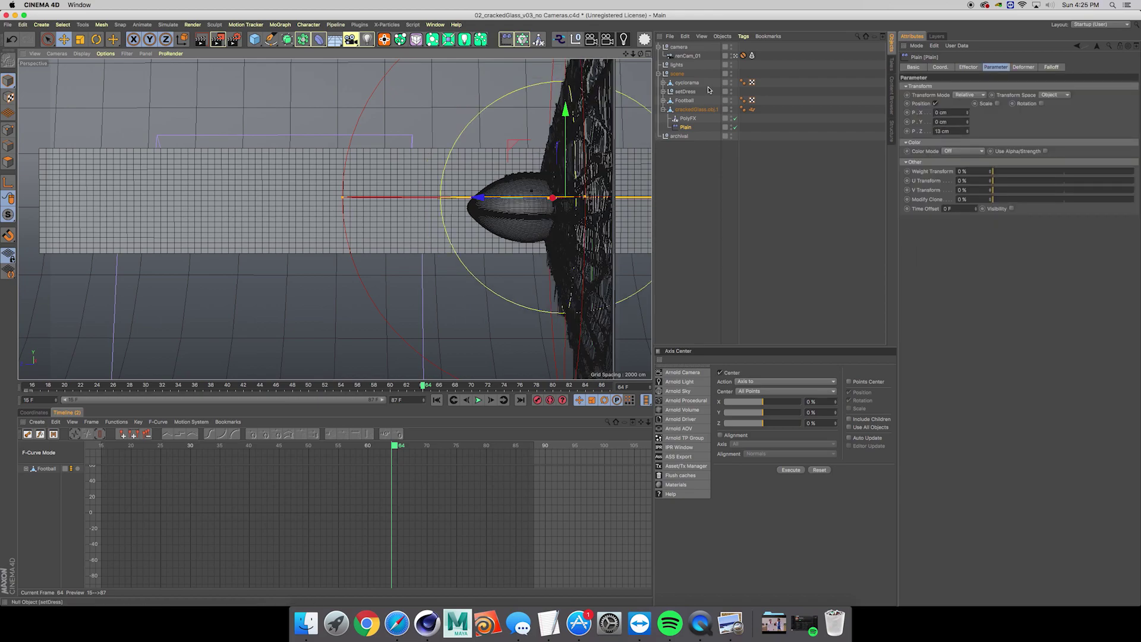
Leave the render camera view, add a Random effector under crackedGlass.obj.1 and assign it to the PolyFX effectors
click(736, 55)
alt+drag(416, 208, 439, 193)
scroll(500, 197, up, 3)
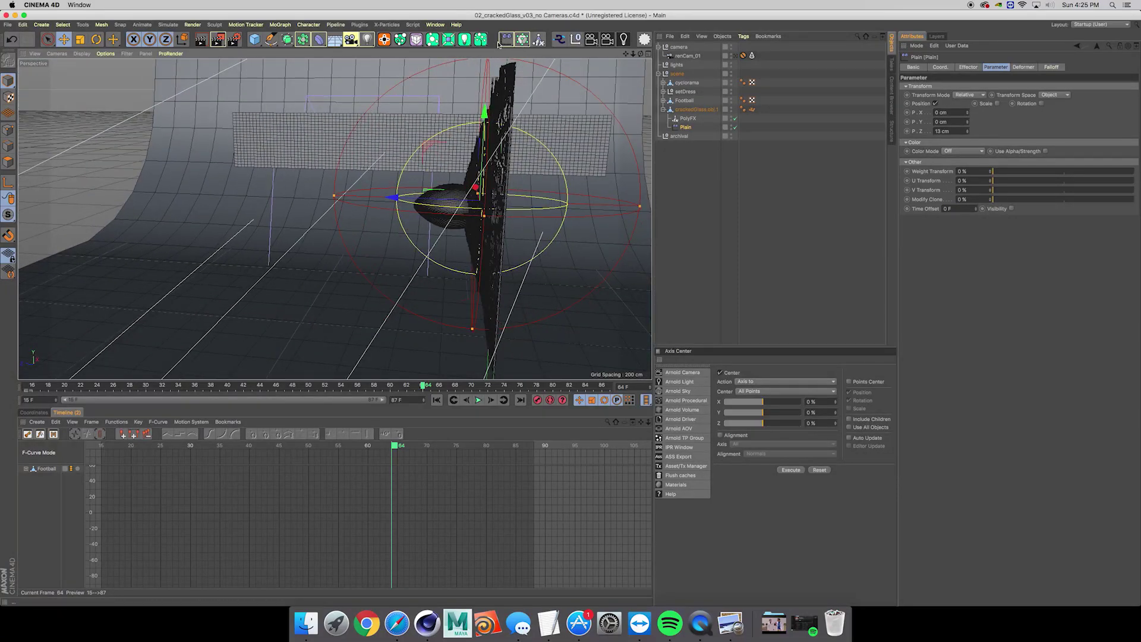
click(522, 39)
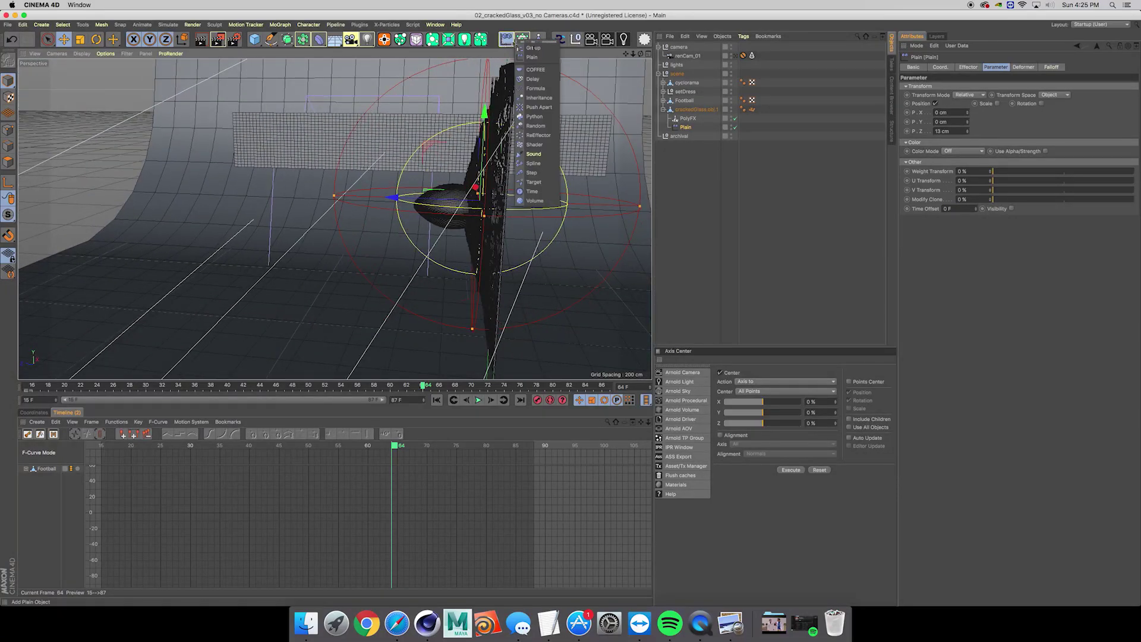
click(535, 125)
drag(679, 47, 685, 140)
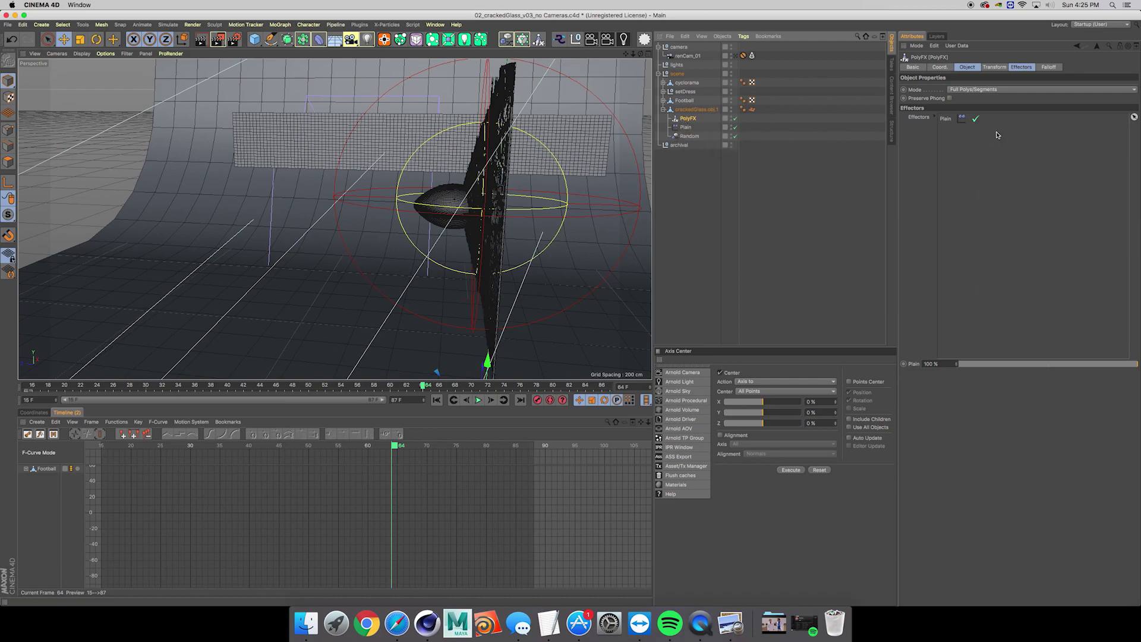
drag(689, 136, 981, 128)
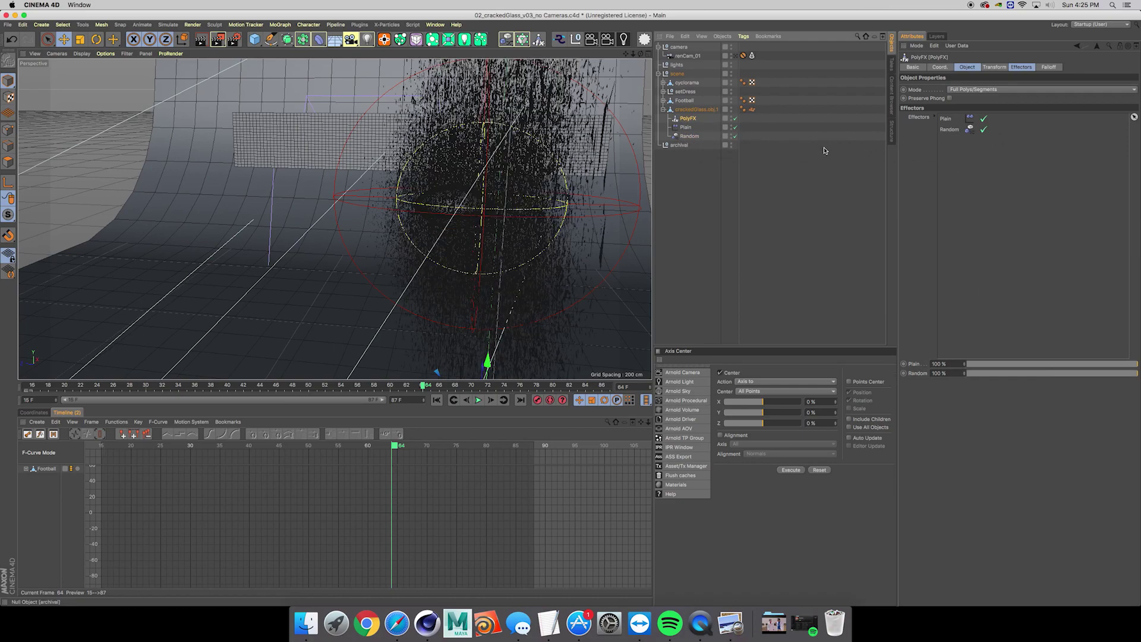
Turn off position randomisation on the Random effector and set its falloff shape to Sphere
click(690, 136)
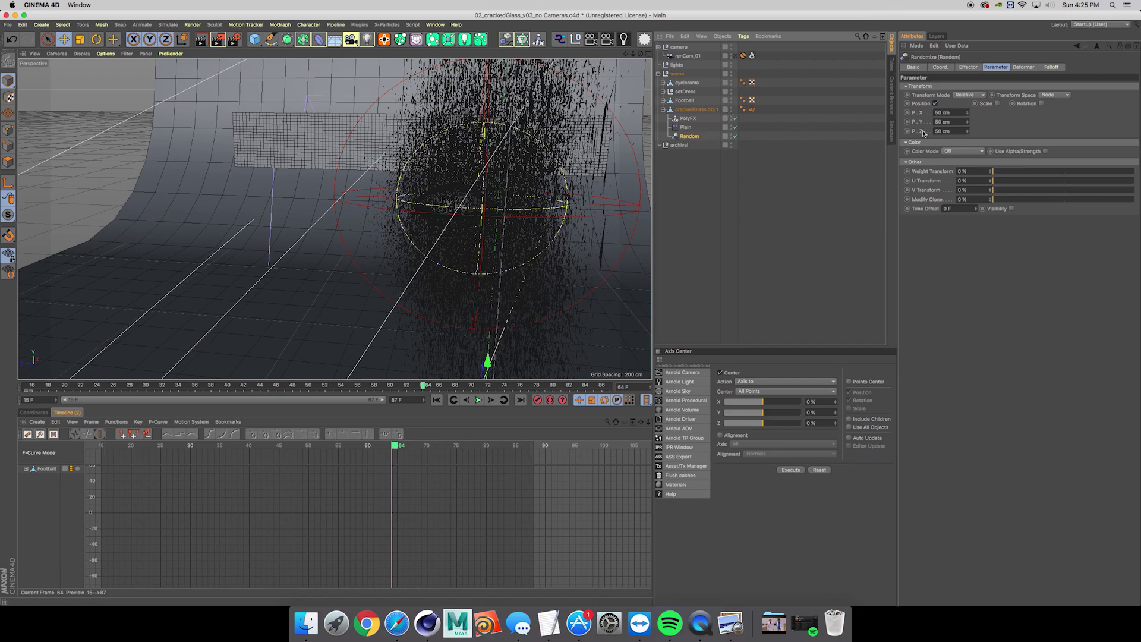
click(936, 104)
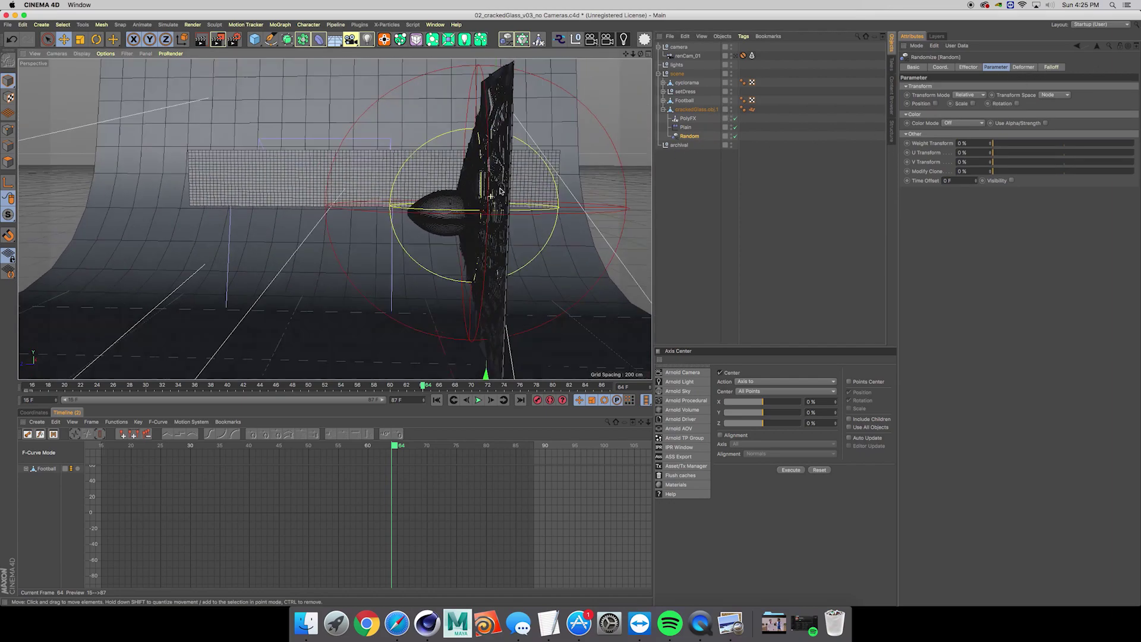
click(1051, 68)
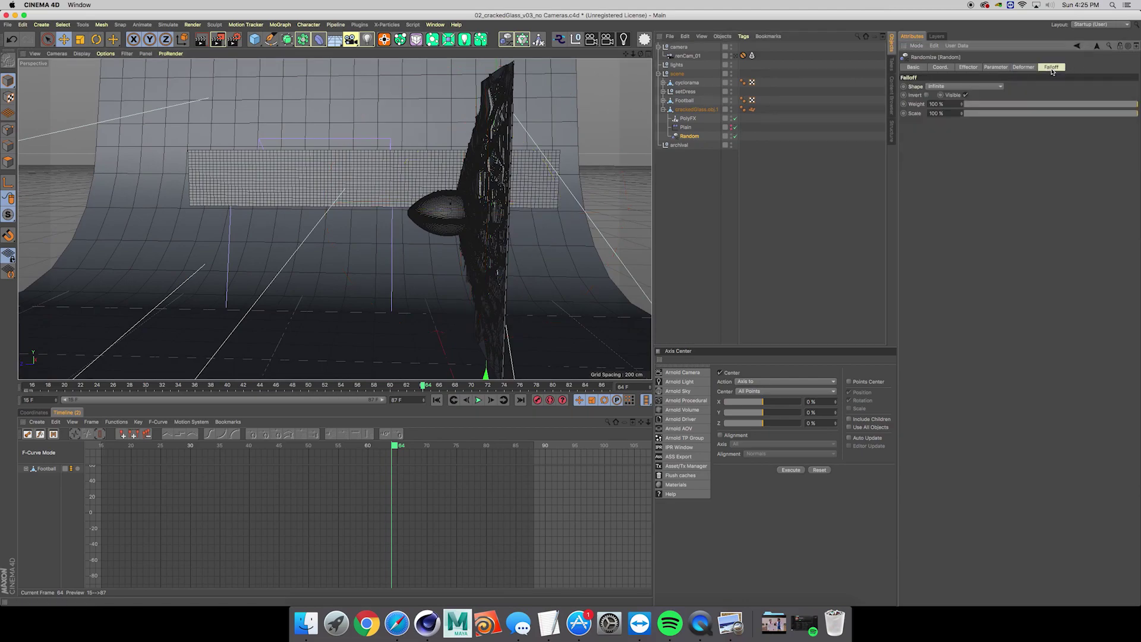
click(964, 88)
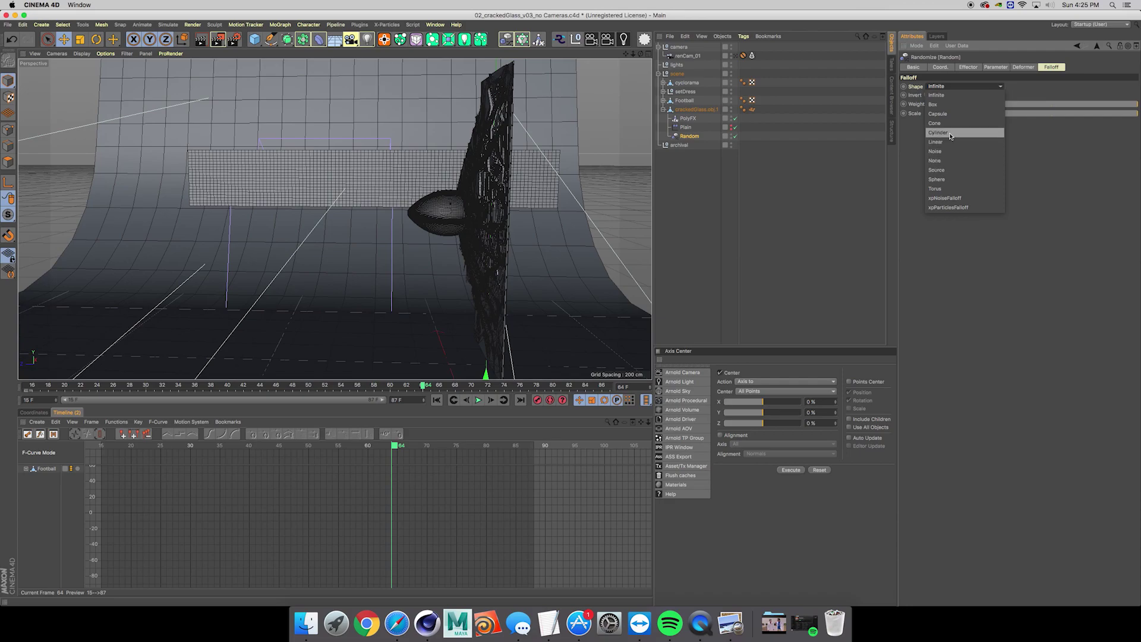
click(950, 179)
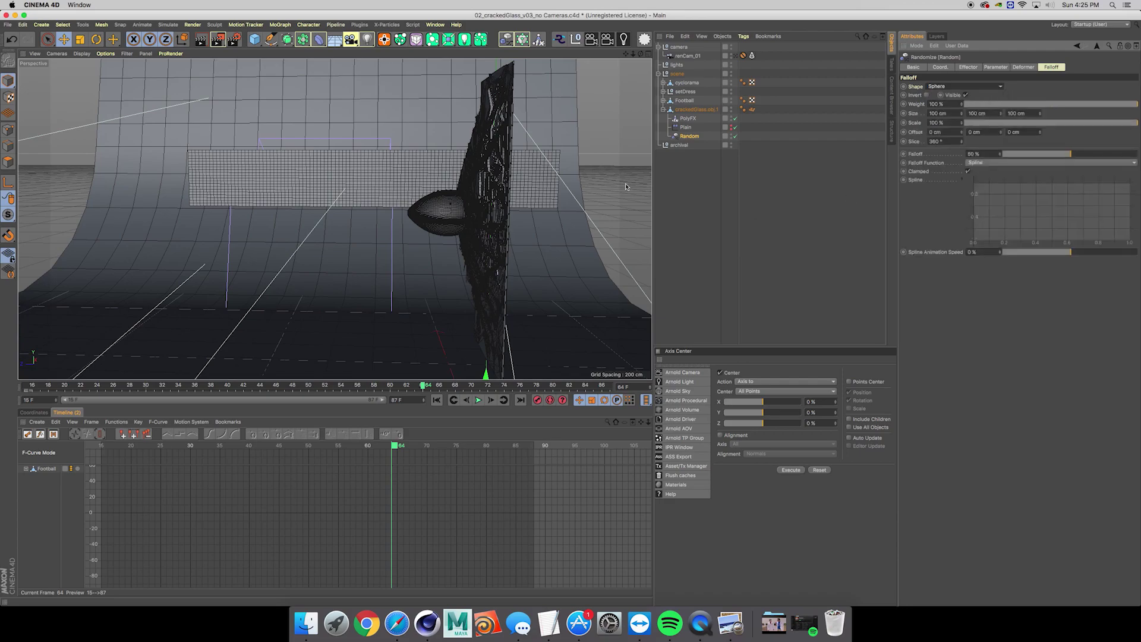
Raise the Random effector to the football's height and resize its spherical falloff to about 86 × 100 × 84 cm
scroll(545, 235, down, 5)
alt+middle_drag(543, 227, 516, 190)
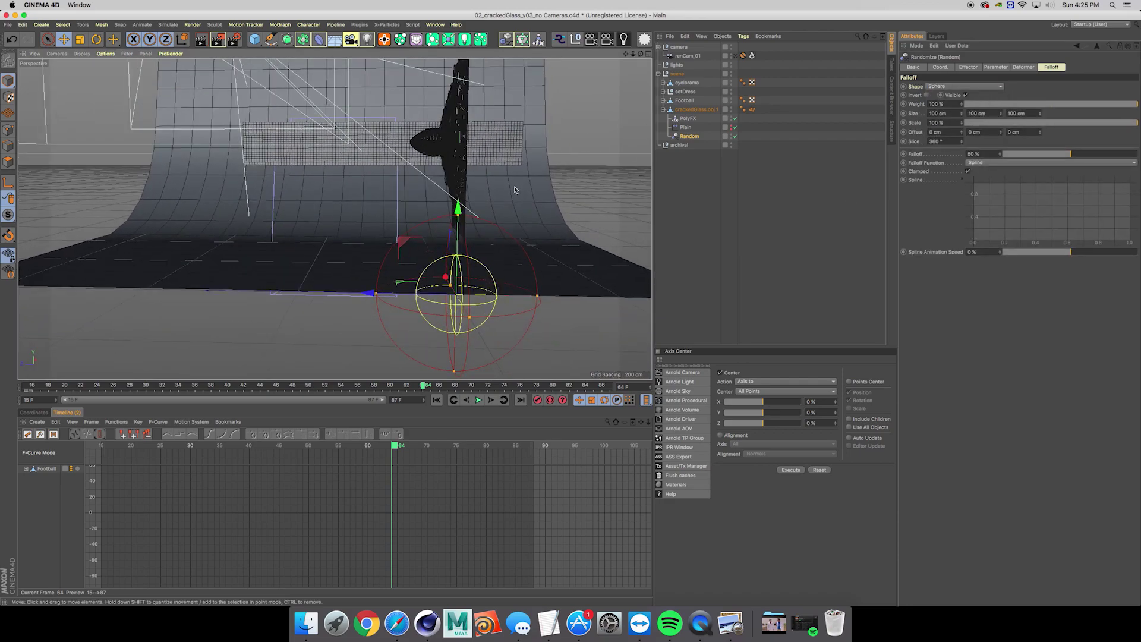
alt+drag(516, 191, 475, 110)
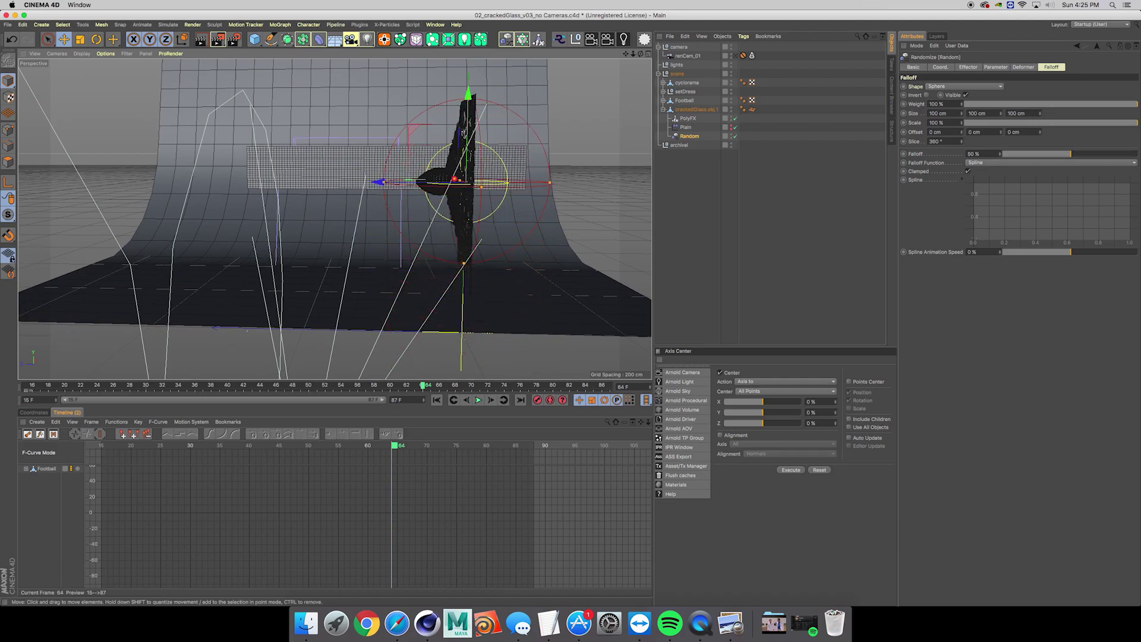
scroll(467, 168, up, 3)
alt+drag(467, 168, 469, 226)
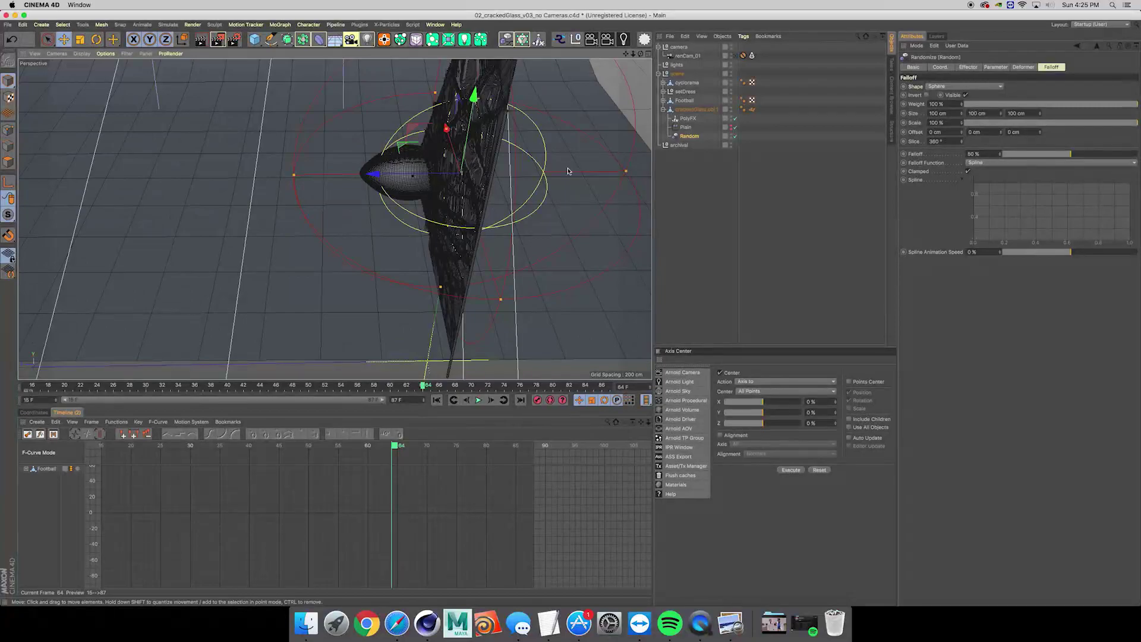
drag(501, 299, 517, 175)
drag(490, 130, 410, 178)
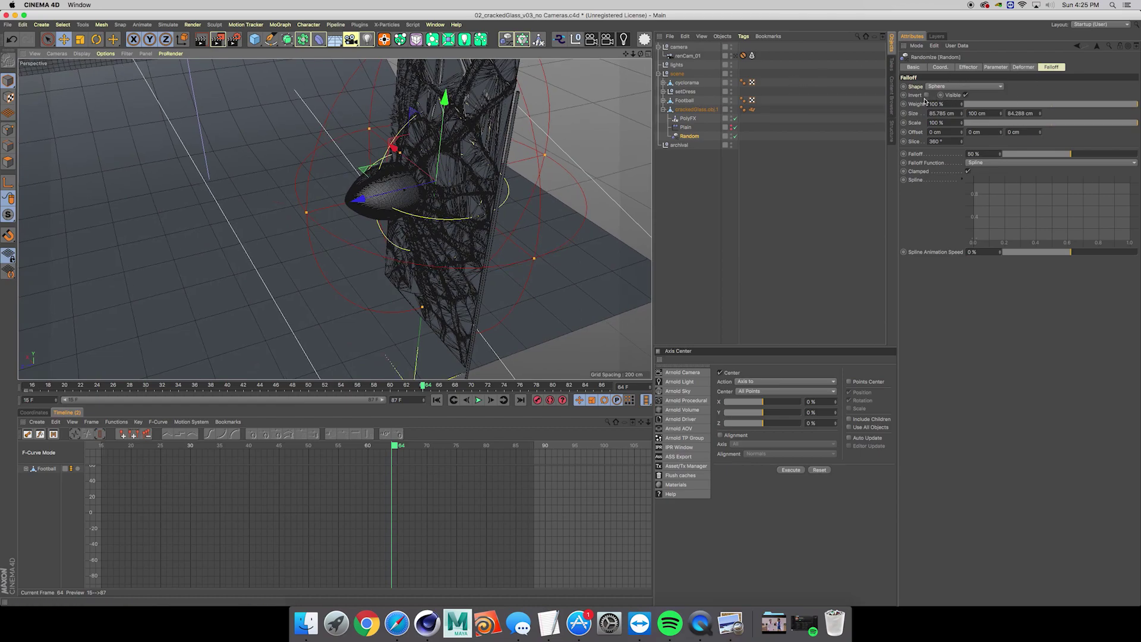
Enable rotation on the Random effector with about 42° heading, 82° pitch and 81° bank
click(968, 66)
click(994, 67)
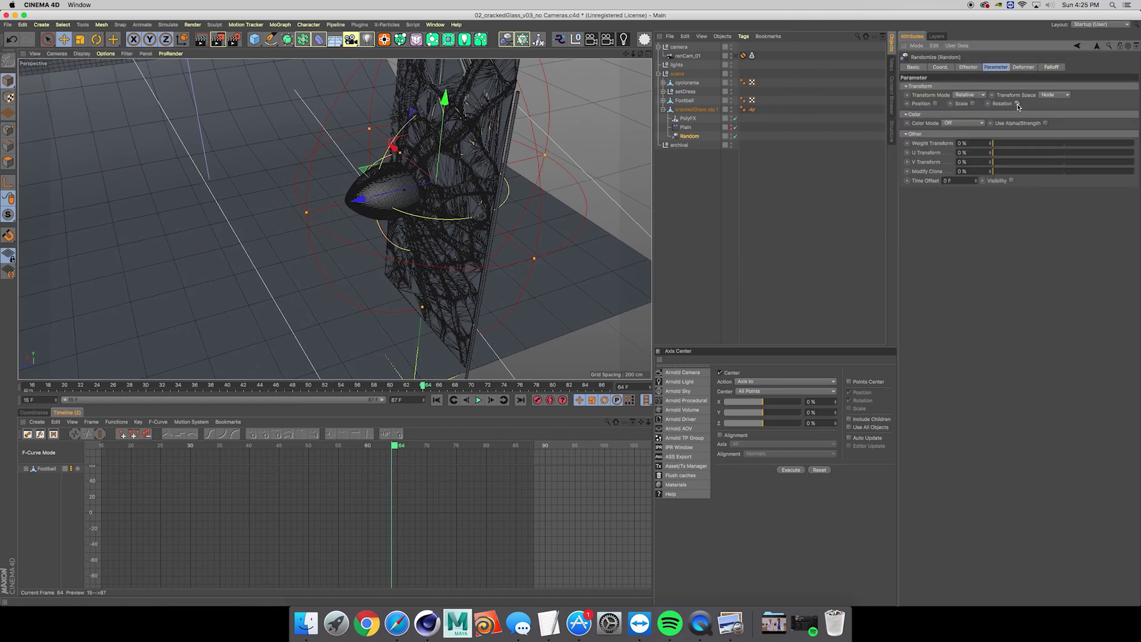
click(1017, 104)
drag(1048, 113, 1050, 83)
mouse_move(487, 176)
alt+mouse_down()
mouse_move(453, 161)
mouse_move(479, 177)
alt+mouse_up()
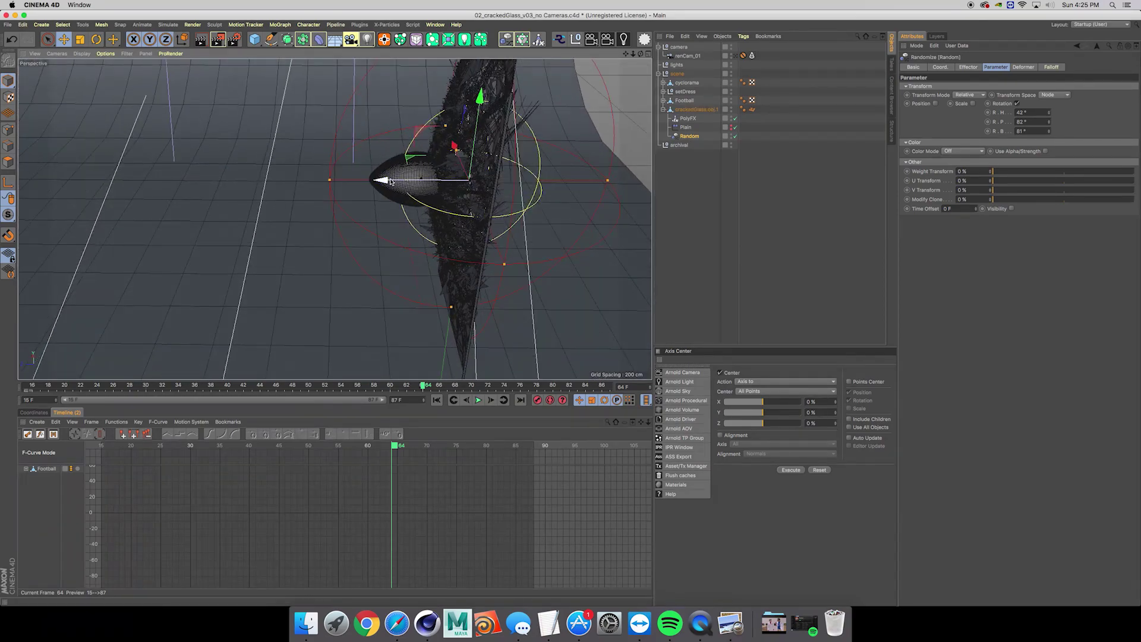
Move the Random effector along Z away from the glass so its falloff centres beyond the football's tip
drag(389, 180, 307, 187)
drag(524, 181, 482, 177)
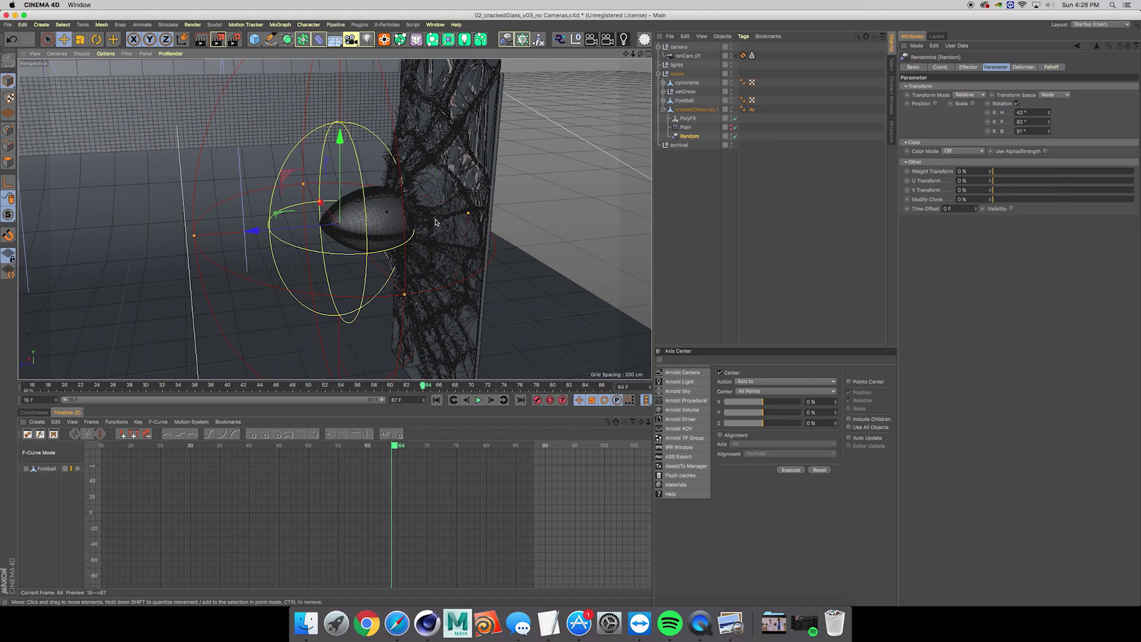
drag(265, 236, 229, 242)
alt+drag(411, 266, 439, 198)
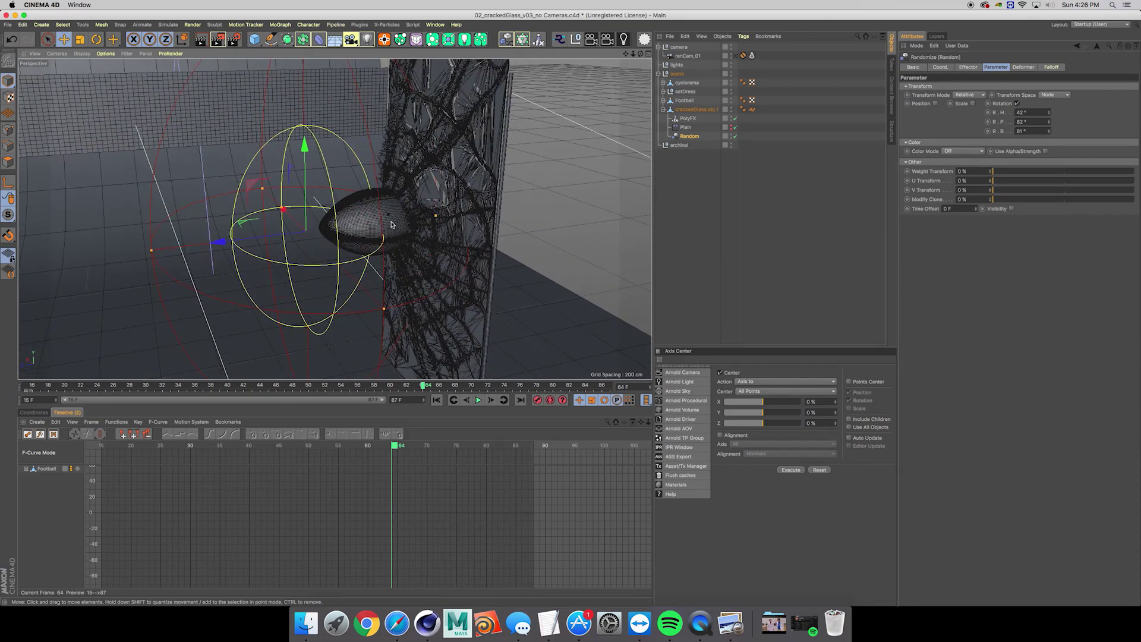
Enable position on the Random effector and set its X, Y and Z offsets to 0 cm
click(936, 104)
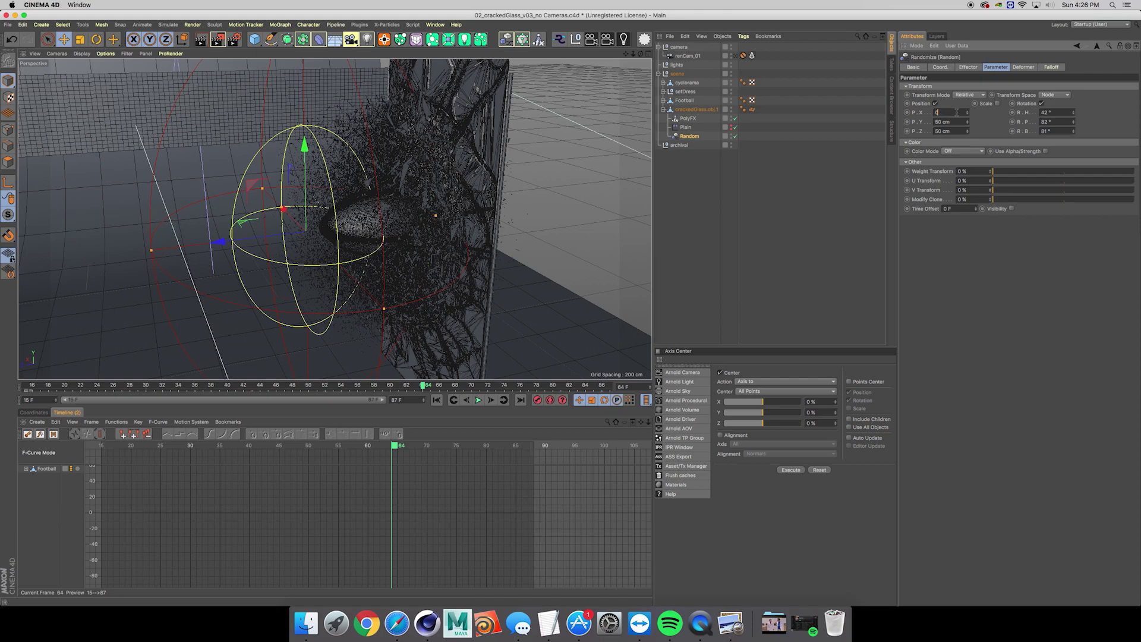
text(0)
key(Tab)
text(0)
key(Return)
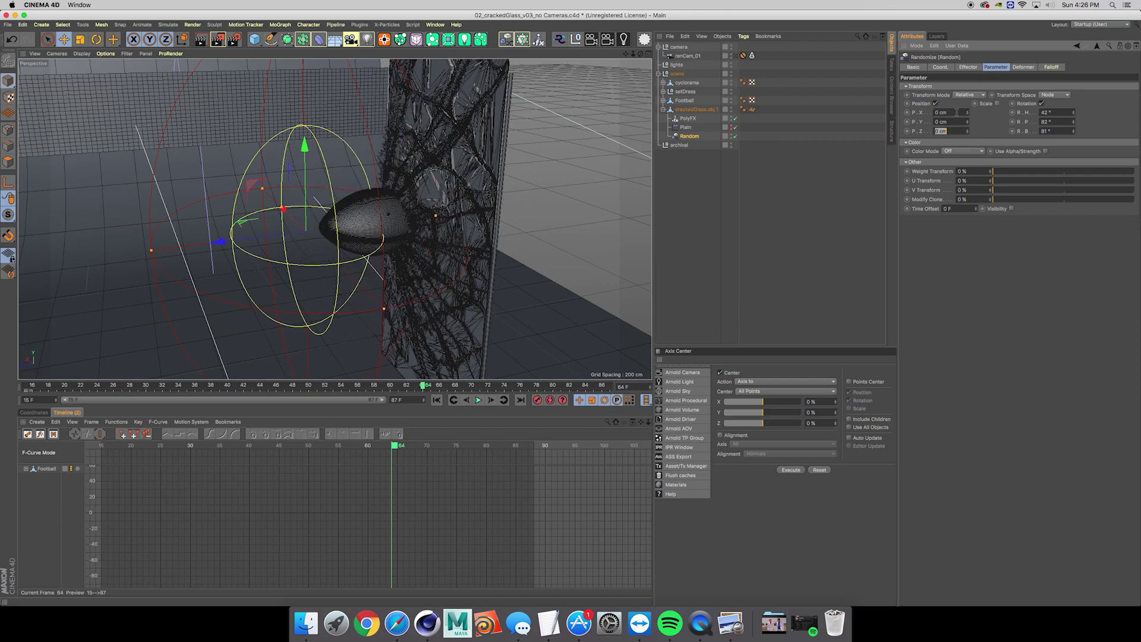
Set the Random effector's X, Y and Z position offsets to 10 cm each
key(shift+Tab)
key(shift+Tab)
key(Tab)
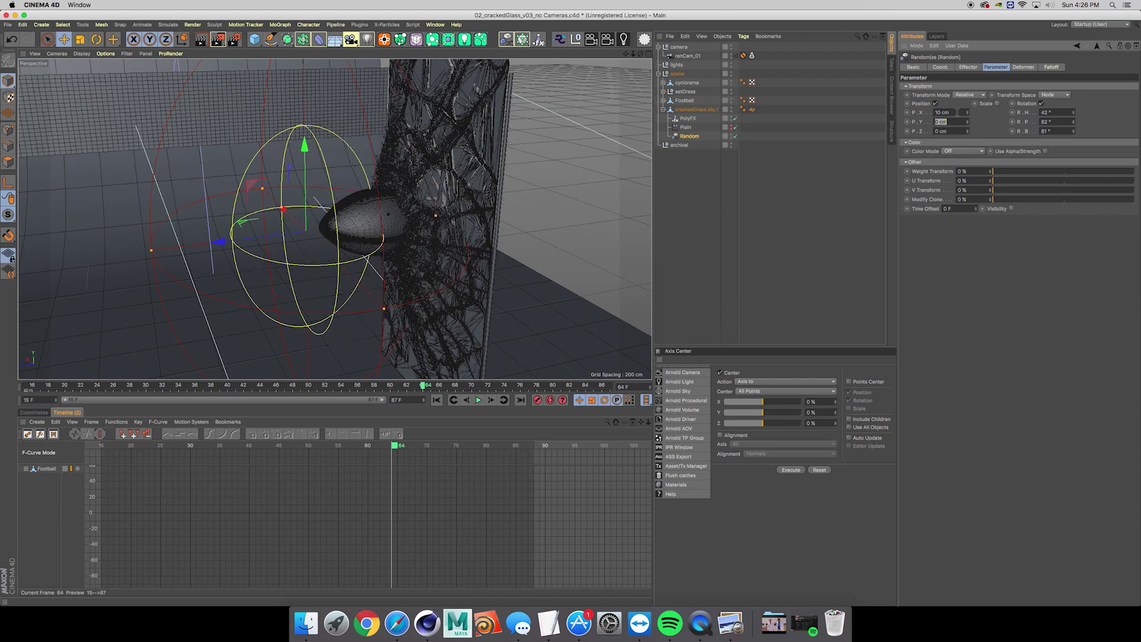
text(10)
key(Tab)
text(10)
key(Return)
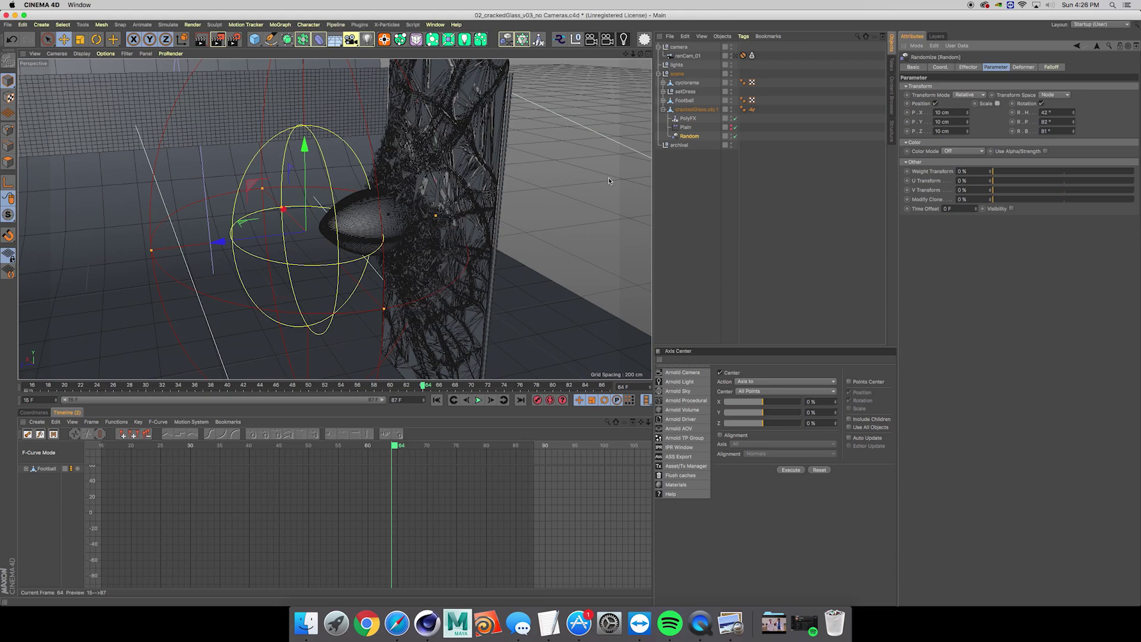
Set the Random effector's Z position to 20 cm and its rotation to 82° heading, 117° pitch and 125° bank
drag(969, 131, 969, 122)
alt+drag(444, 185, 550, 193)
scroll(422, 215, up, 5)
alt+drag(422, 215, 238, 214)
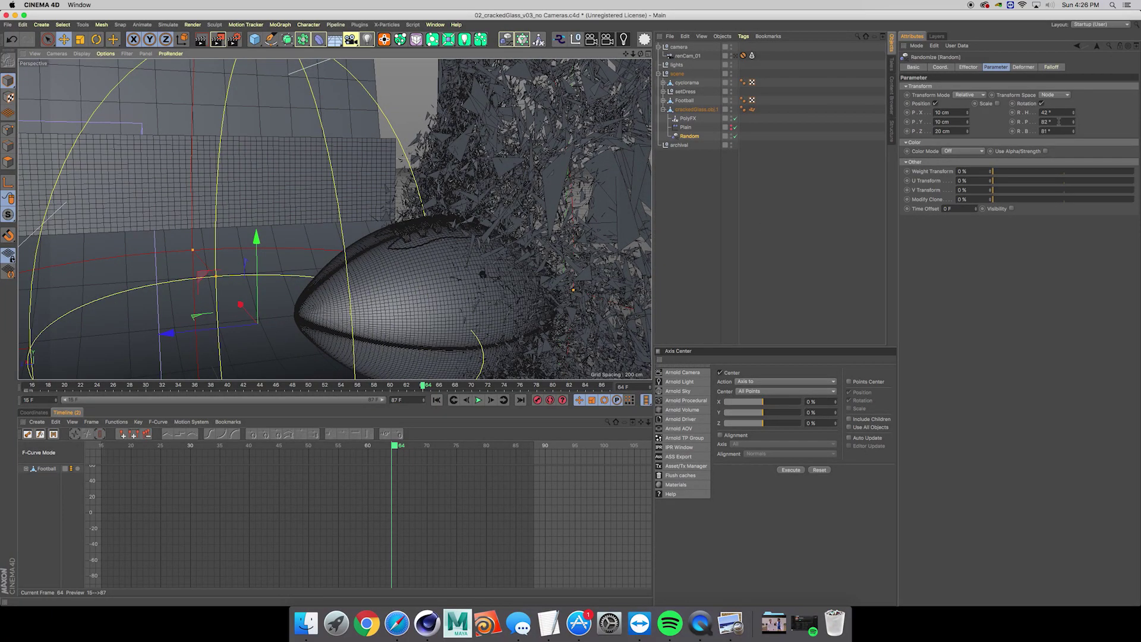
mouse_move(1074, 121)
mouse_down()
mouse_move(1075, 104)
mouse_move(1077, 143)
mouse_move(1074, 105)
mouse_up()
Scrub the timeline to frame 87, return to the start of the animation and select the cyclorama
alt+drag(523, 267, 610, 387)
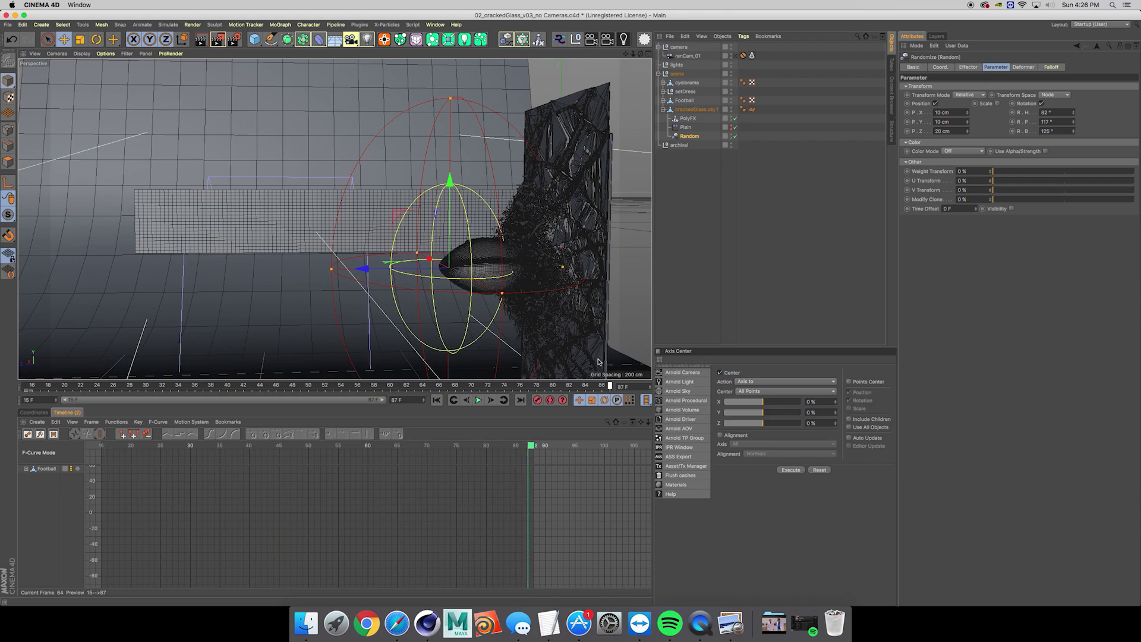
key(shift+f)
click(242, 305)
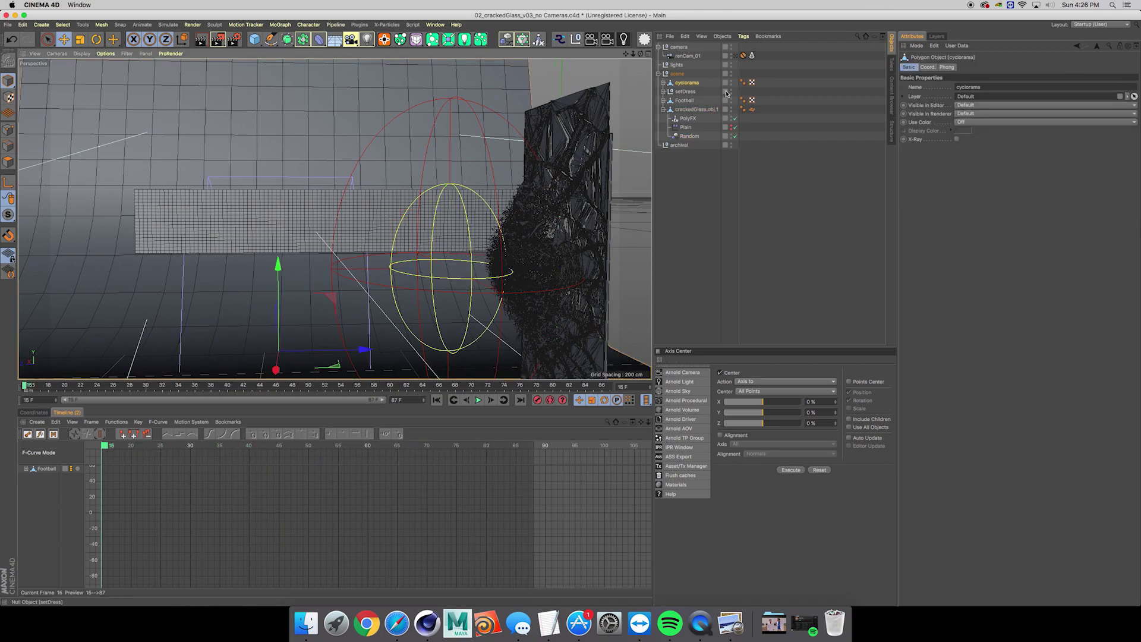
Hide the Plain and Random effectors in the viewport and select the Random effector
click(735, 128)
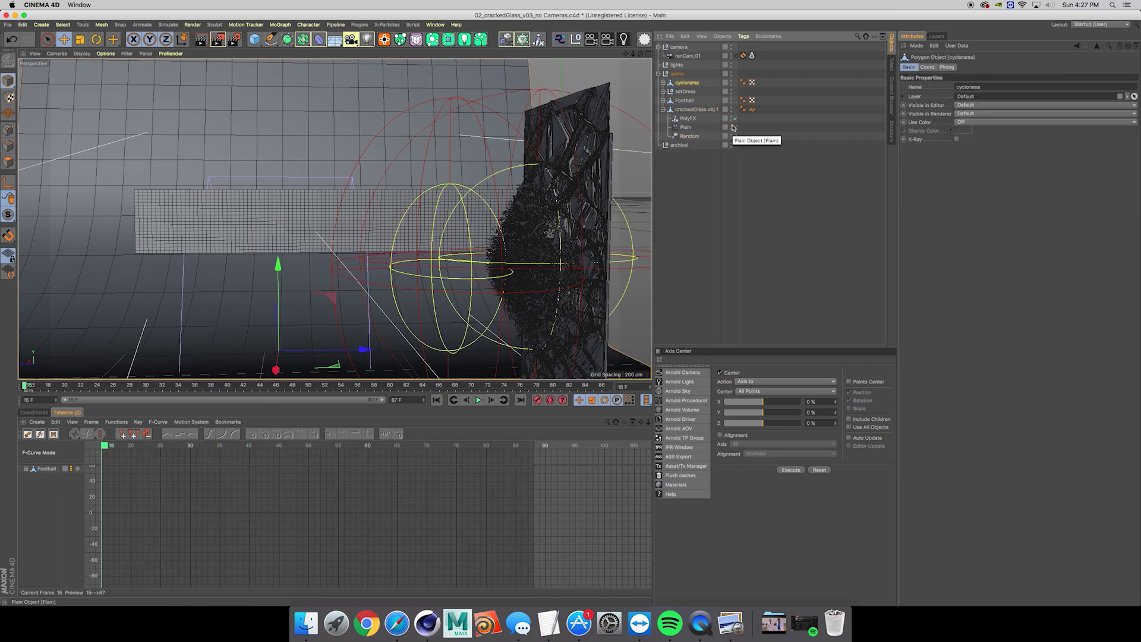
click(735, 136)
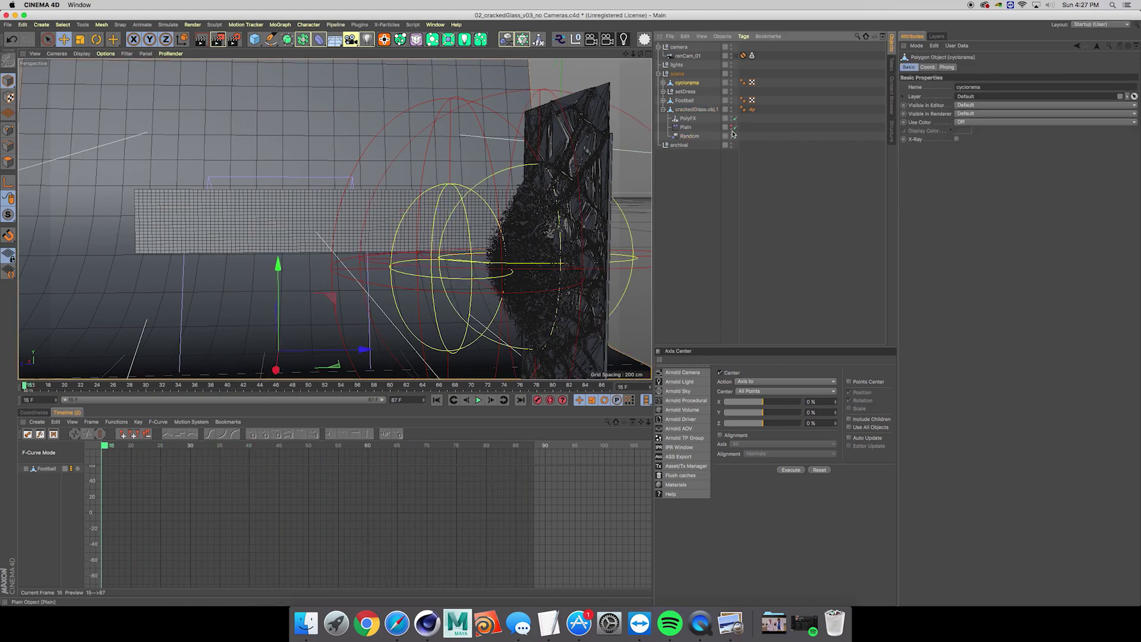
click(690, 136)
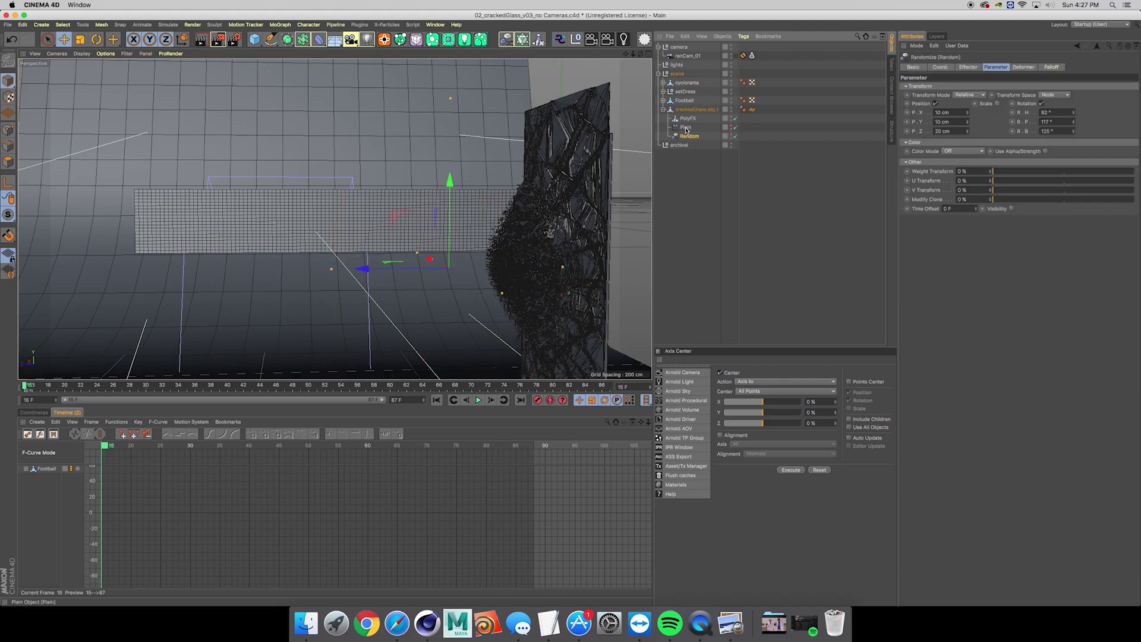
alt+drag(507, 260, 545, 247)
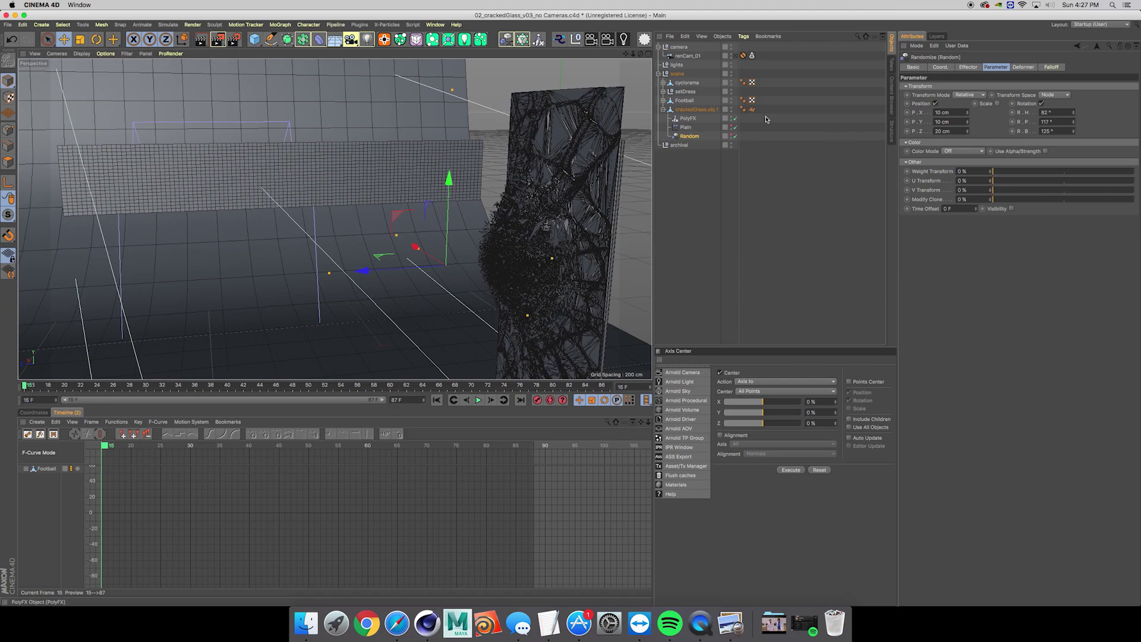
Review the PolyFX object's effector list and make the Plain and Random effectors children of PolyFX
click(688, 118)
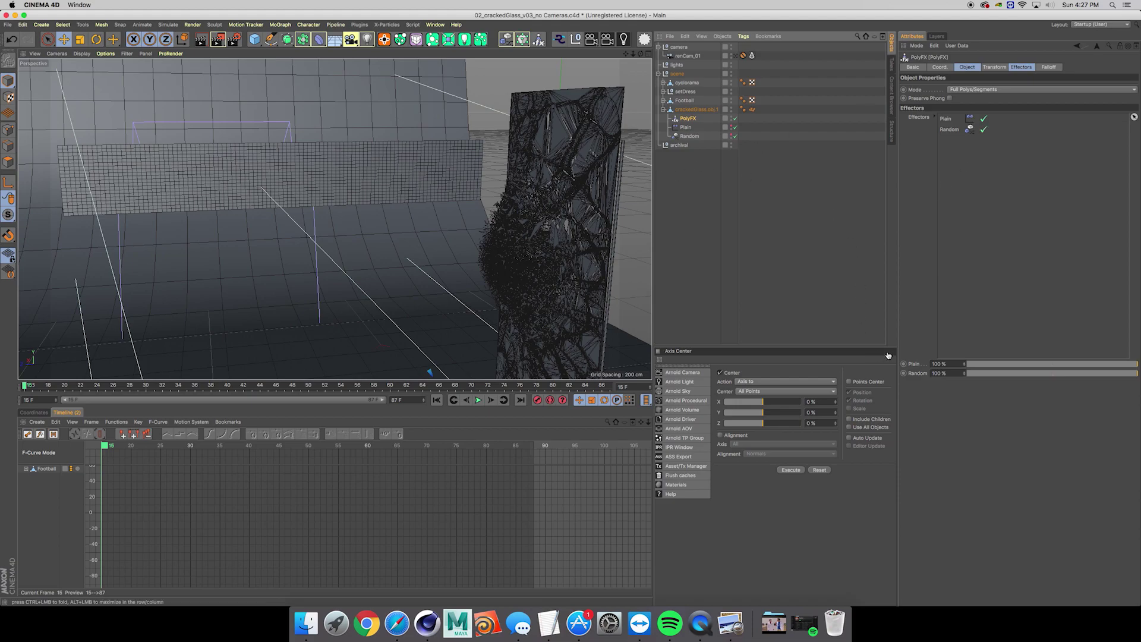
click(1021, 66)
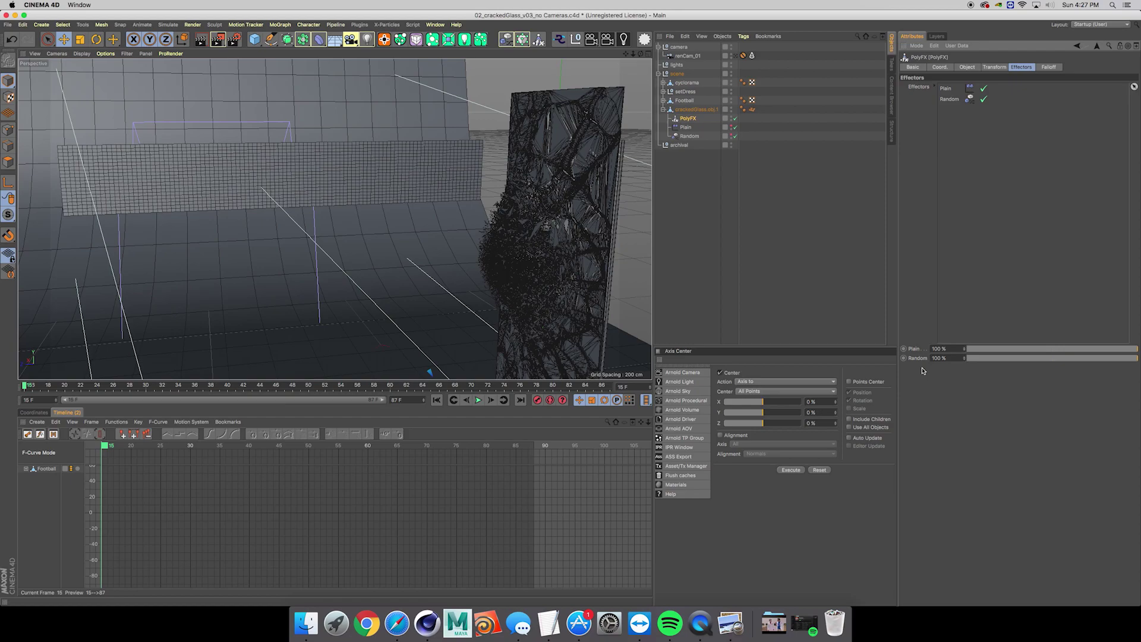
click(686, 129)
shift+click(684, 136)
drag(684, 129, 689, 119)
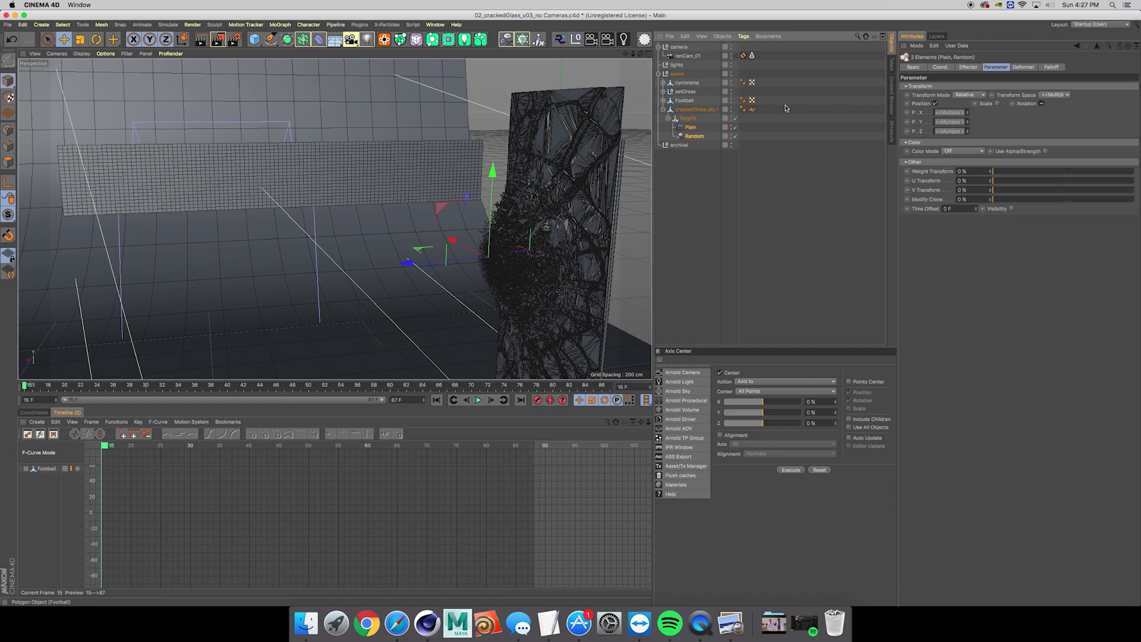
Set PolyFX's Plain and Random effector strengths to 0% and keyframe both at the start of the animation
click(689, 119)
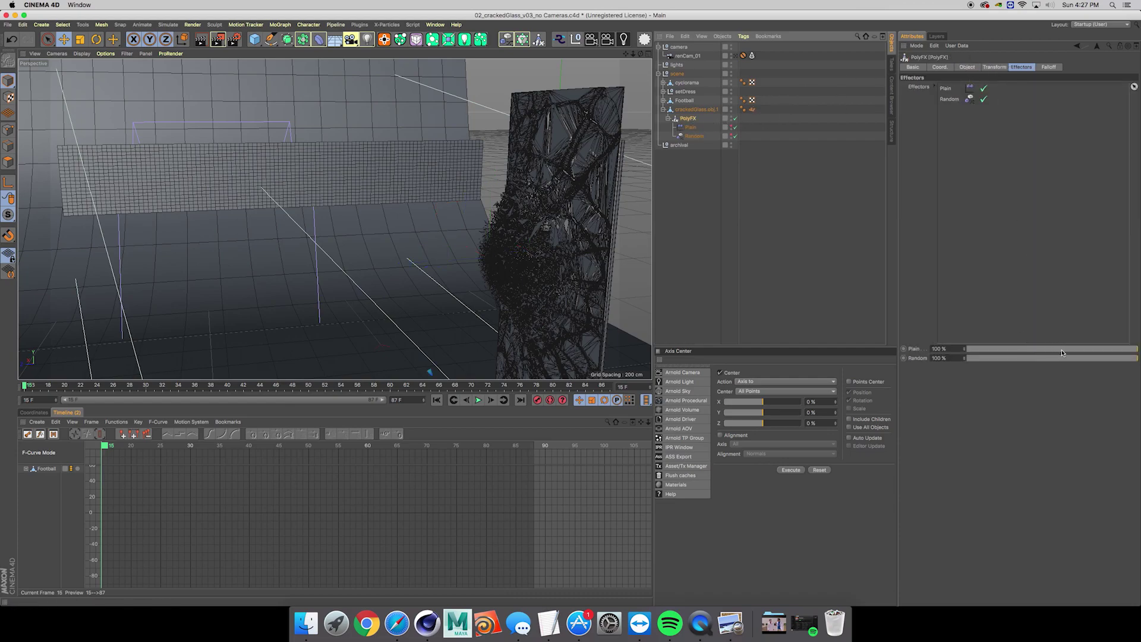
drag(1062, 351, 916, 362)
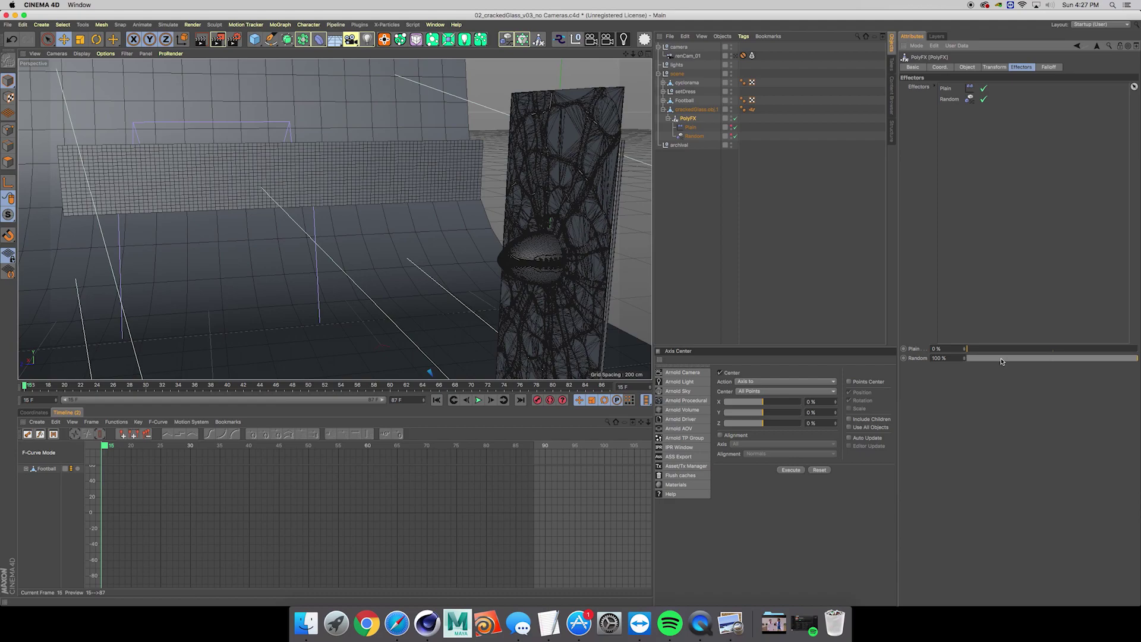
drag(1002, 359, 920, 372)
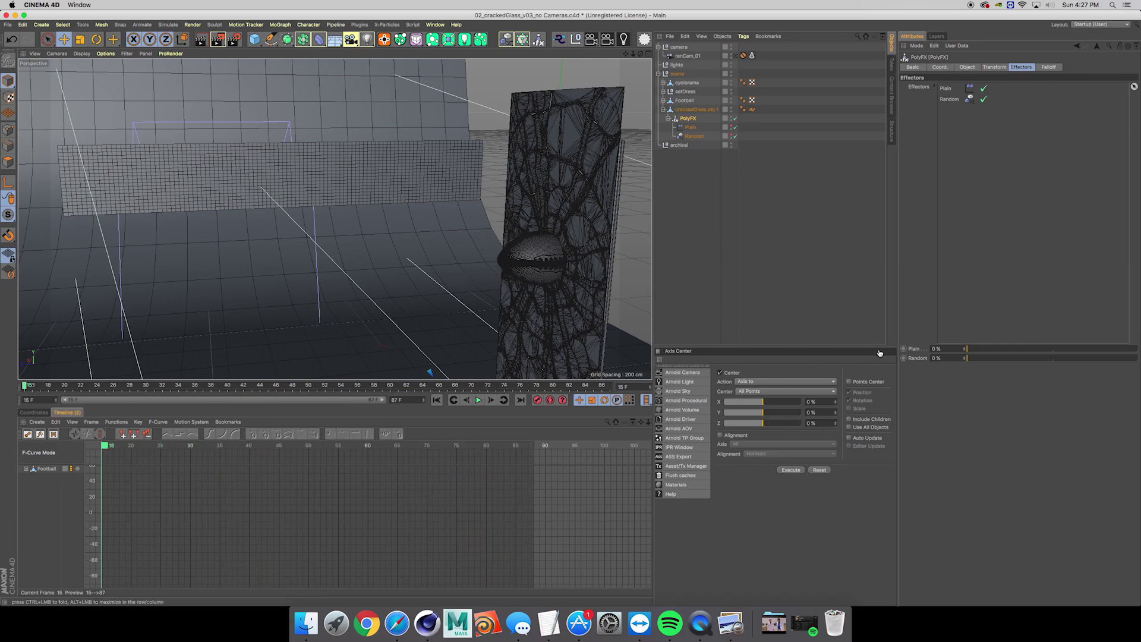
ctrl+click(903, 348)
ctrl+click(904, 358)
Scrub to frame 87, return to the first frame and set PolyFX's Plain strength to 38% there
drag(352, 387, 610, 386)
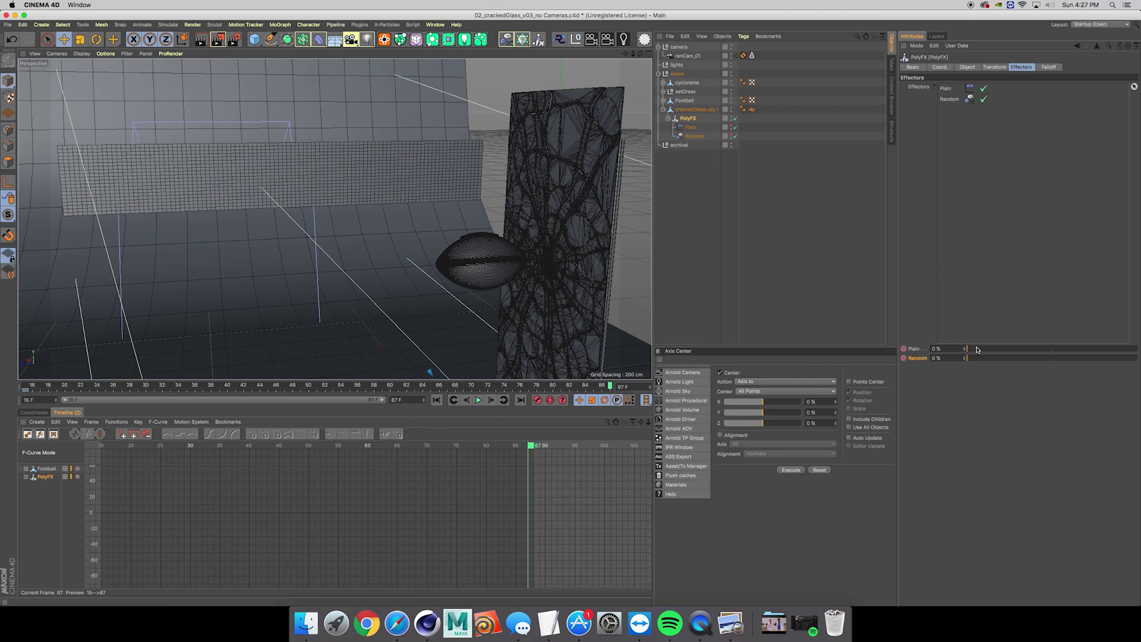
click(42, 387)
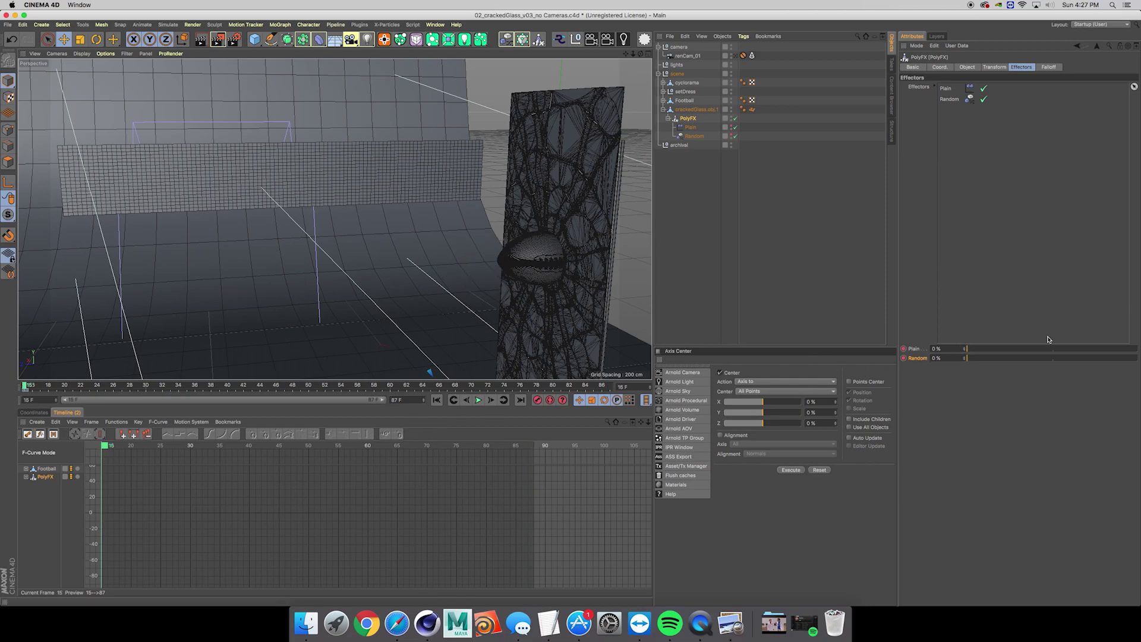
drag(993, 351, 1035, 355)
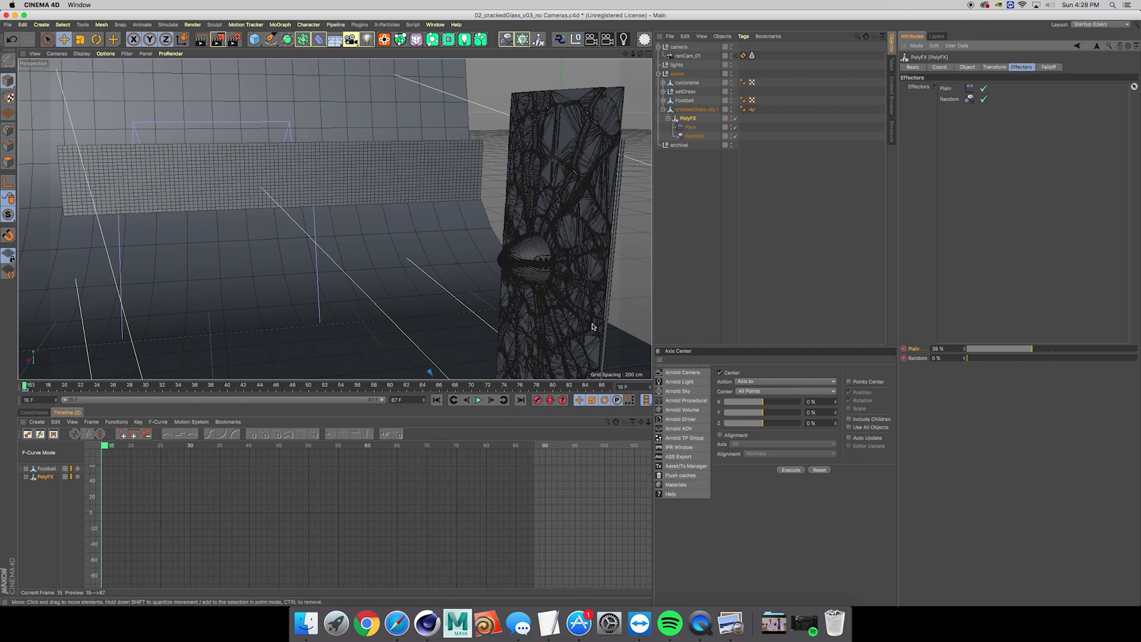
At frame 87, set PolyFX's Plain and Random effector strengths to 100% and keyframe both
click(89, 387)
drag(97, 387, 610, 387)
drag(1067, 351, 1125, 349)
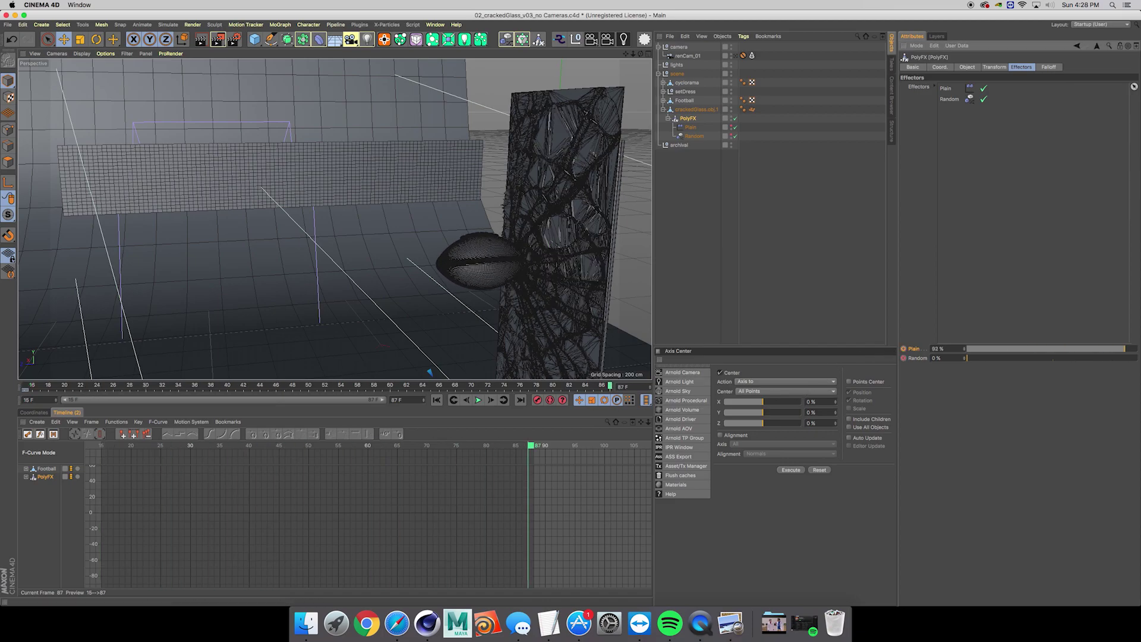
click(1126, 358)
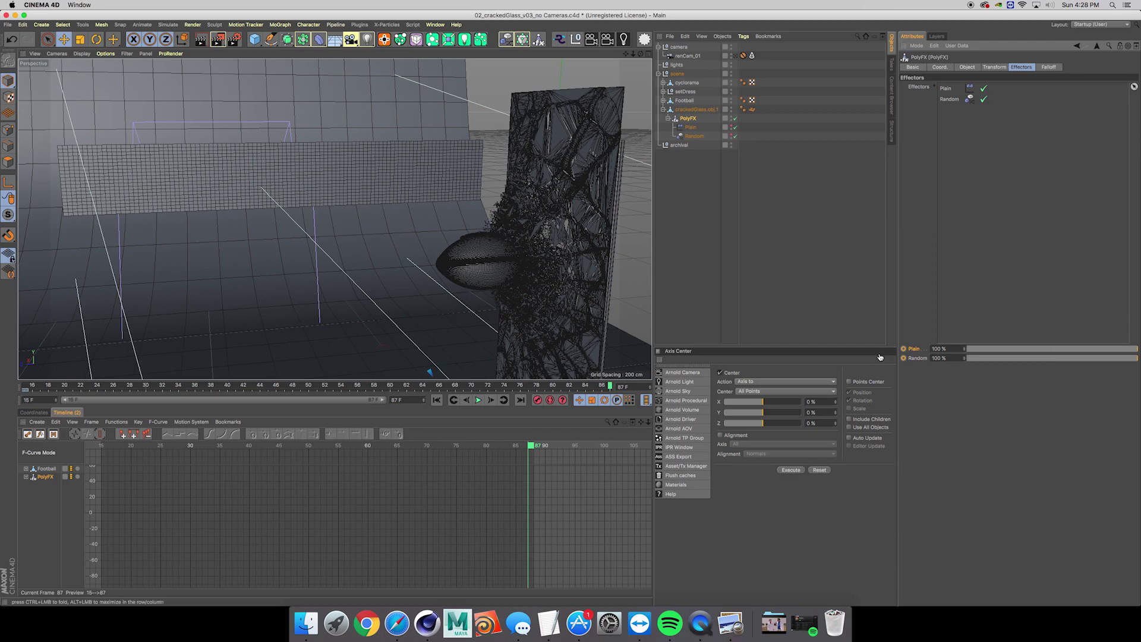
click(905, 357)
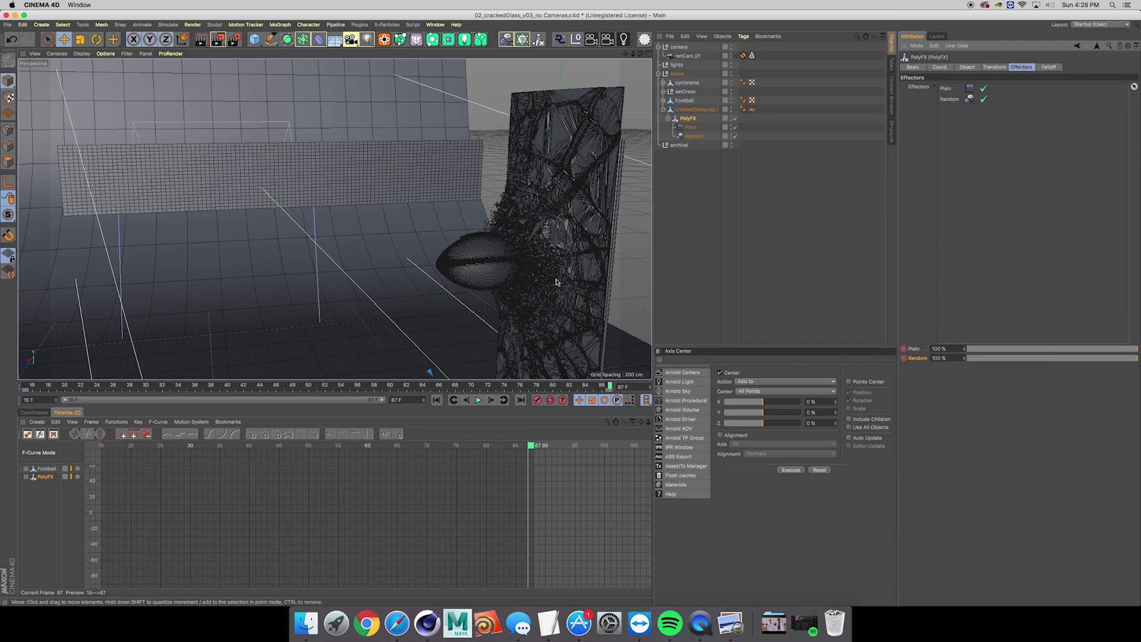
Display and frame PolyFX's Plain and Random strength curves in the F-Curve editor and select their starting keys
alt+drag(557, 282, 353, 381)
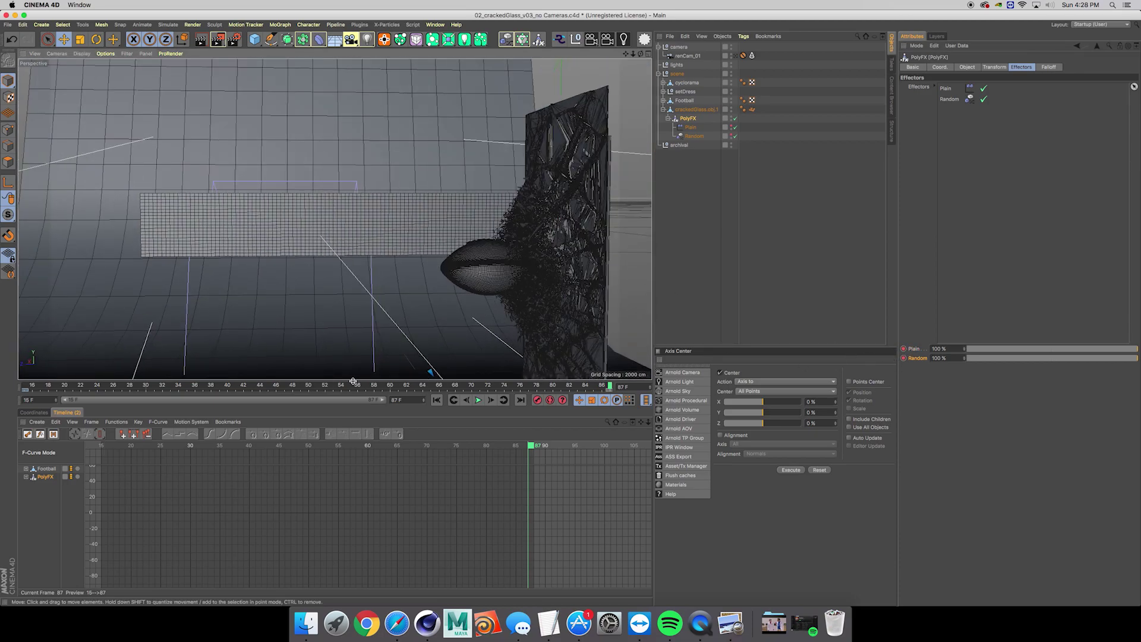
click(47, 477)
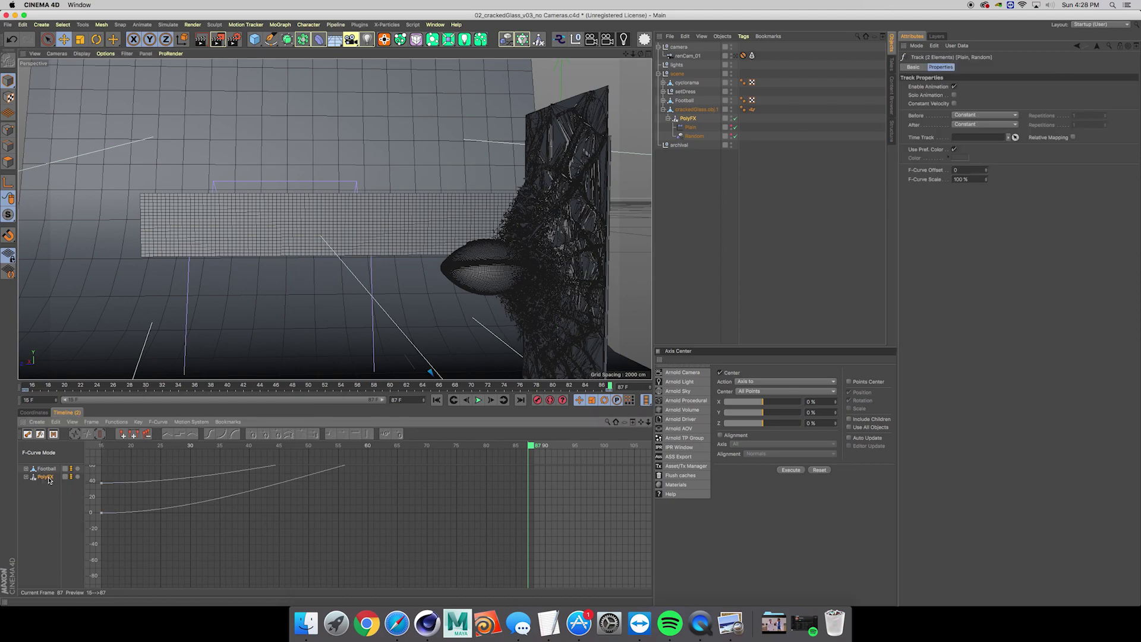
key(h)
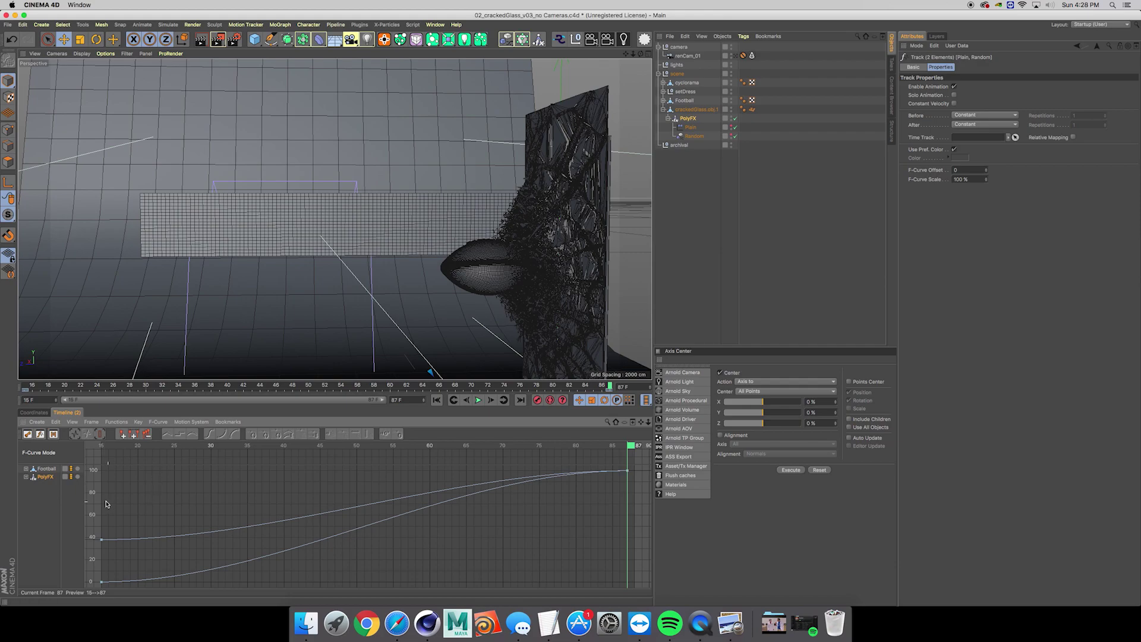
drag(109, 537, 83, 593)
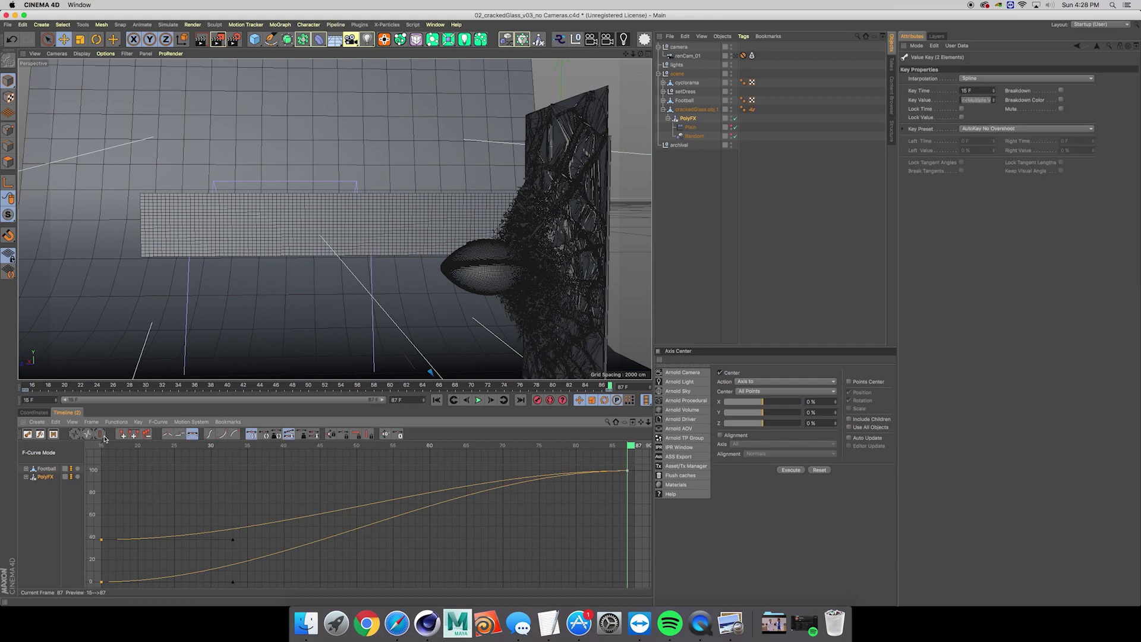
Play back the start of the shatter and set the starting keys of both strength curves to linear interpolation
click(34, 385)
click(479, 400)
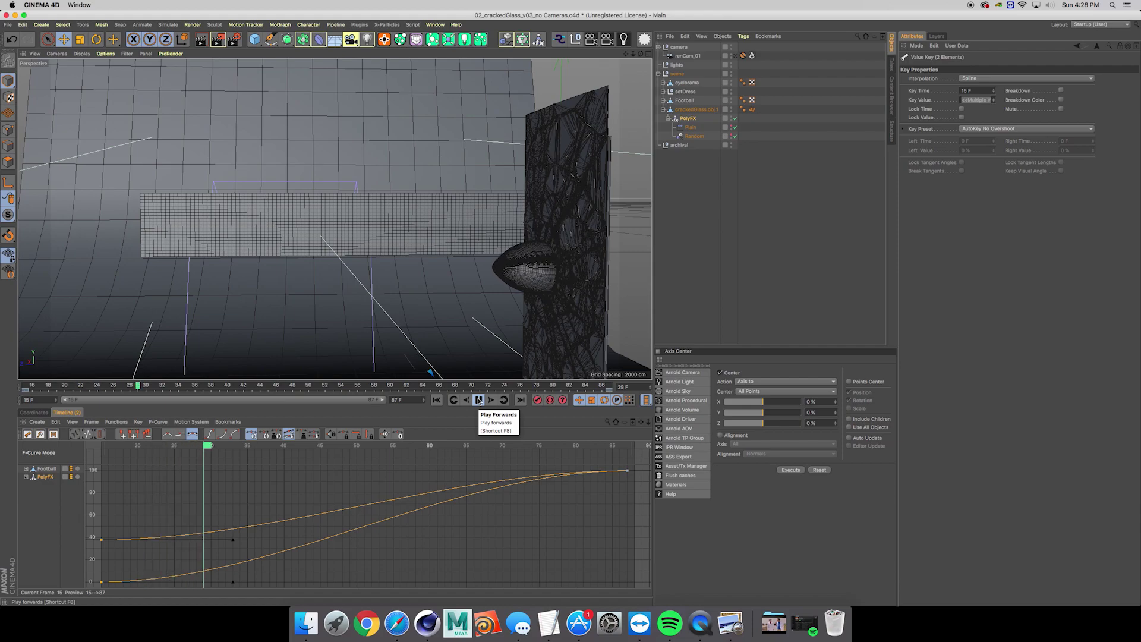
click(479, 400)
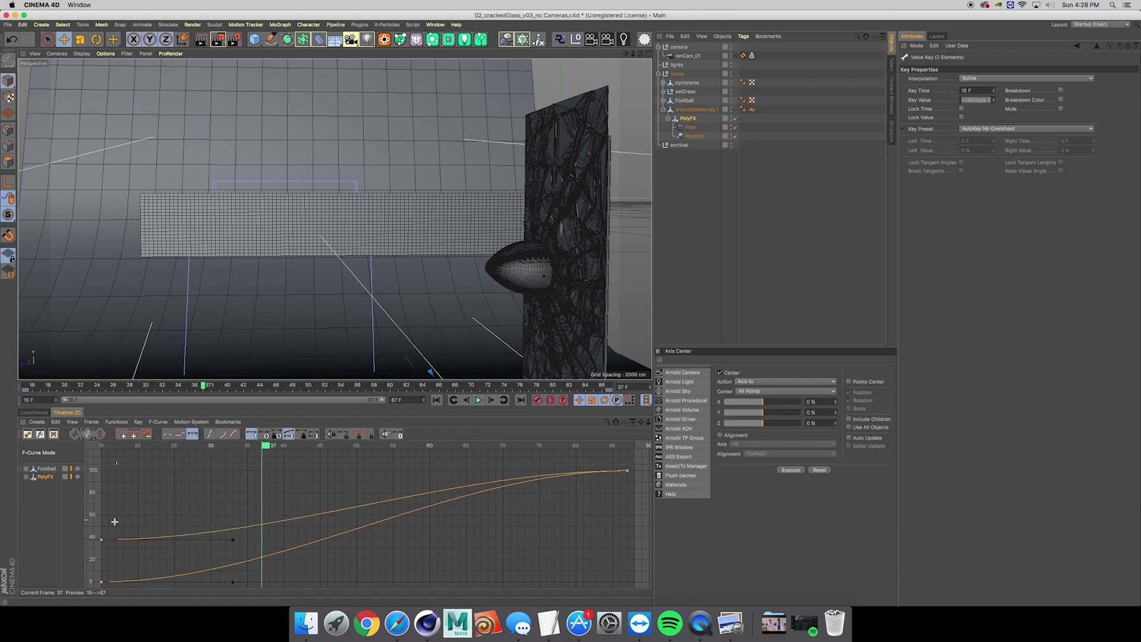
drag(115, 522, 83, 594)
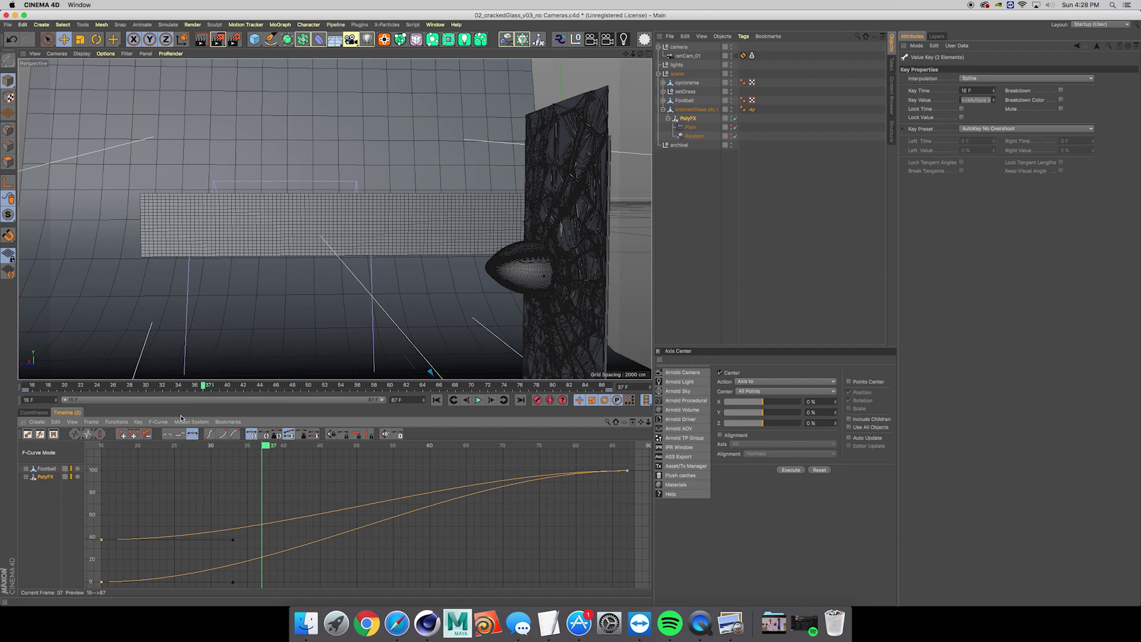
click(168, 434)
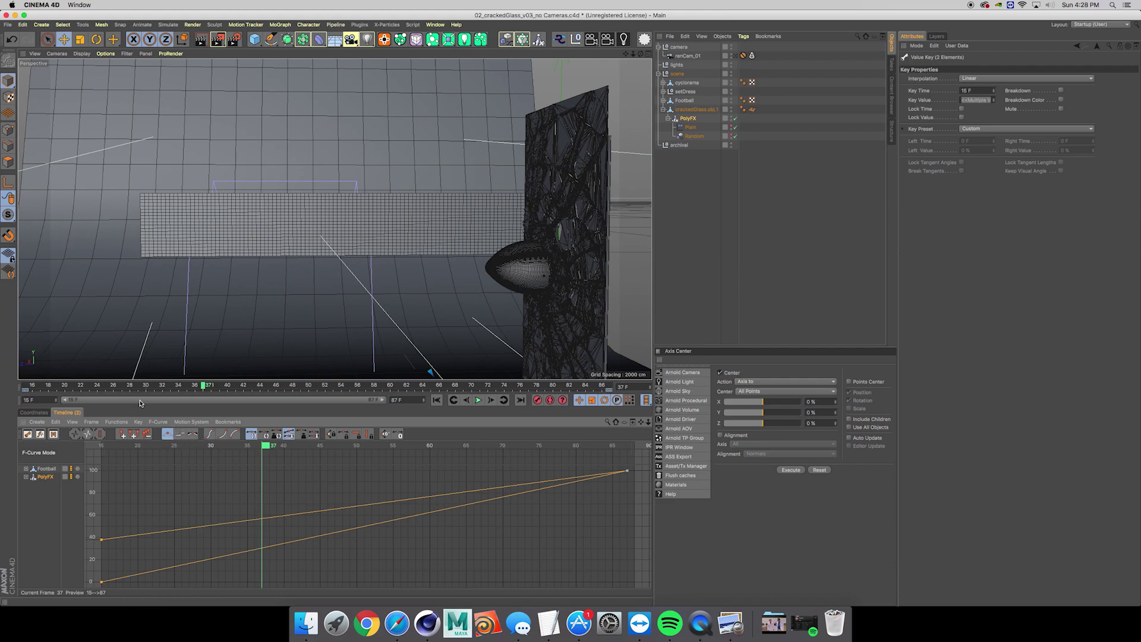
Play the animation from the first frame, switch the view to the scene camera and stop at frame 81
click(118, 386)
key(Return)
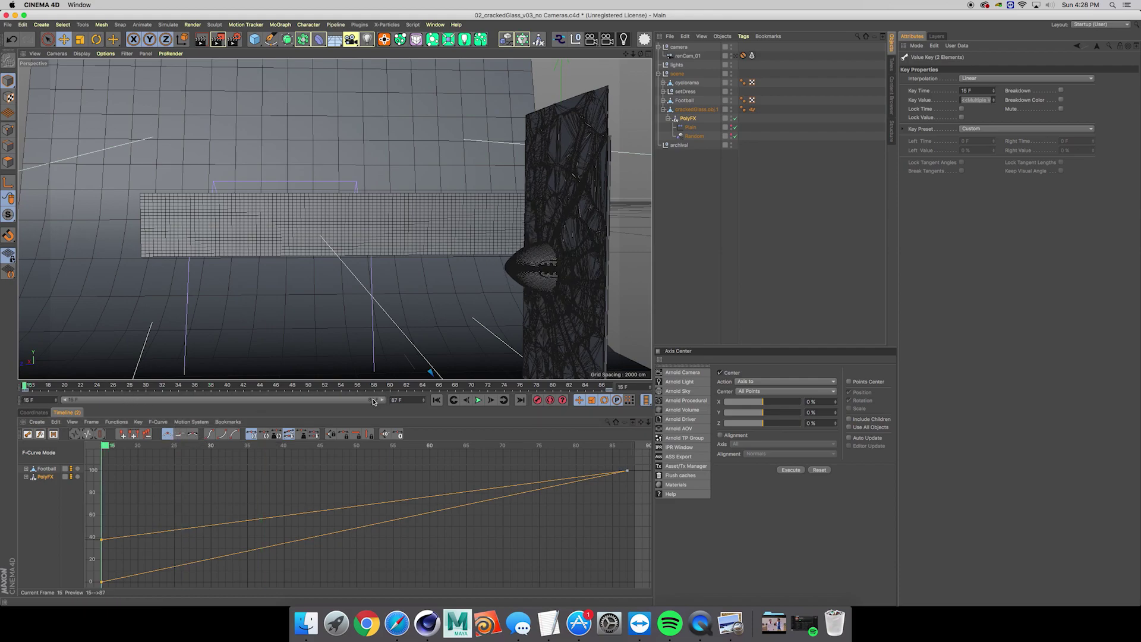
click(478, 400)
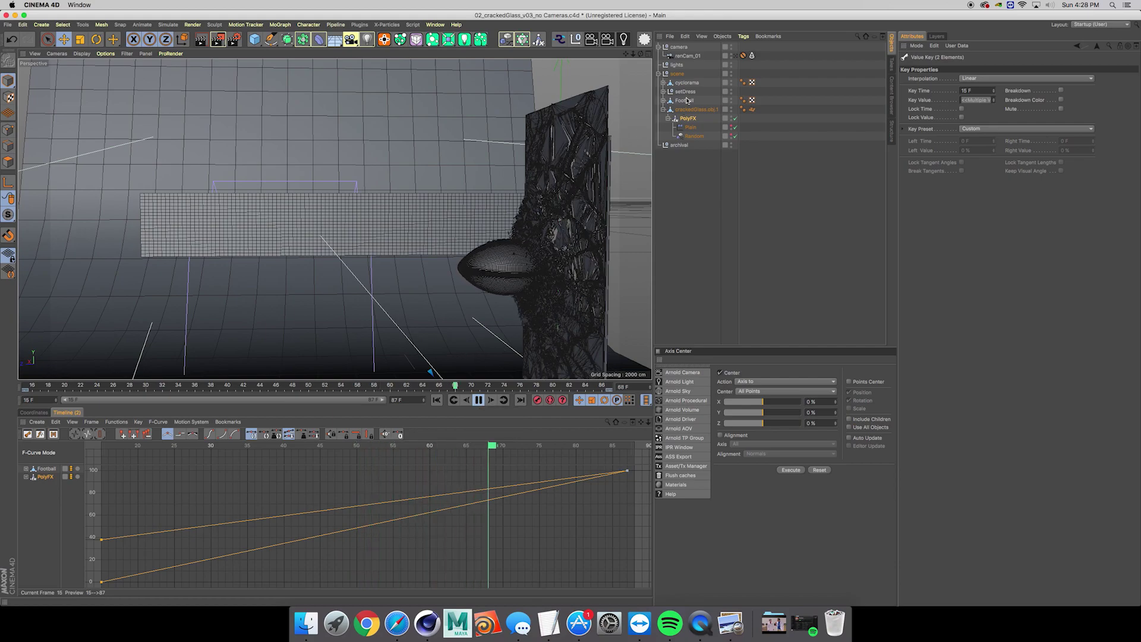
click(736, 56)
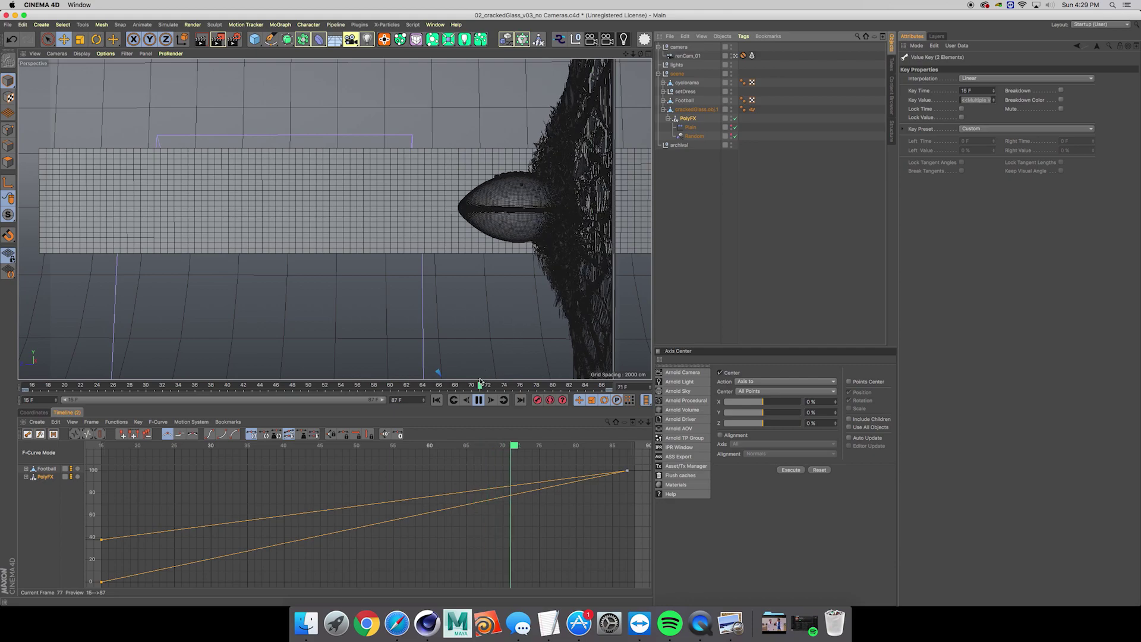
click(478, 400)
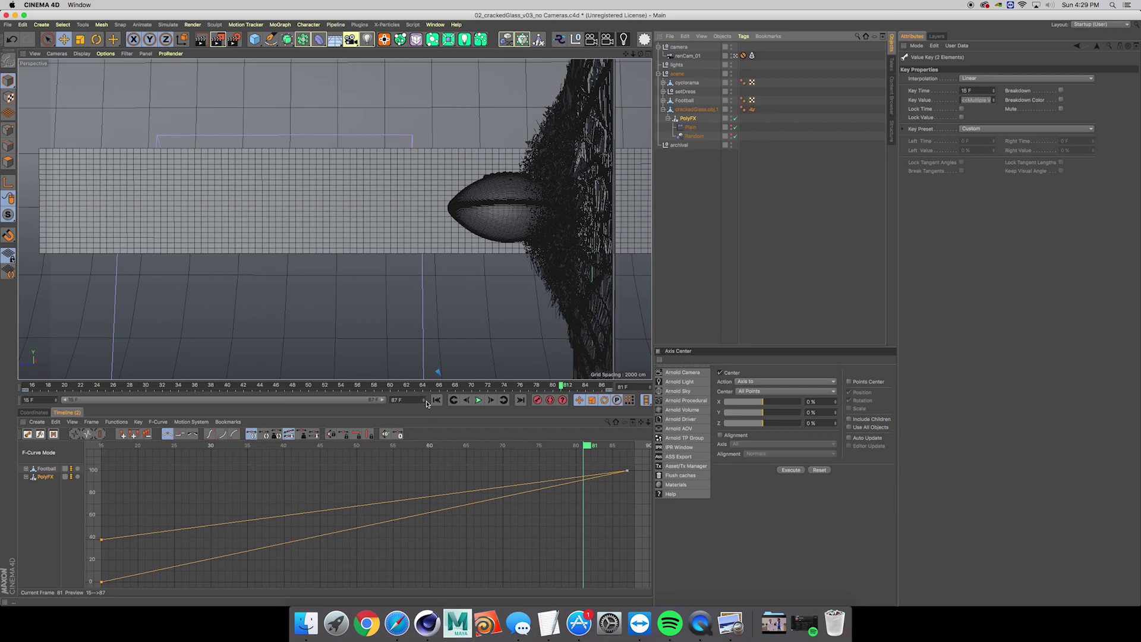
Change the renderer to Software OpenGL, close the render settings and select the cyclorama
click(234, 39)
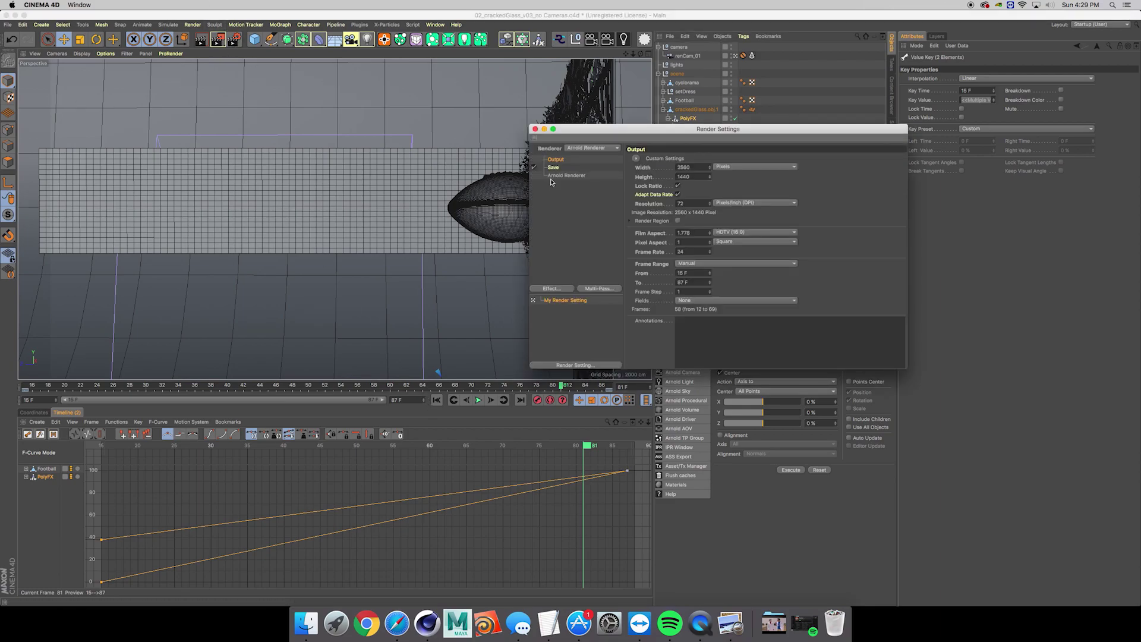
click(591, 154)
click(590, 179)
click(535, 128)
click(501, 85)
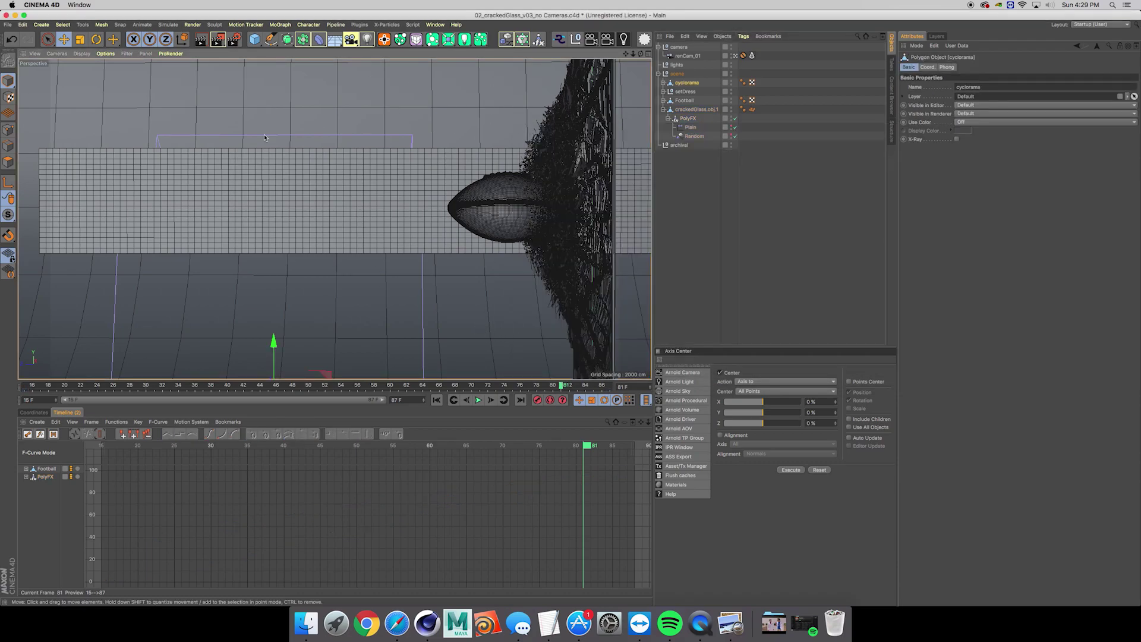
Reopen the render settings and set the output frame range to Preview Range
click(236, 40)
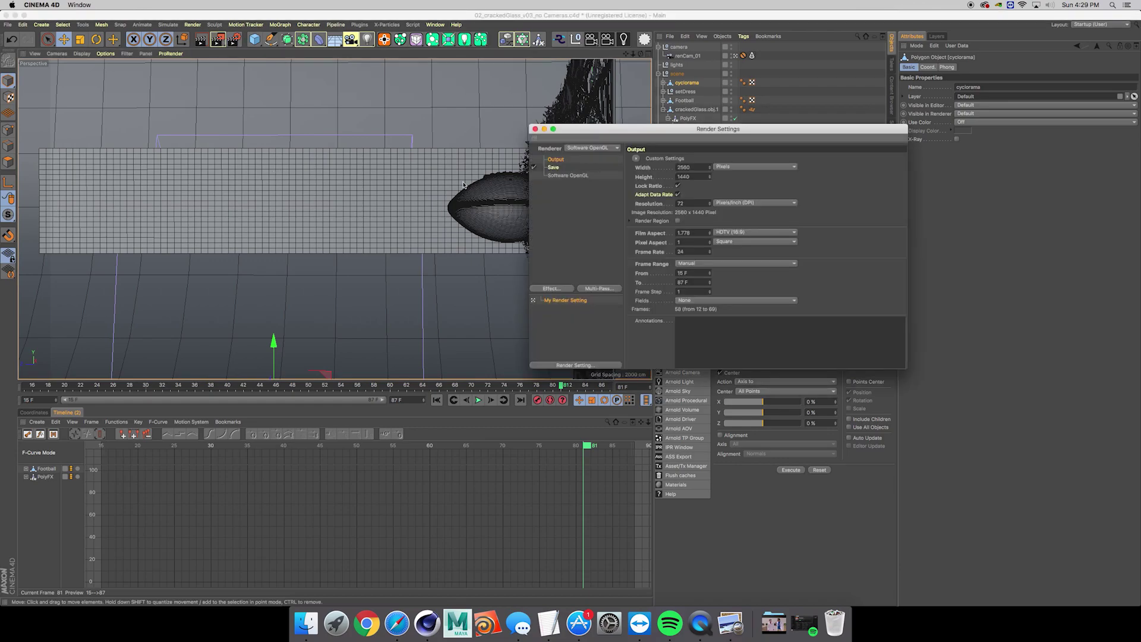
click(707, 263)
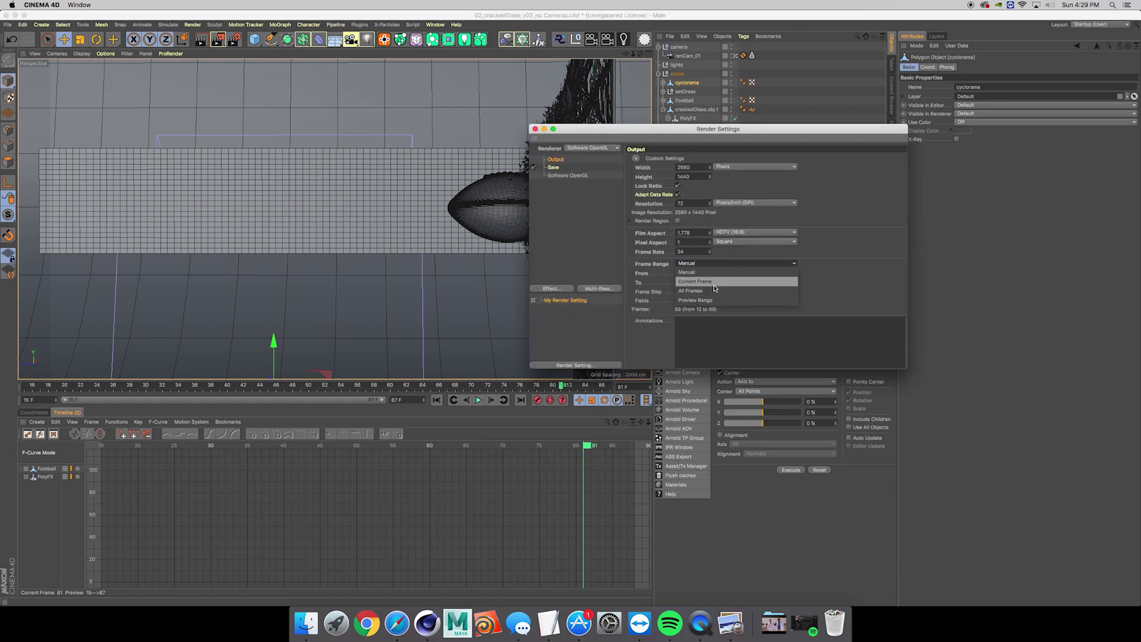
click(718, 301)
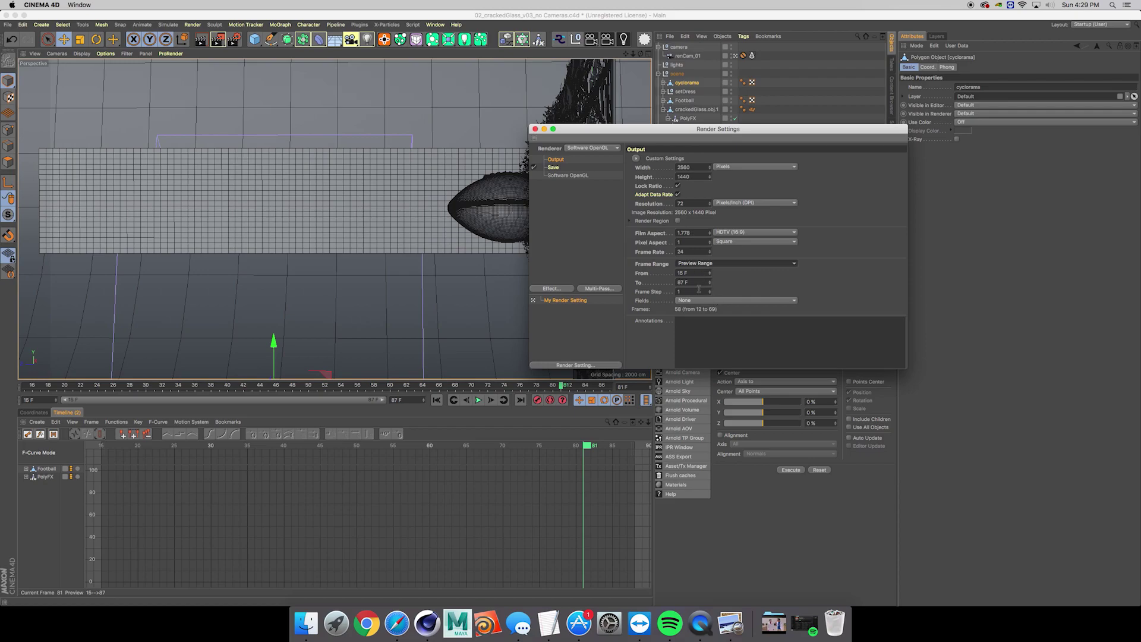
Render the animation to the Picture Viewer without saving to a file and fit the whole frame in view
click(217, 40)
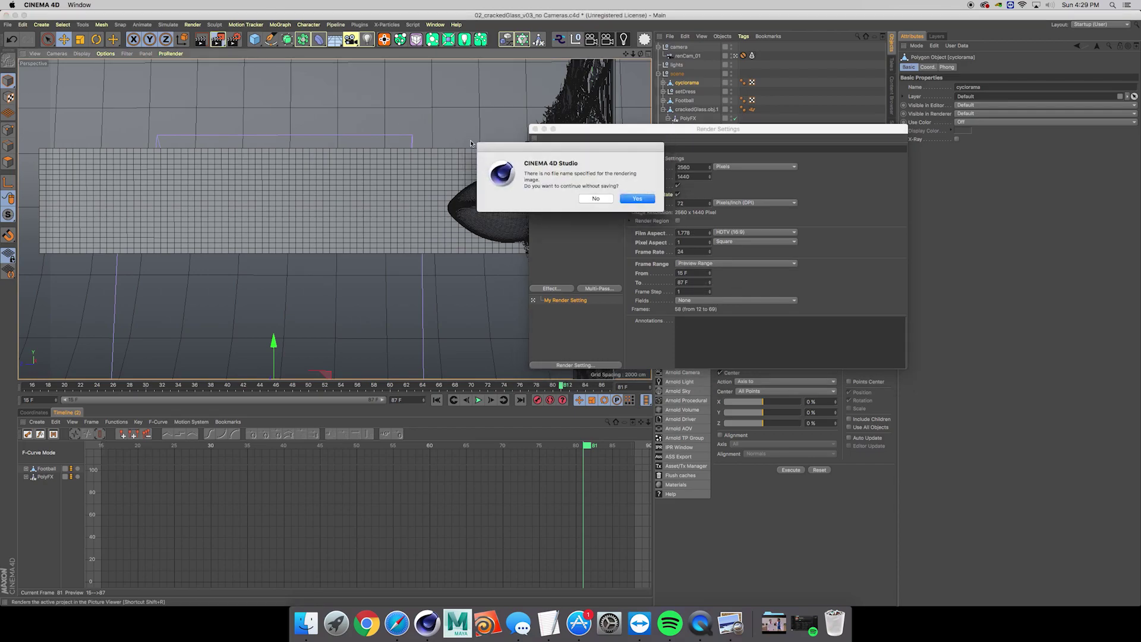
click(637, 199)
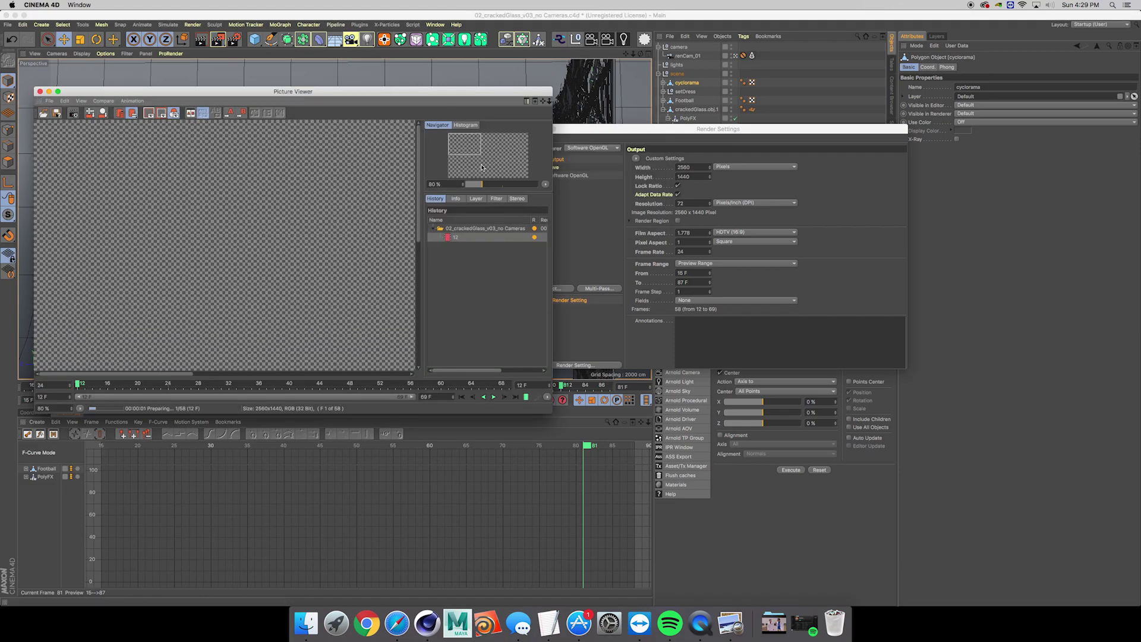
scroll(479, 167, down, 5)
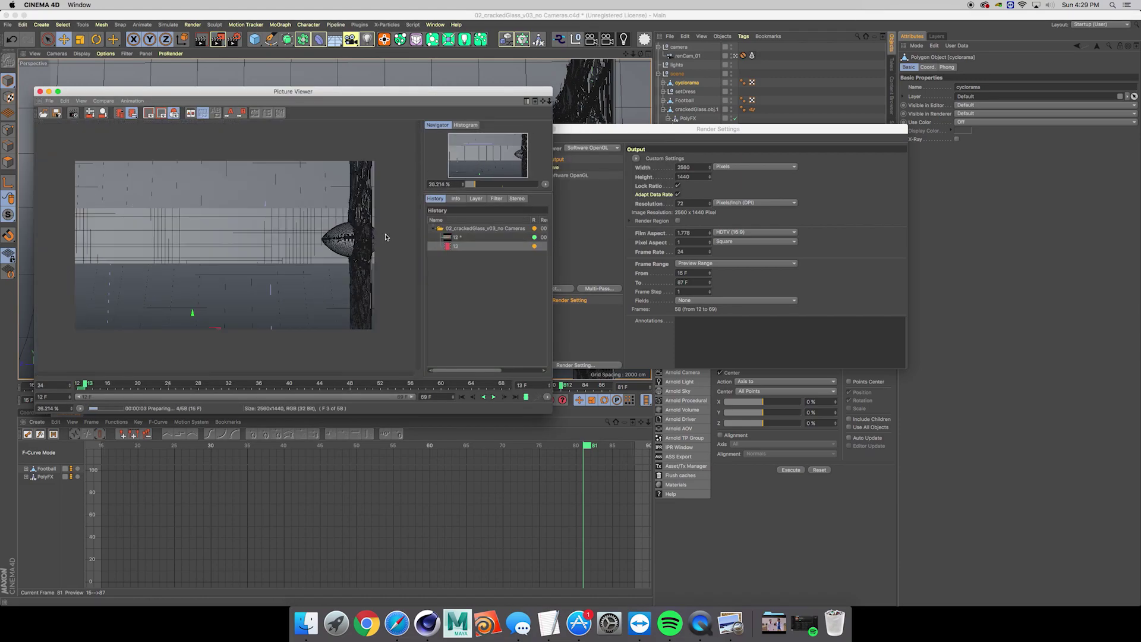